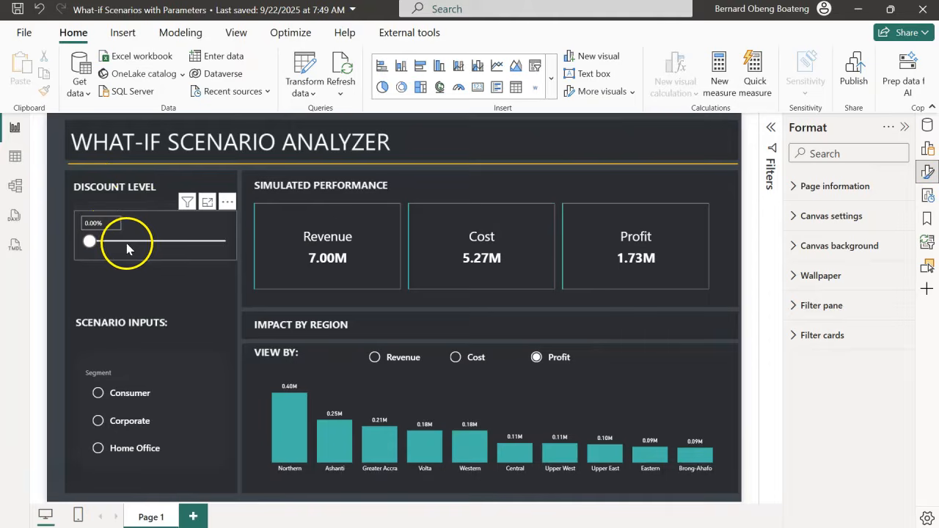
# - Raise the discount level to 25% and compare the Consumer, Corporate and Home Office segments, leaving no segment filtered
pyautogui.moveTo(93, 243); pyautogui.dragTo(118, 249)
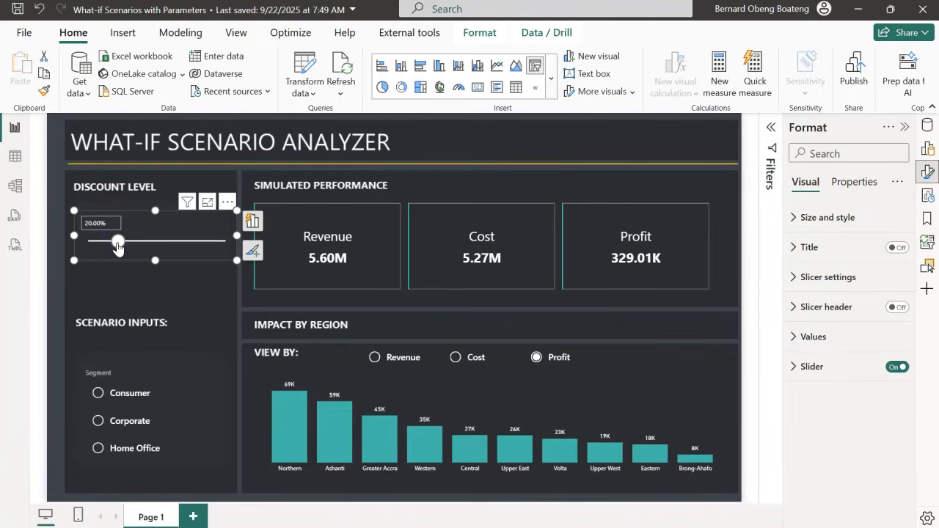
pyautogui.moveTo(118, 248); pyautogui.dragTo(124, 247)
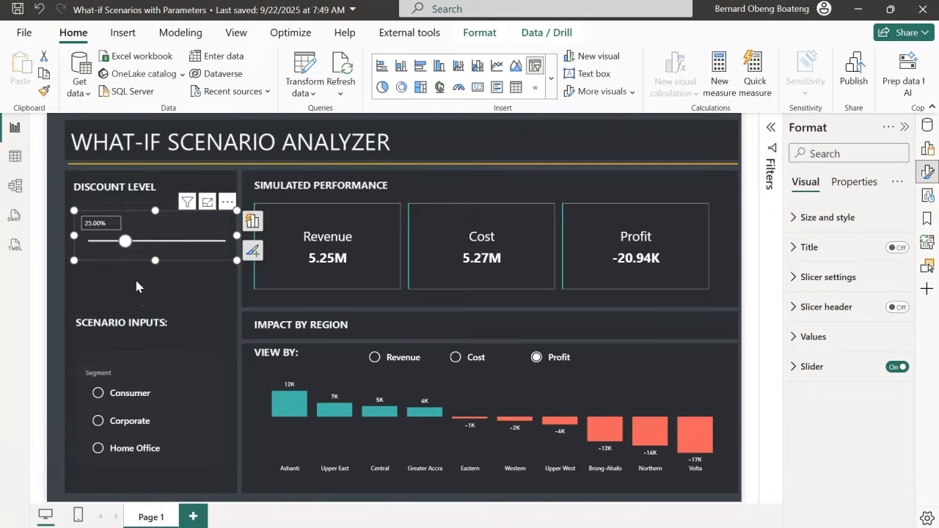
pyautogui.click(108, 394)
pyautogui.click(110, 421)
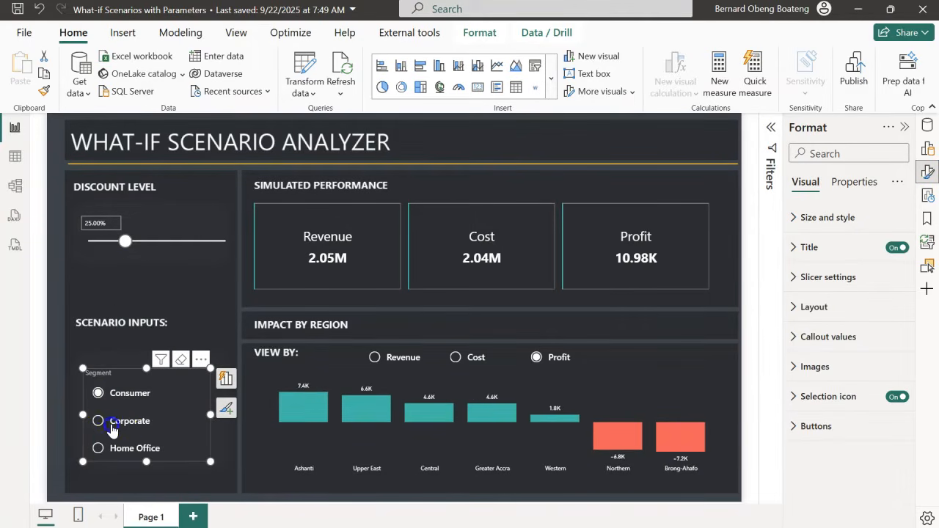
pyautogui.click(117, 446)
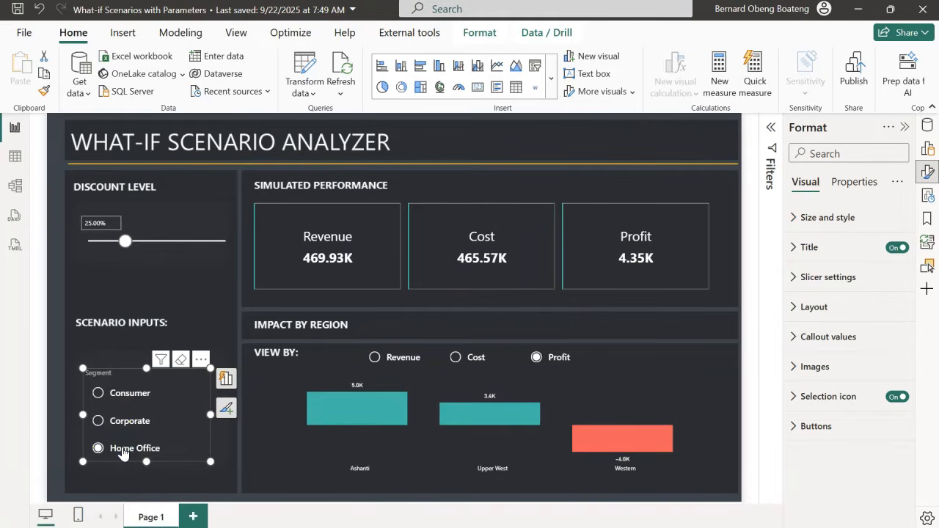
pyautogui.click(122, 451)
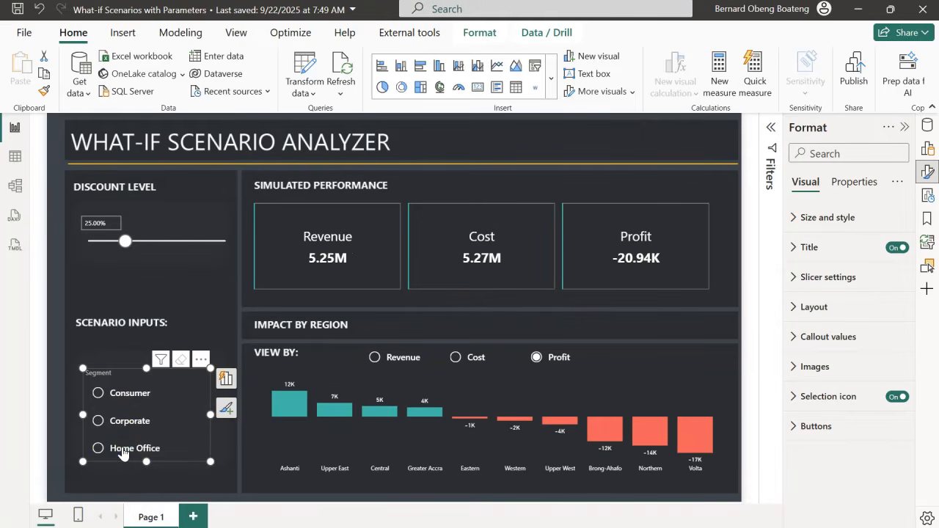
pyautogui.click(105, 276)
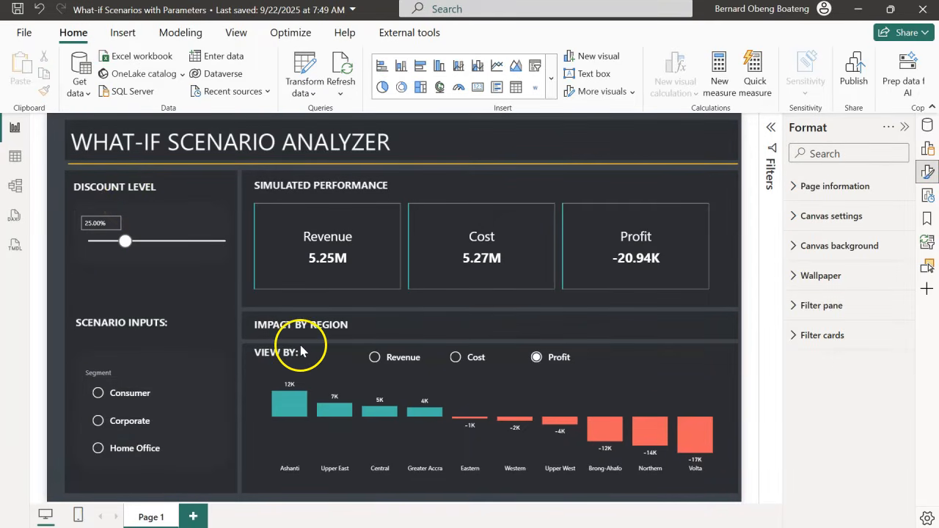
# - View the impact by region chart by Revenue and by Cost, and return it to Profit
pyautogui.click(376, 358)
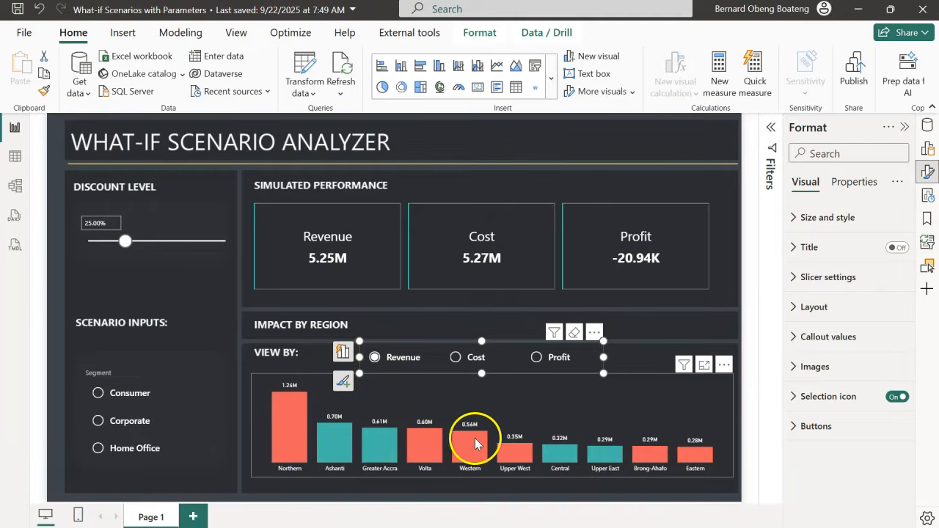
pyautogui.click(470, 362)
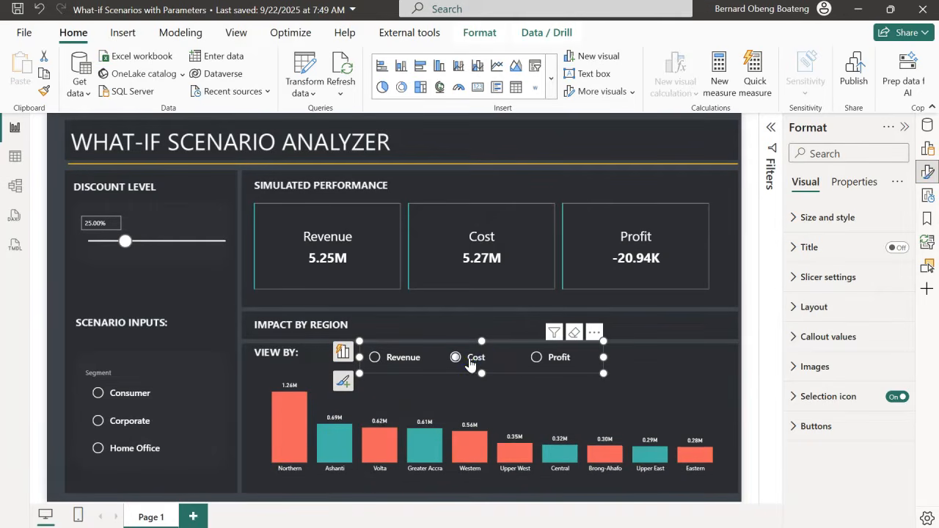
pyautogui.click(539, 360)
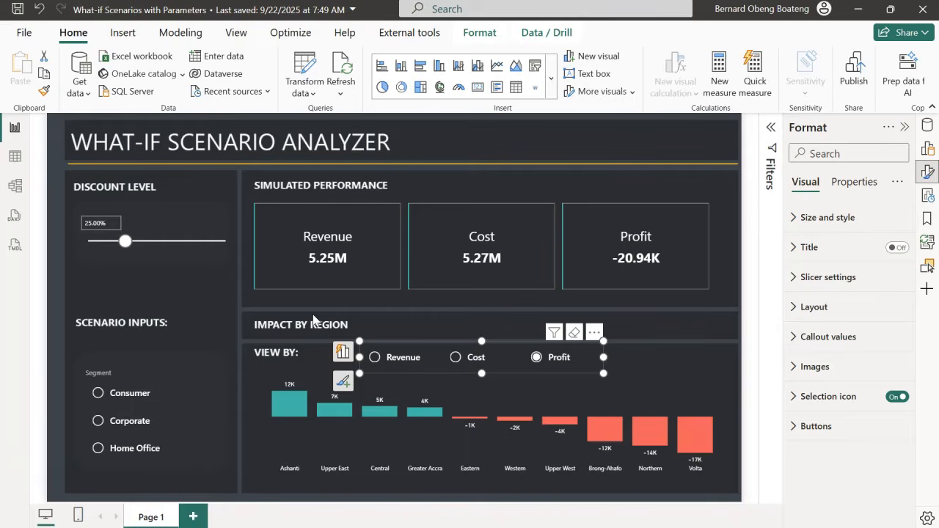
# - Switch to the Data_start workbook in Excel and review the Sales sheet's columns across to Discount
pyautogui.hotkey('alt', 'Tab')
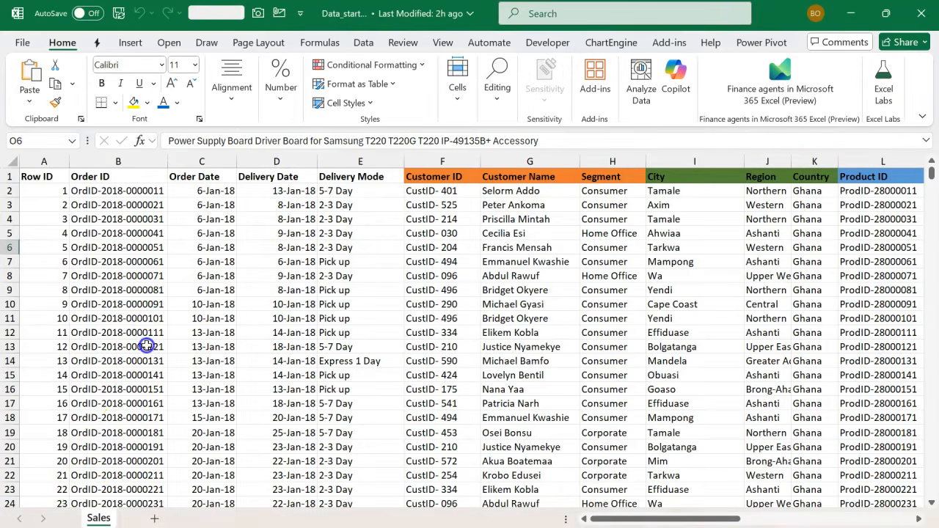
pyautogui.click(200, 331)
pyautogui.hscroll(2, 200, 330)
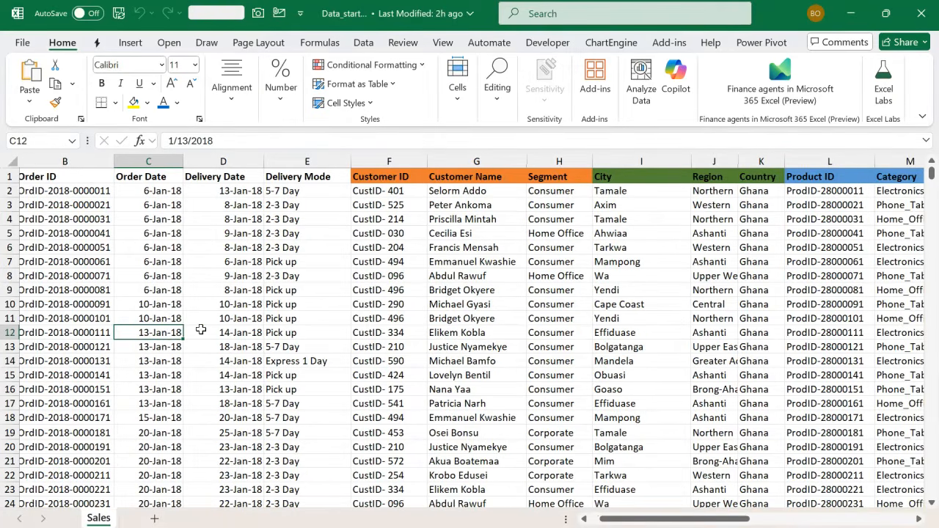
pyautogui.hscroll(1, 201, 329)
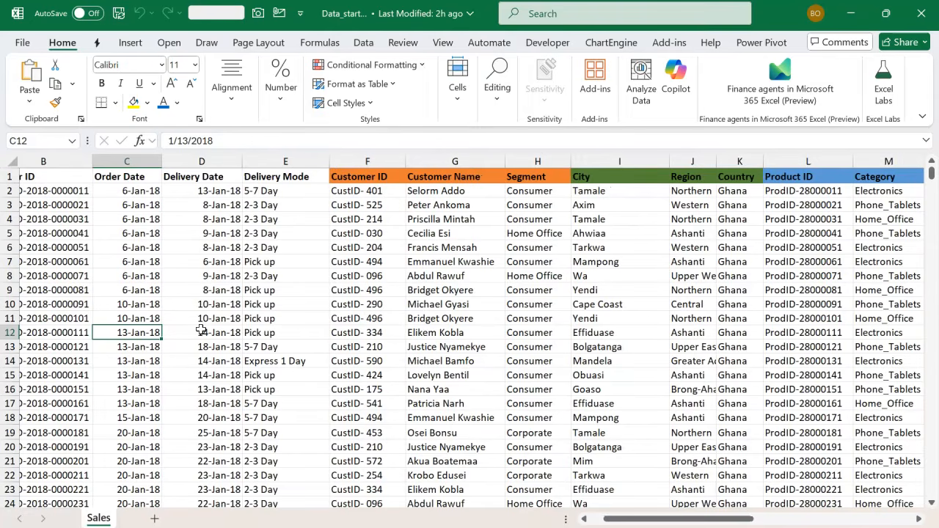
pyautogui.hscroll(10, 200, 329)
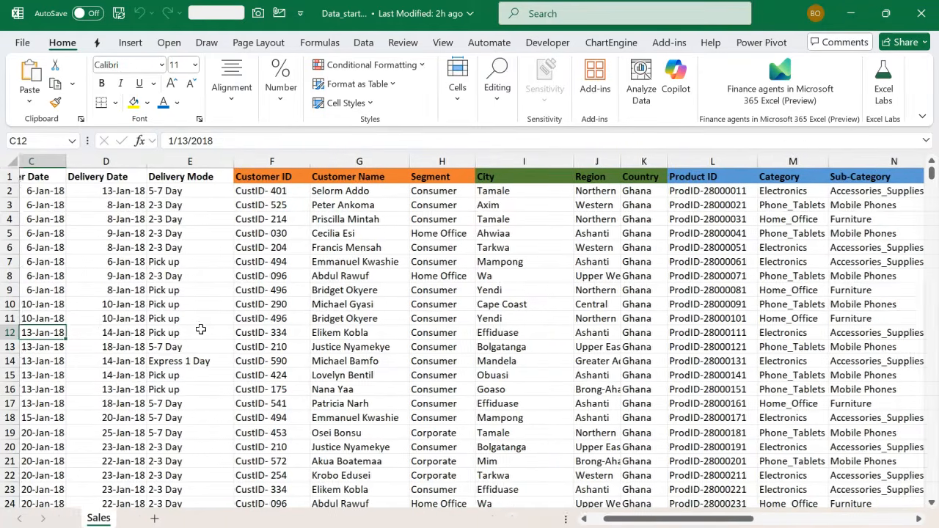
pyautogui.hscroll(12, 201, 329)
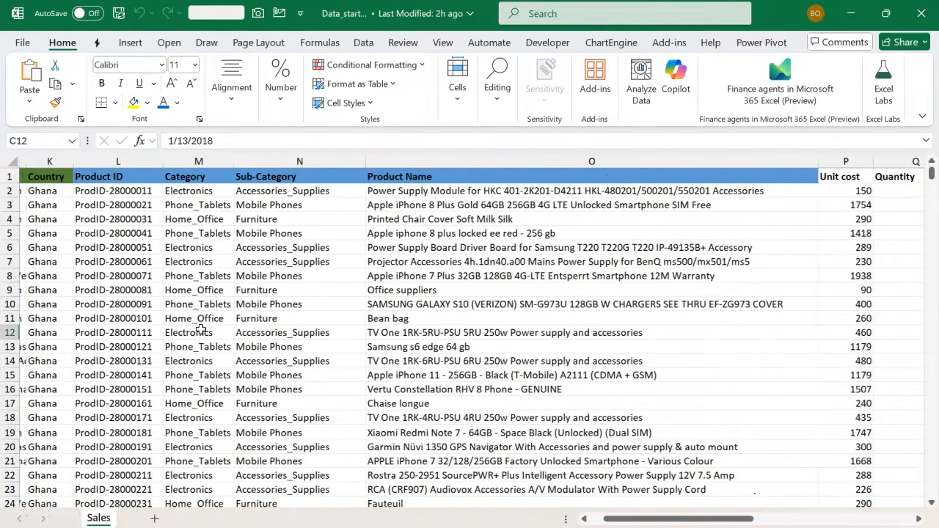
pyautogui.hscroll(1, 200, 329)
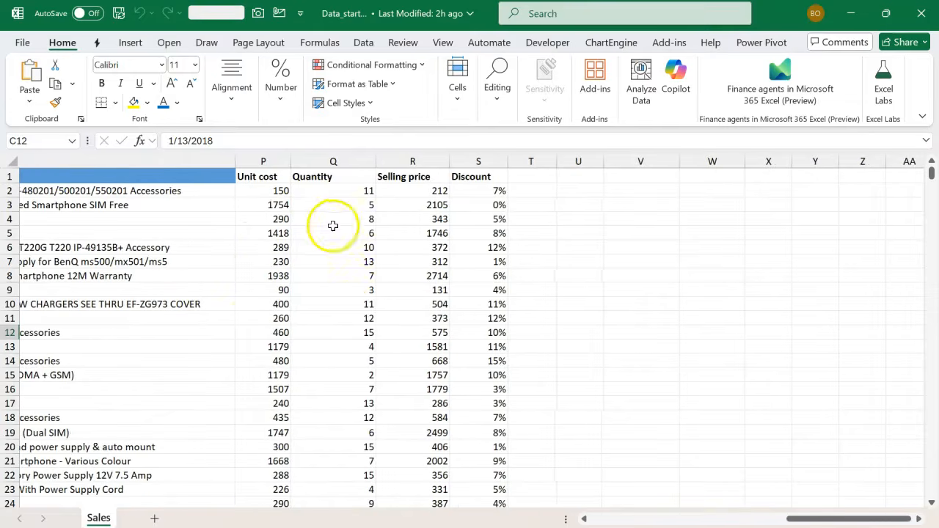
# - Examine the Discount column's values and the neighbouring Quantity data on the Sales sheet
pyautogui.click(483, 183)
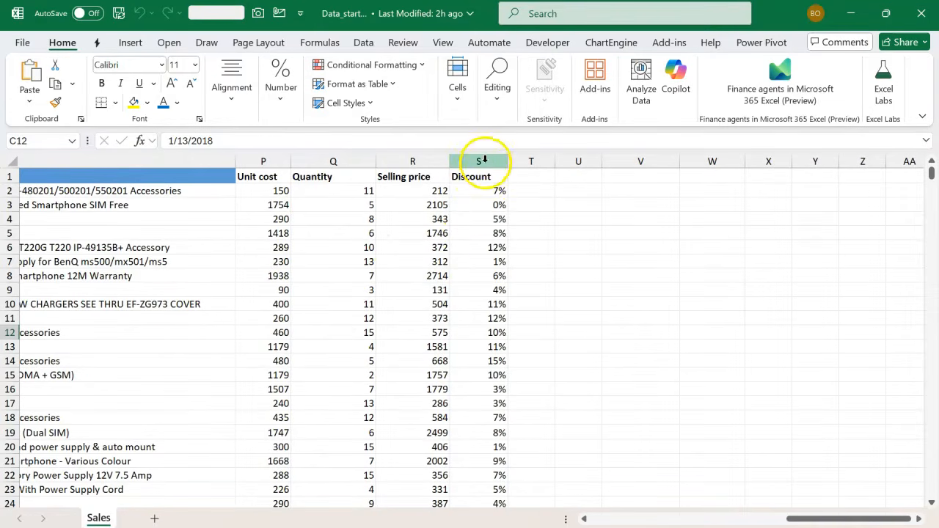
pyautogui.hotkey('ctrl', 'shift', 'Down')
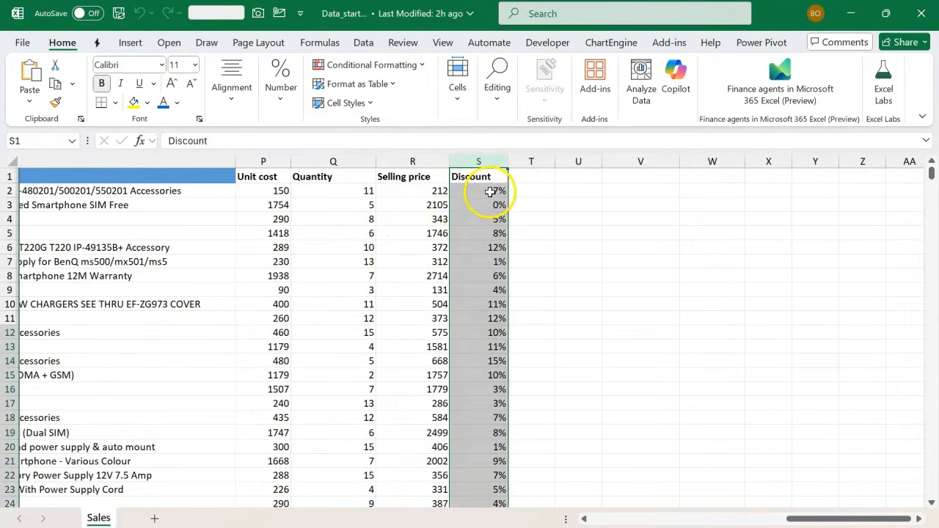
pyautogui.moveTo(490, 191); pyautogui.dragTo(487, 377)
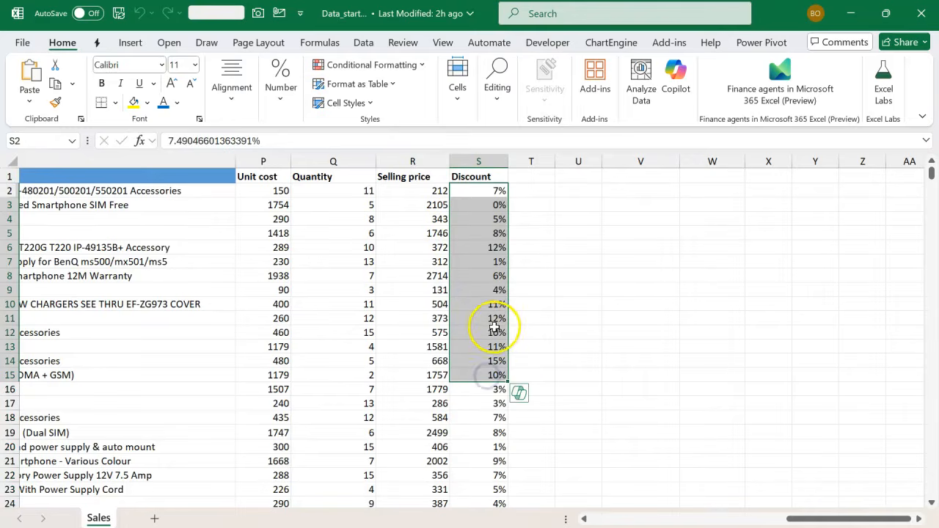
pyautogui.hscroll(-1, 494, 326)
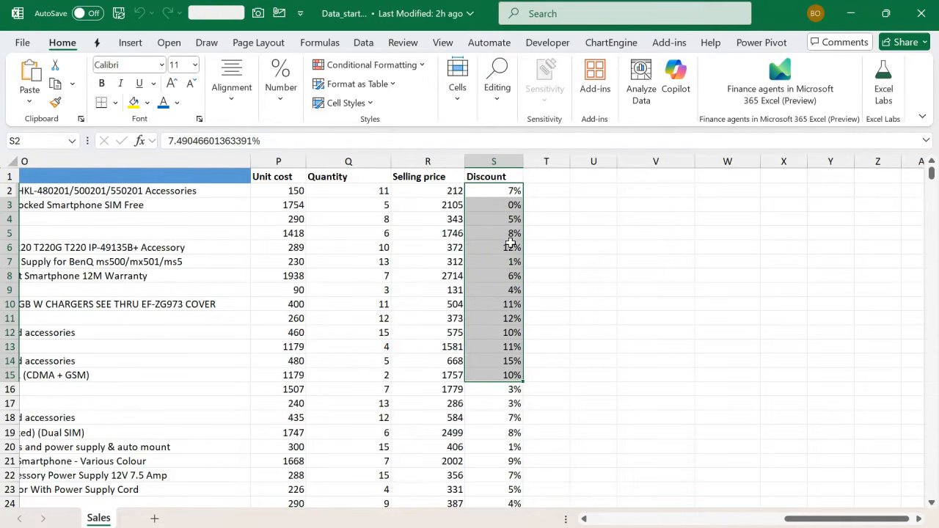
pyautogui.click(495, 160)
pyautogui.click(489, 213)
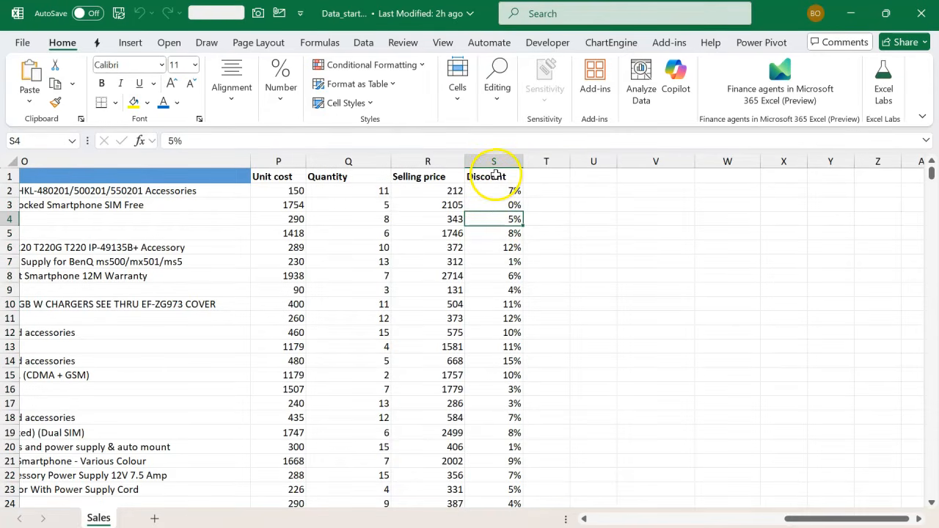
pyautogui.click(496, 162)
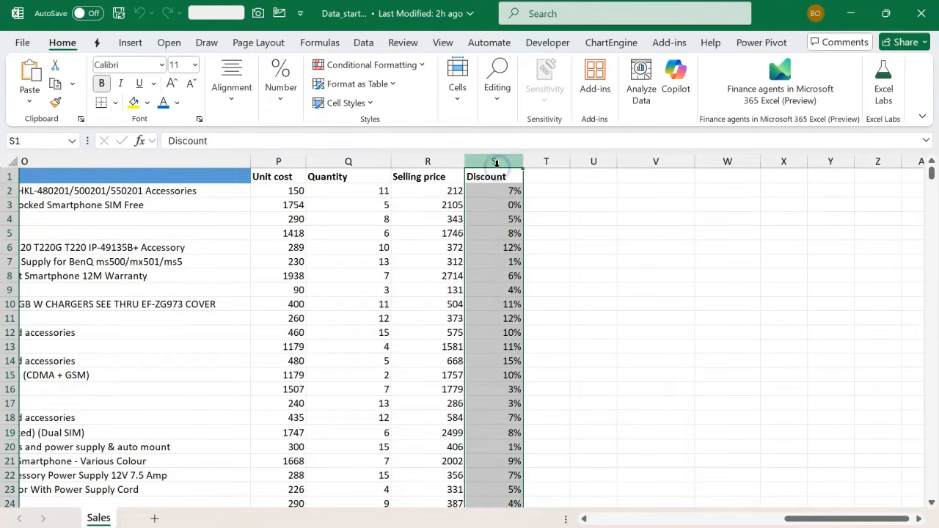
pyautogui.click(496, 233)
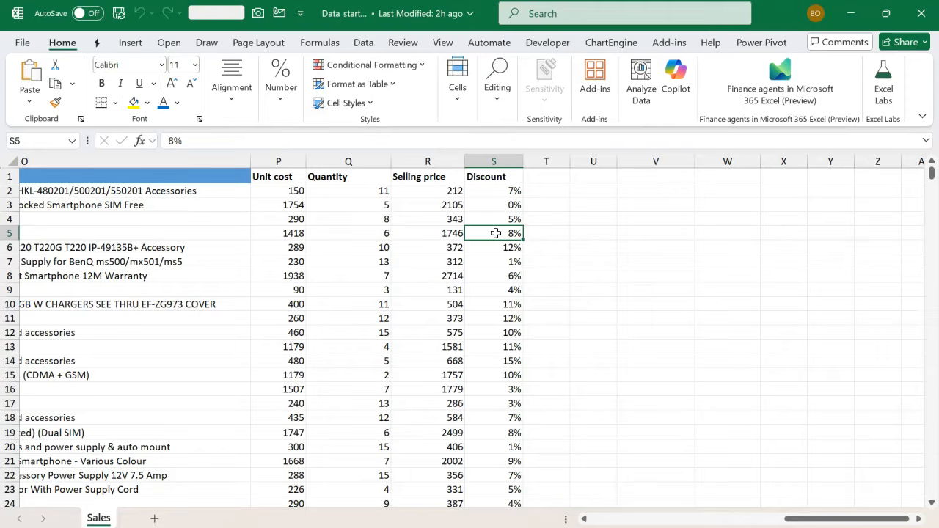
pyautogui.click(384, 248)
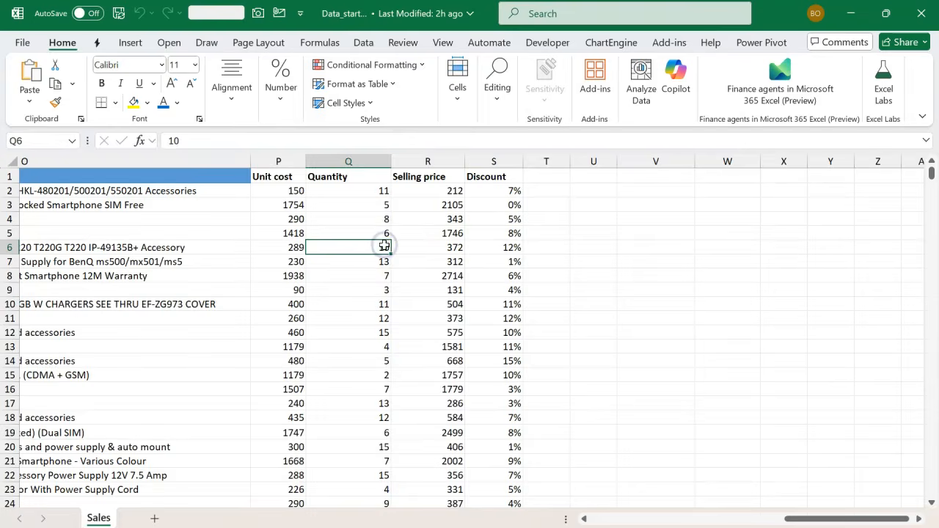
pyautogui.press('Home')
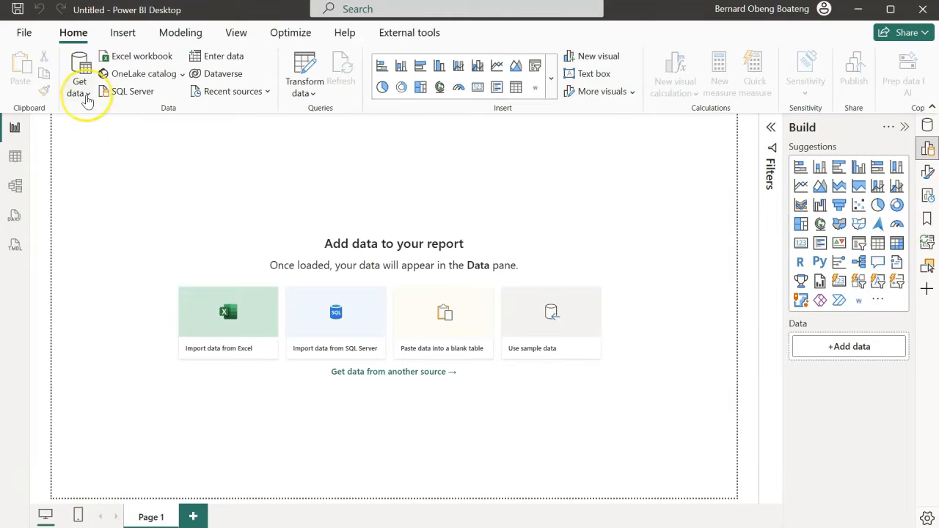
# - In a blank Power BI report, connect to Data_start.xlsx and open the suggested Table 1 (Sales) for transformation
pyautogui.click(87, 99)
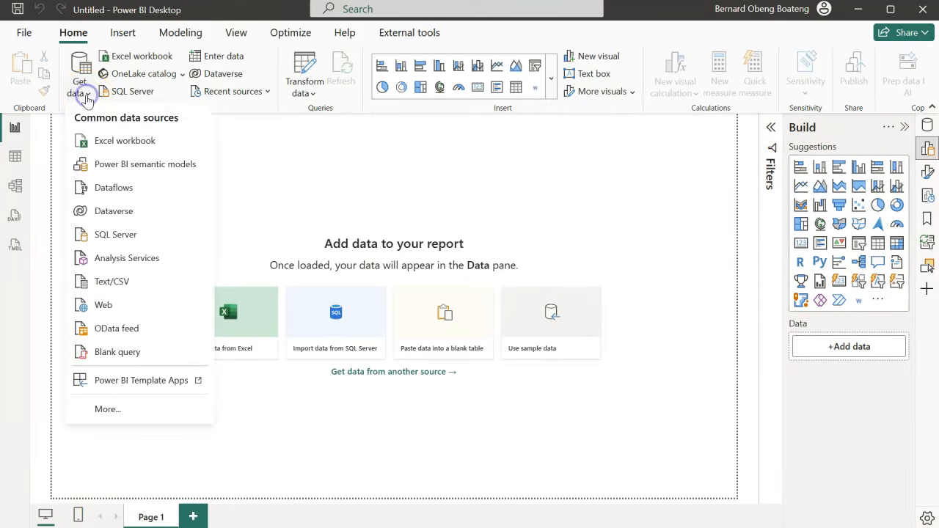
pyautogui.click(122, 149)
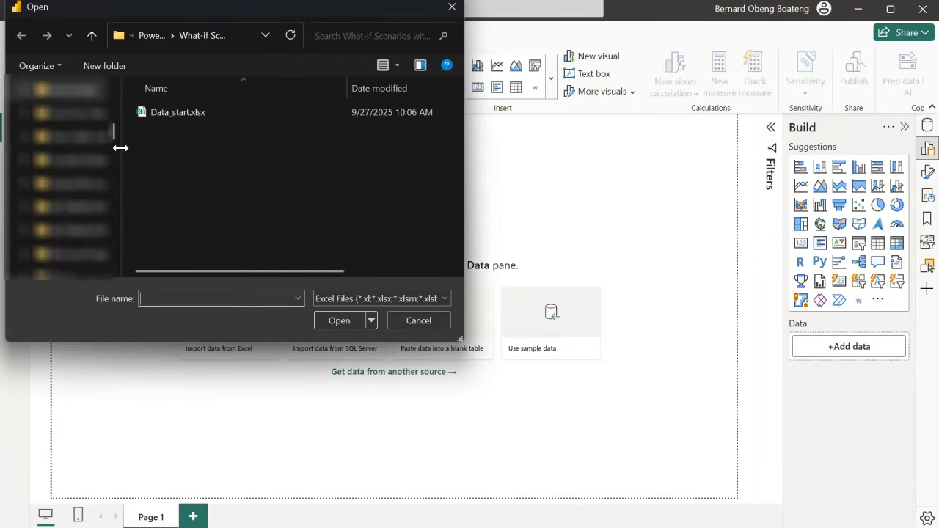
pyautogui.doubleClick(204, 117)
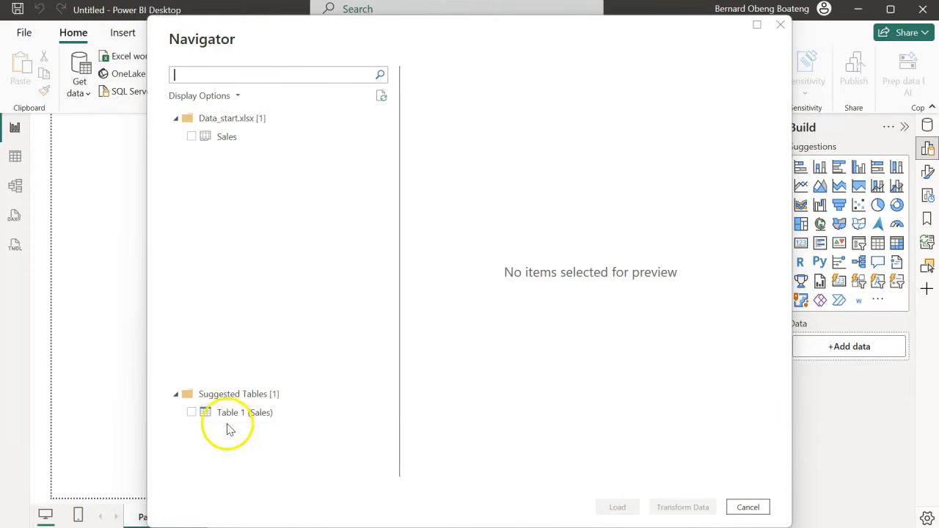
pyautogui.click(250, 415)
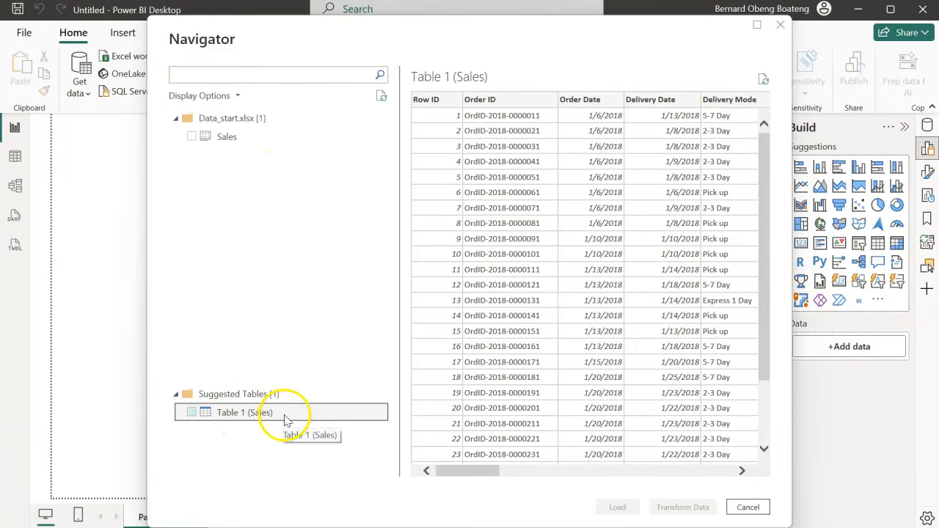
pyautogui.click(192, 413)
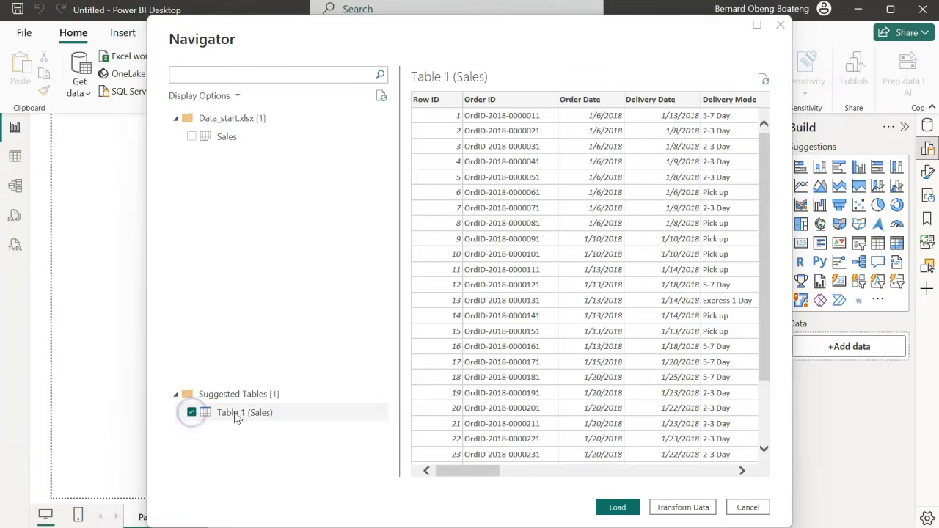
pyautogui.click(669, 508)
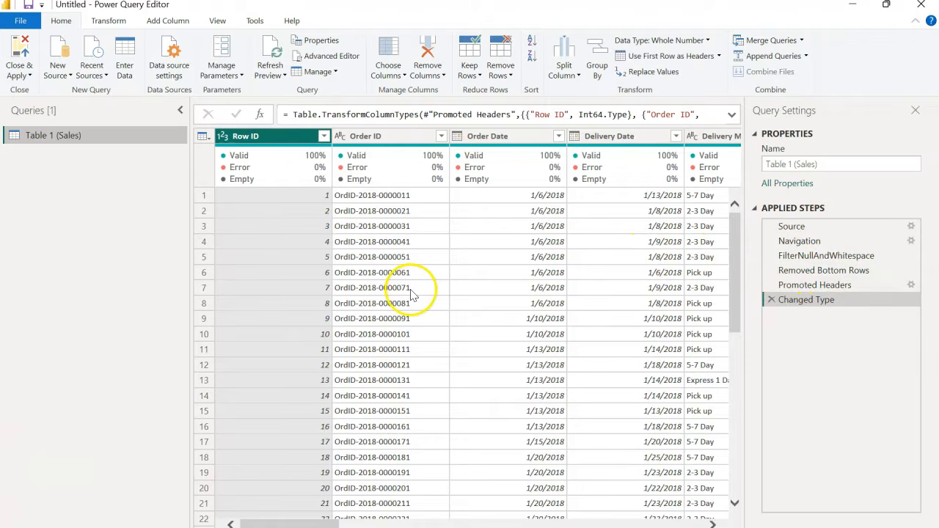
# - Rename the Table 1 (Sales) query as Sales
pyautogui.click(834, 168)
pyautogui.hotkey('ctrl', 'a')
pyautogui.write('Sal')
pyautogui.press('Return')
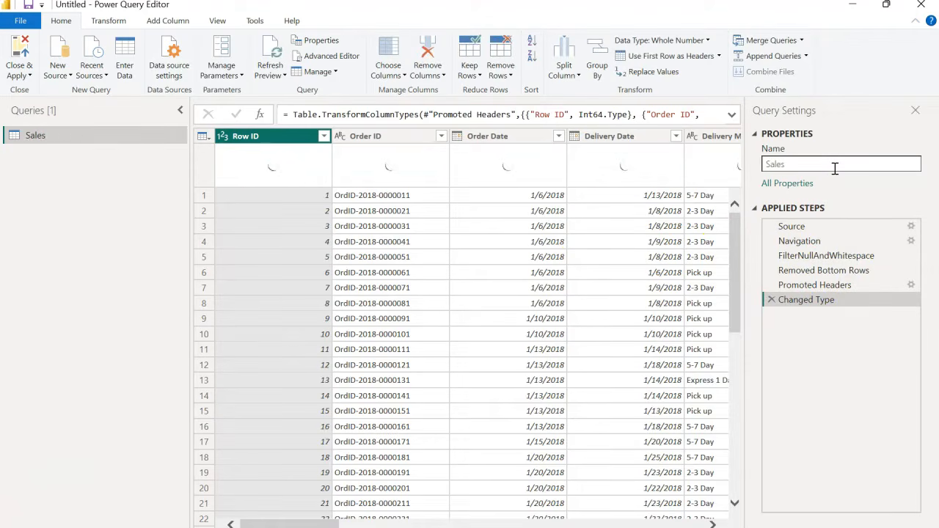
# - Remove the Row ID, Order ID, Delivery Mode, Customer ID, Customer Name, Country, Product ID and Product Name columns from the Sales query
pyautogui.hscroll(10, 301, 293)
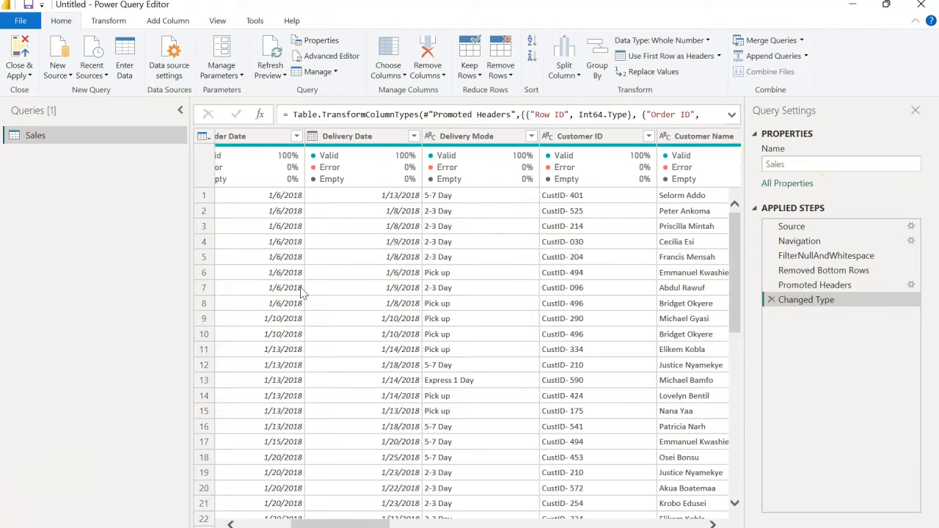
pyautogui.hscroll(-6, 300, 292)
pyautogui.hscroll(-3, 300, 293)
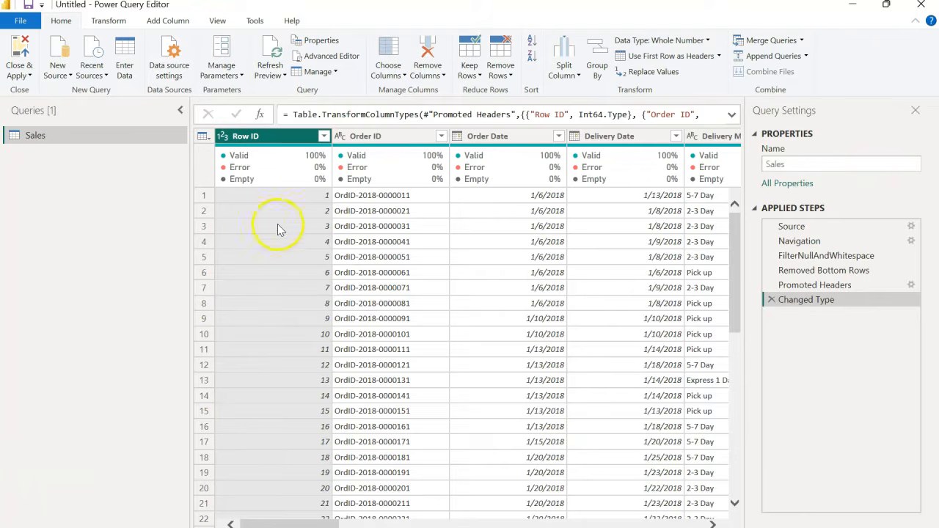
pyautogui.click(397, 57)
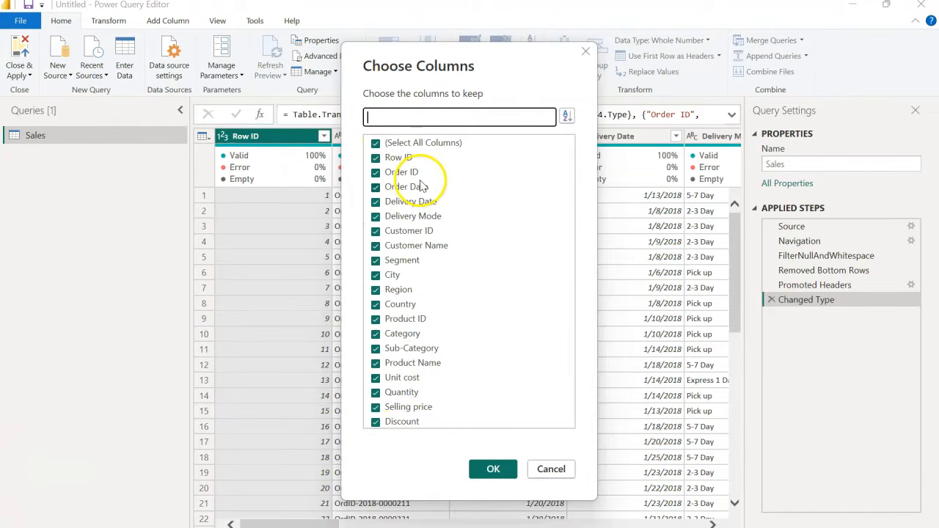
pyautogui.click(375, 157)
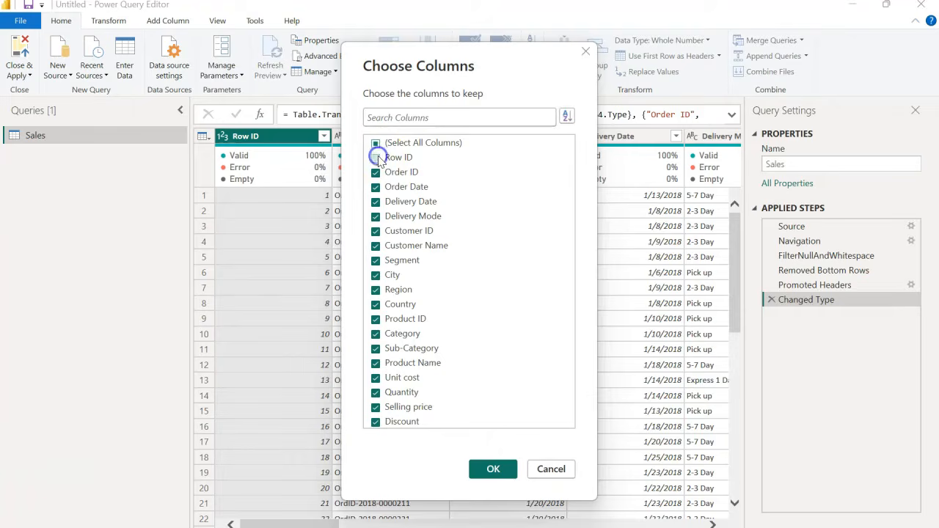
pyautogui.click(376, 174)
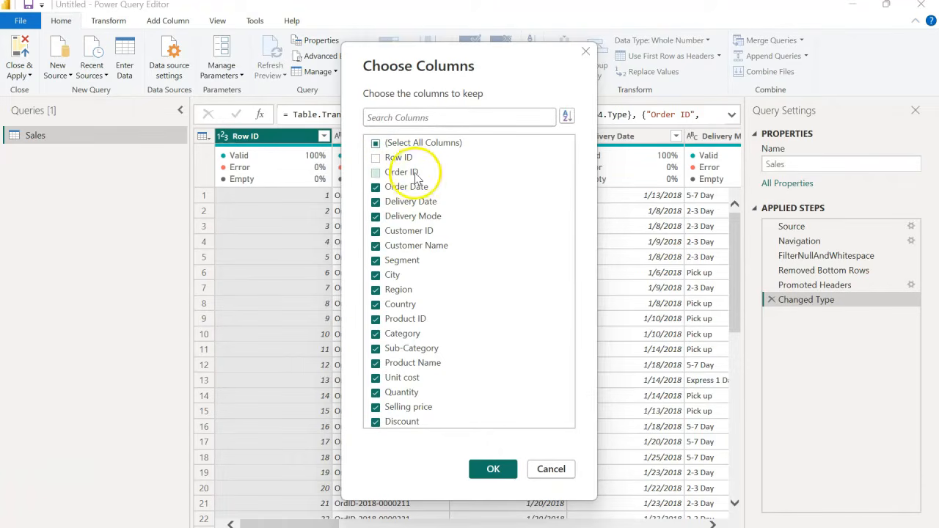
pyautogui.click(376, 218)
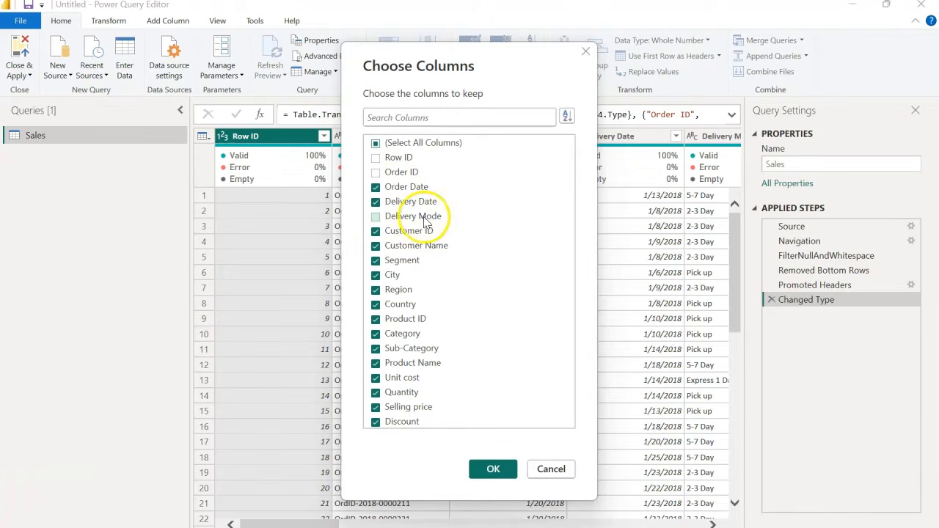
pyautogui.click(396, 232)
pyautogui.click(400, 248)
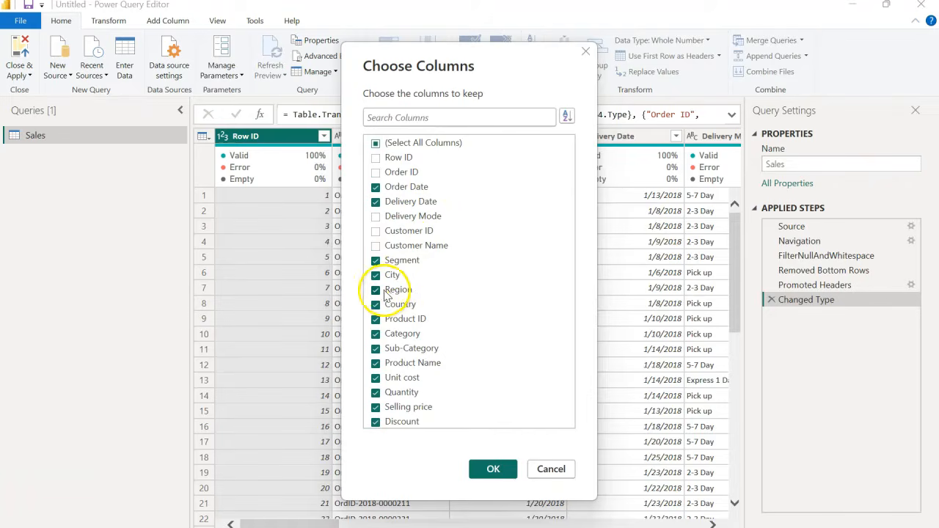
pyautogui.click(375, 304)
pyautogui.click(376, 318)
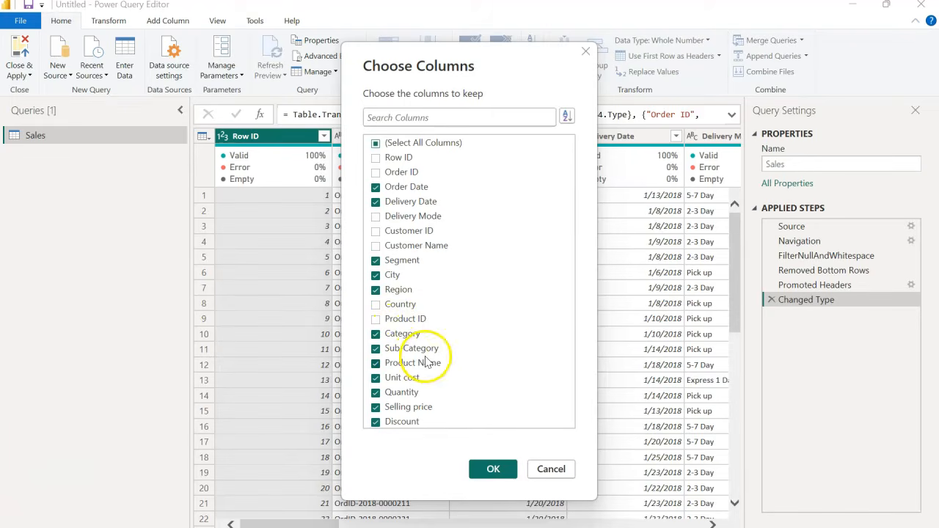
pyautogui.click(401, 363)
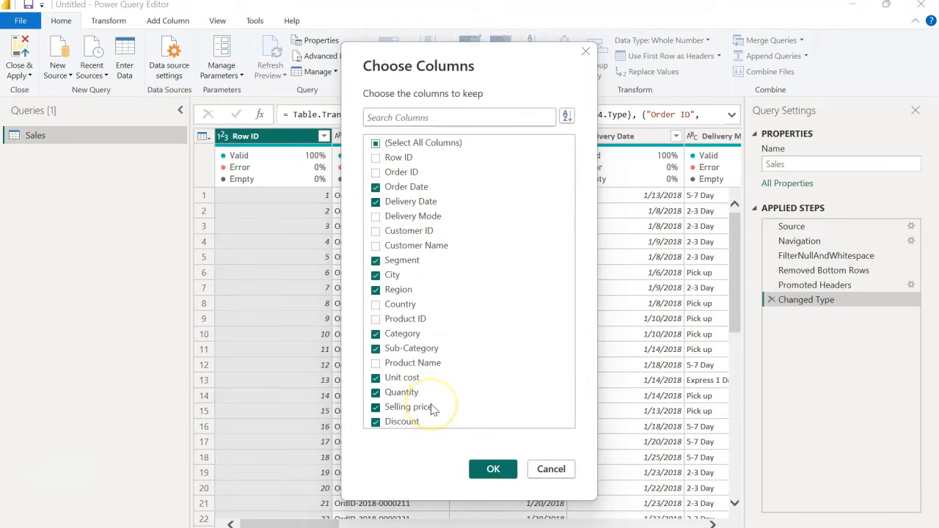
pyautogui.click(494, 470)
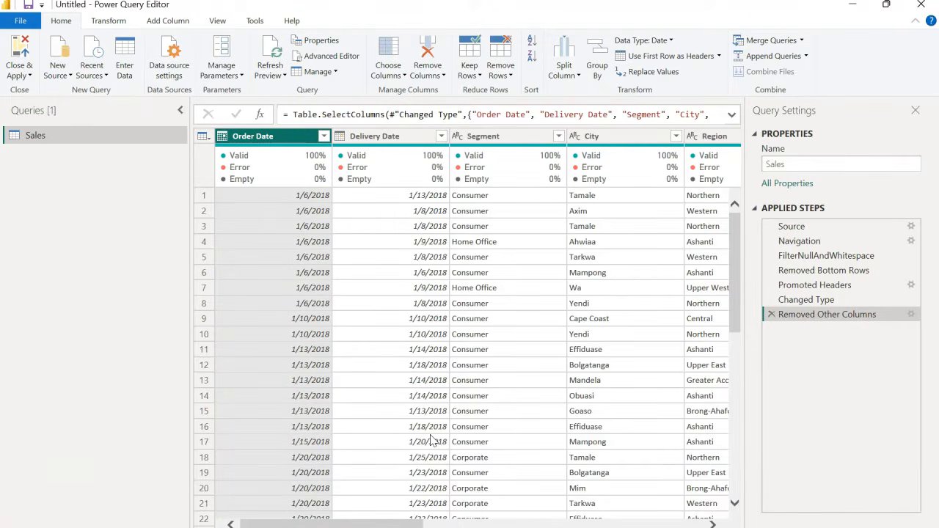
# - Apply the query changes to load Sales into the report, and expand the table's field list
pyautogui.click(22, 51)
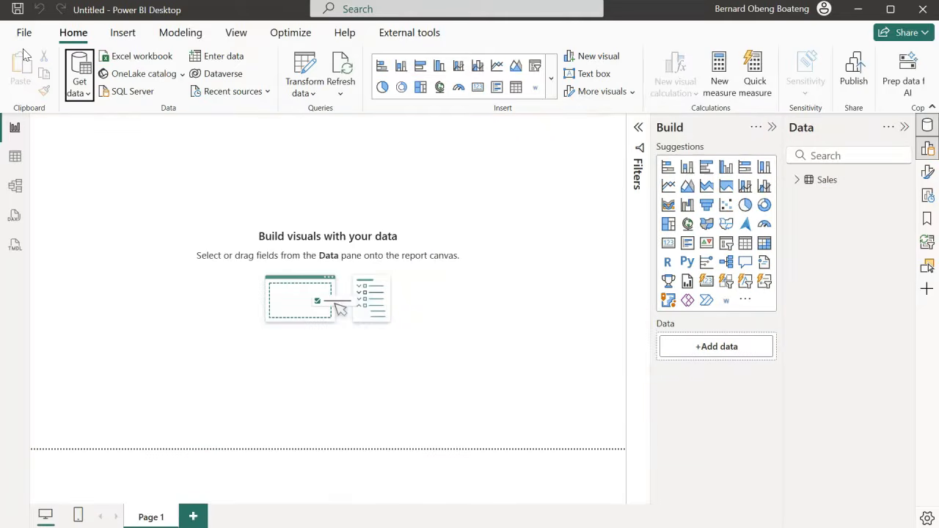
pyautogui.click(797, 184)
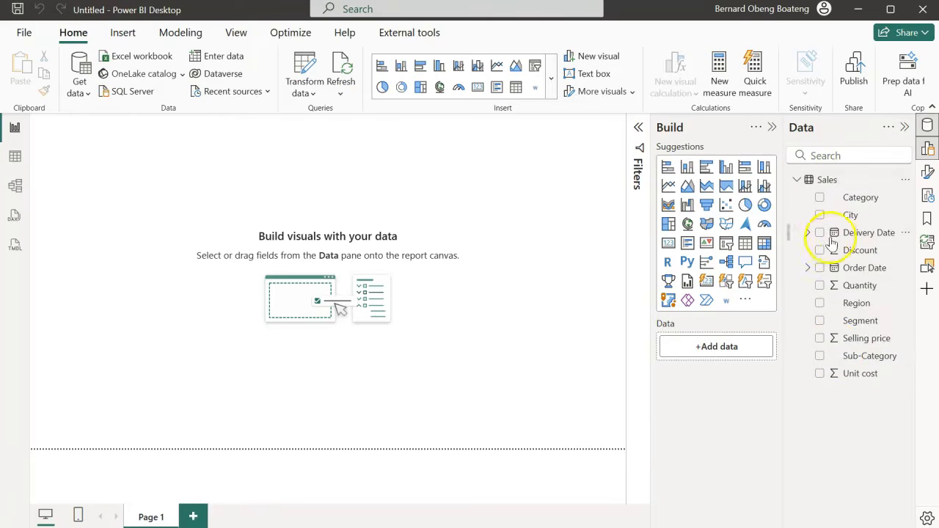
pyautogui.click(797, 183)
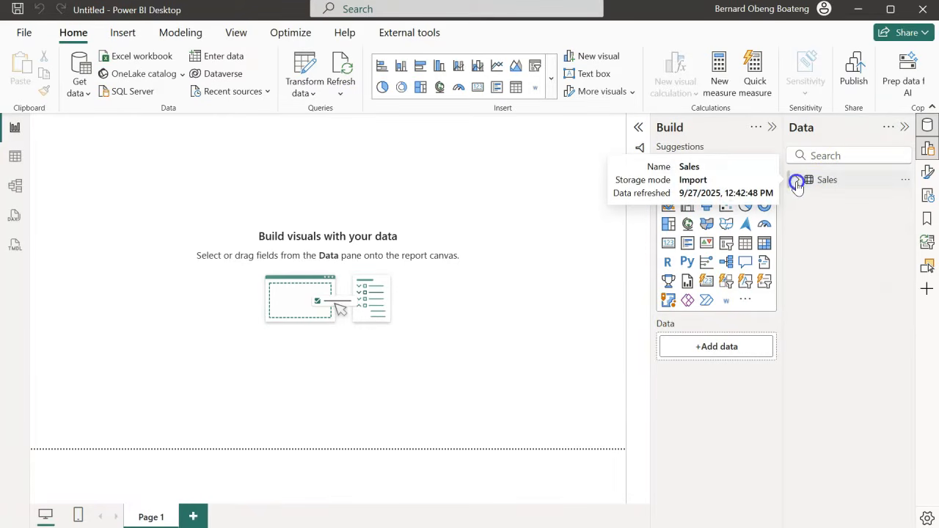
pyautogui.click(797, 183)
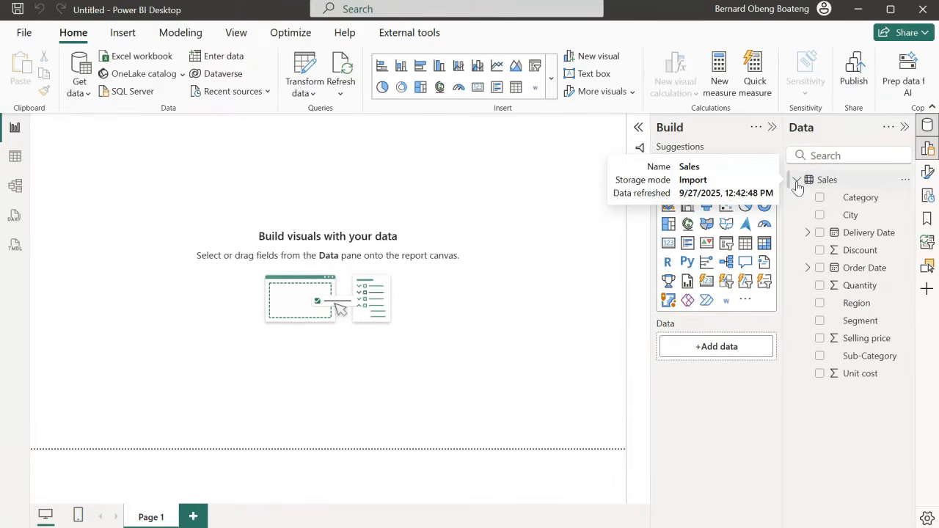
# - Examine the Selling price, Quantity and Unit cost columns in the Sales table's row data
pyautogui.click(799, 322)
pyautogui.moveTo(799, 321); pyautogui.dragTo(21, 171)
pyautogui.click(19, 162)
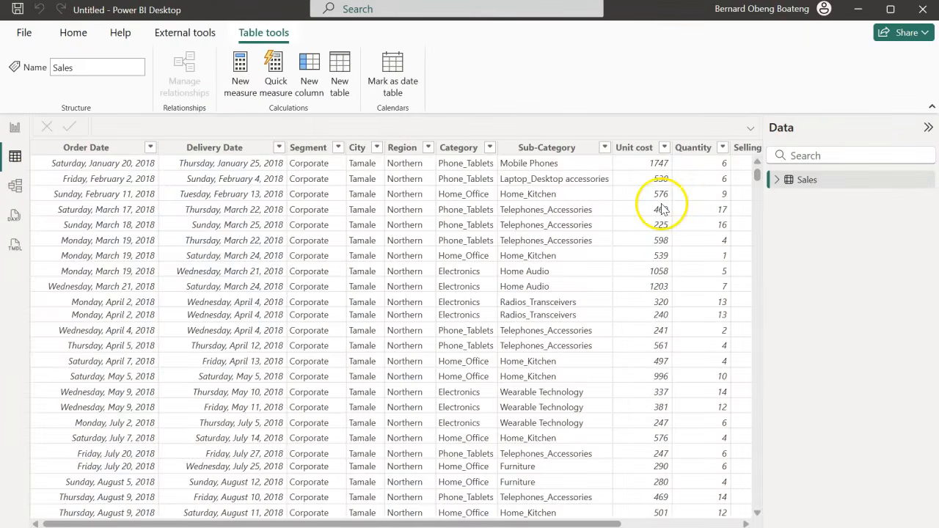
pyautogui.hscroll(3, 661, 210)
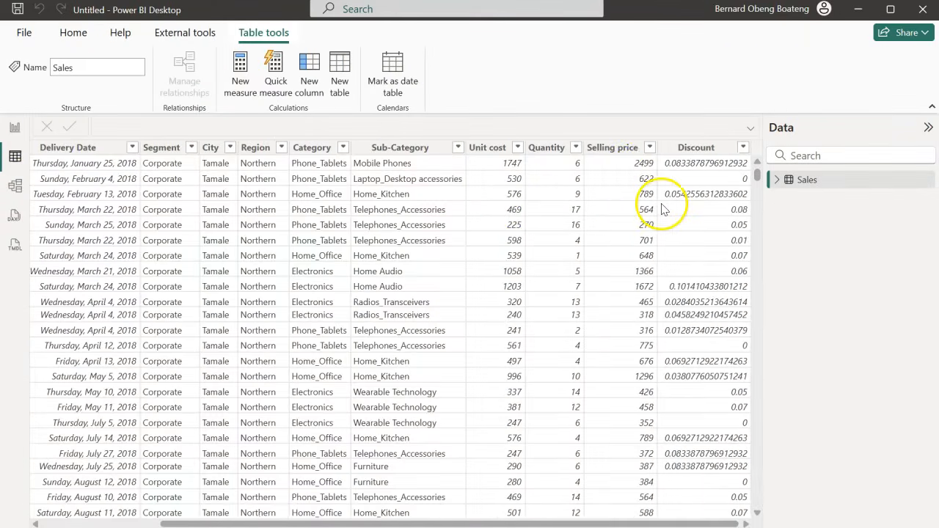
pyautogui.click(610, 147)
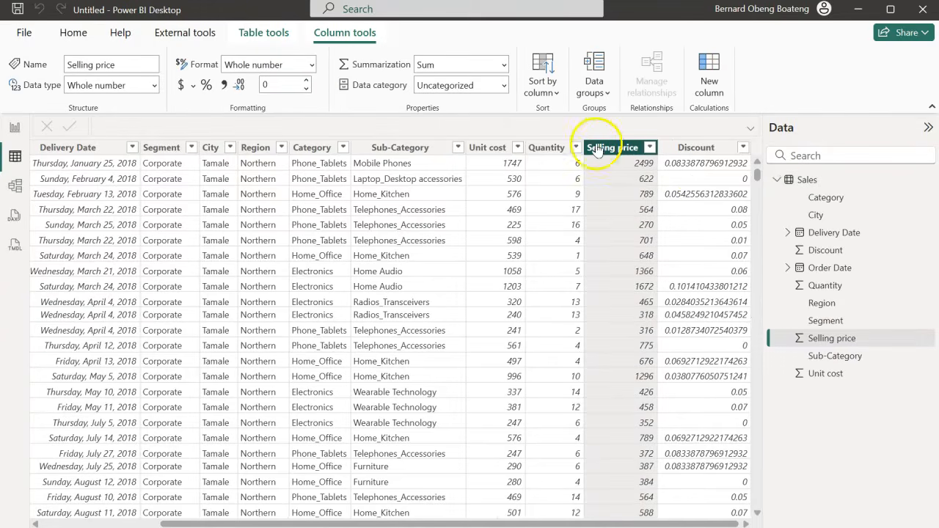
pyautogui.click(542, 149)
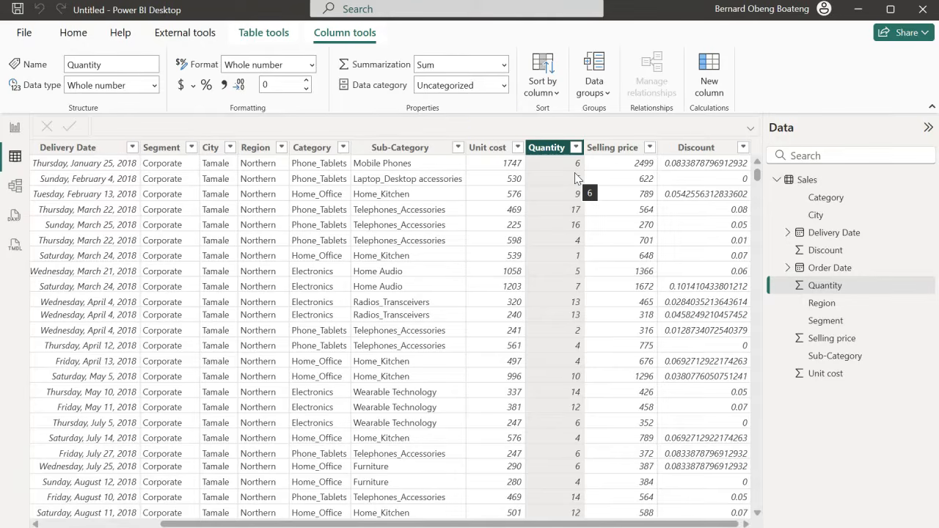
pyautogui.click(492, 149)
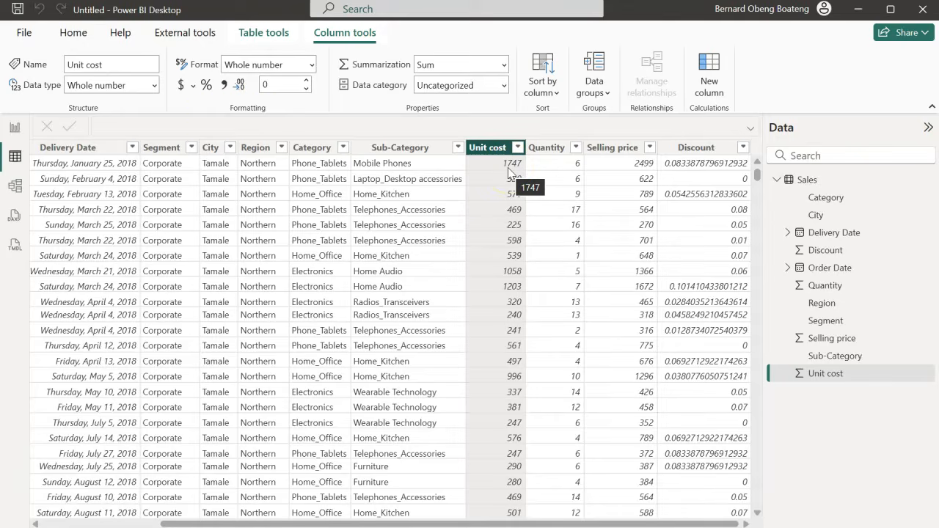
# - Back in the report view, add a measure to the Sales table: Revenue = SUMX(Sales,[Quantity]*[Selling price]*(1-[Discount]))
pyautogui.click(16, 131)
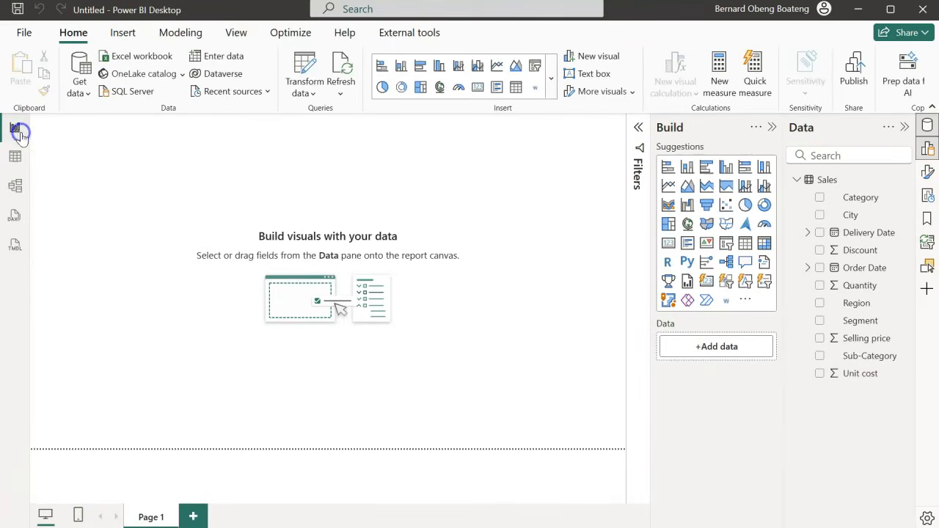
pyautogui.click(794, 181)
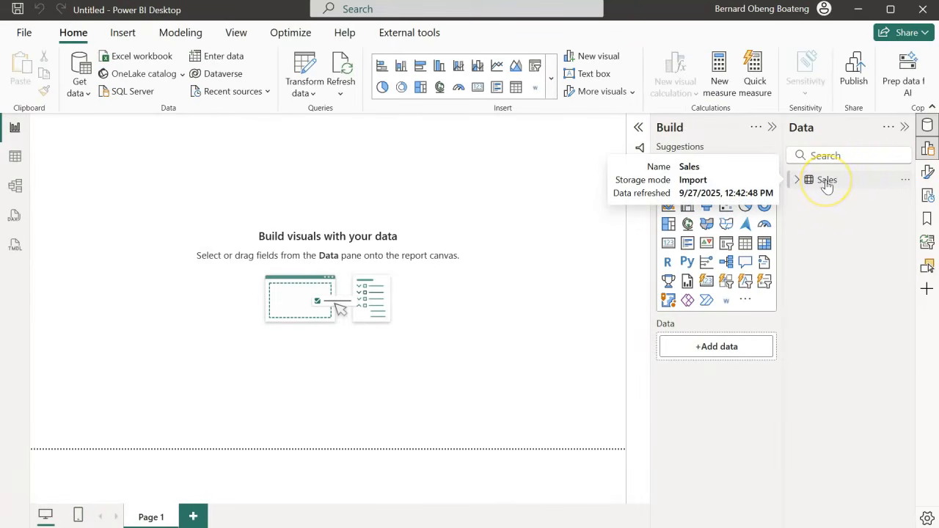
pyautogui.rightClick(827, 183)
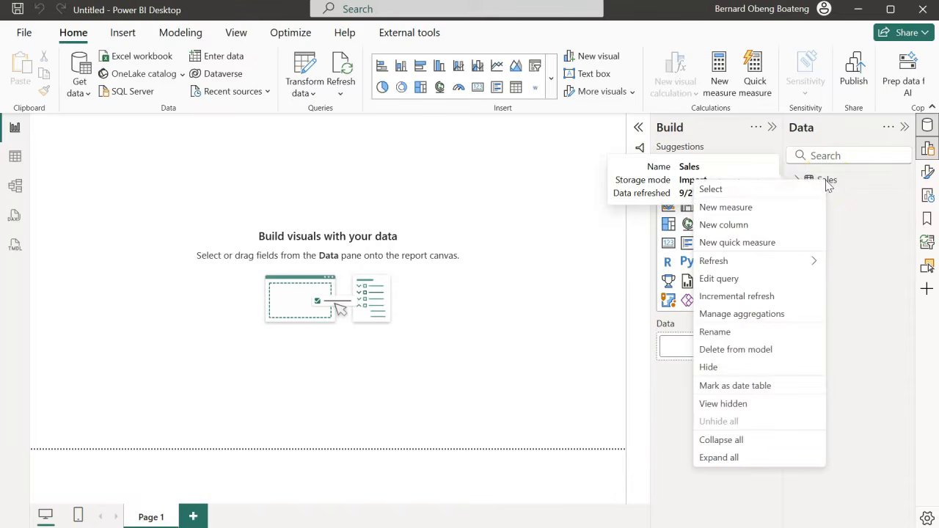
pyautogui.click(736, 210)
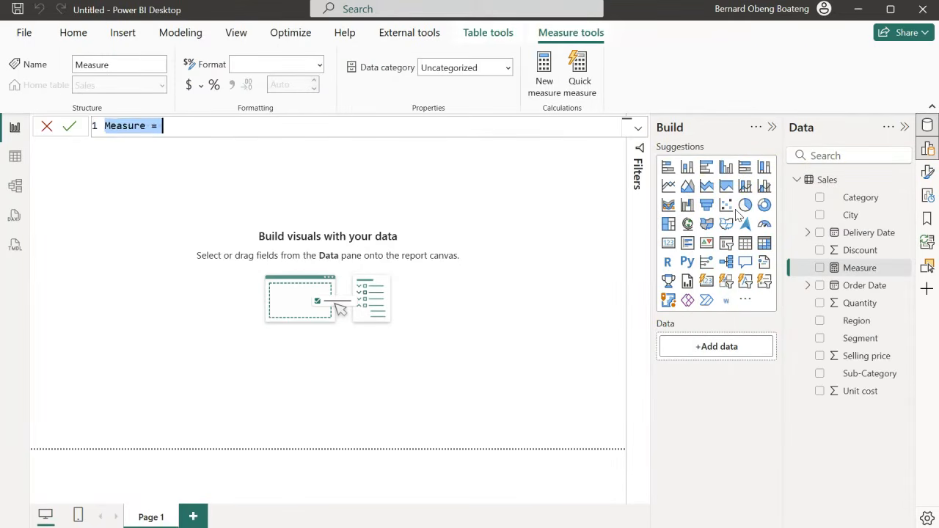
pyautogui.write('R')
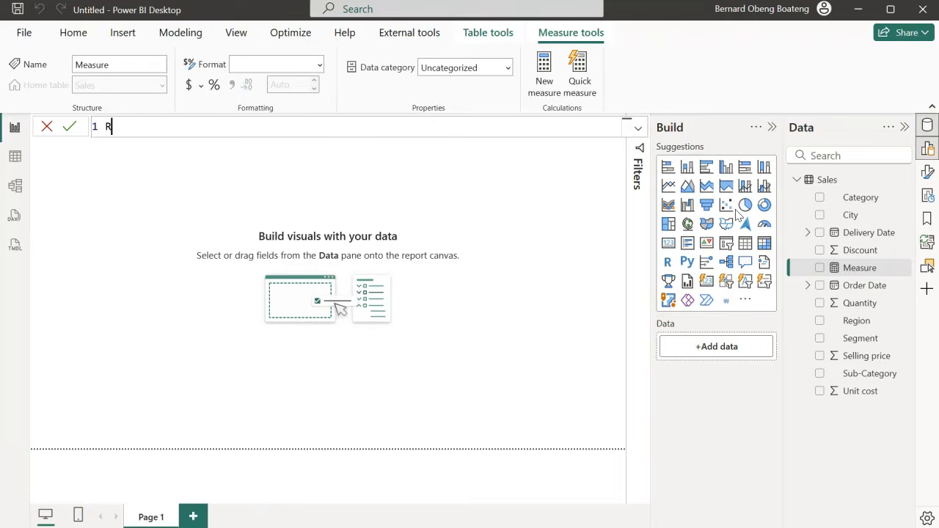
pyautogui.write('evenue = su')
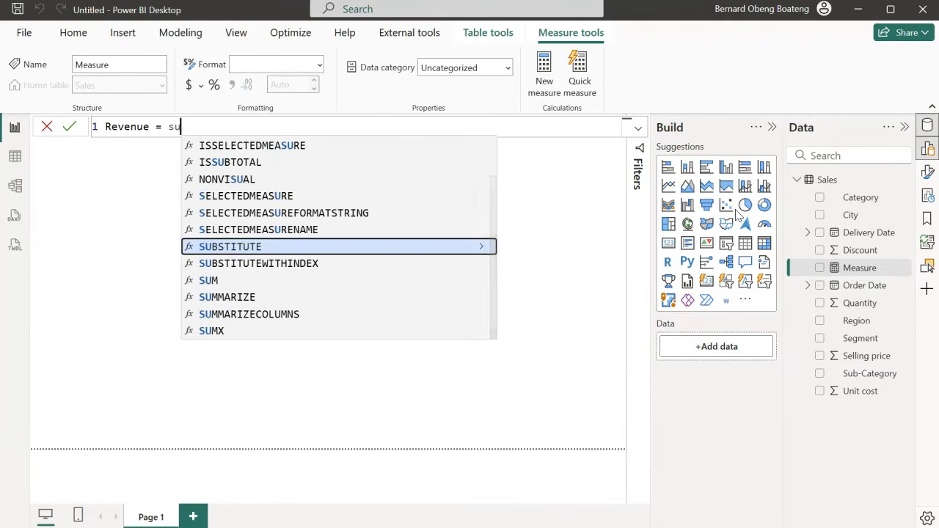
pyautogui.write('mx(')
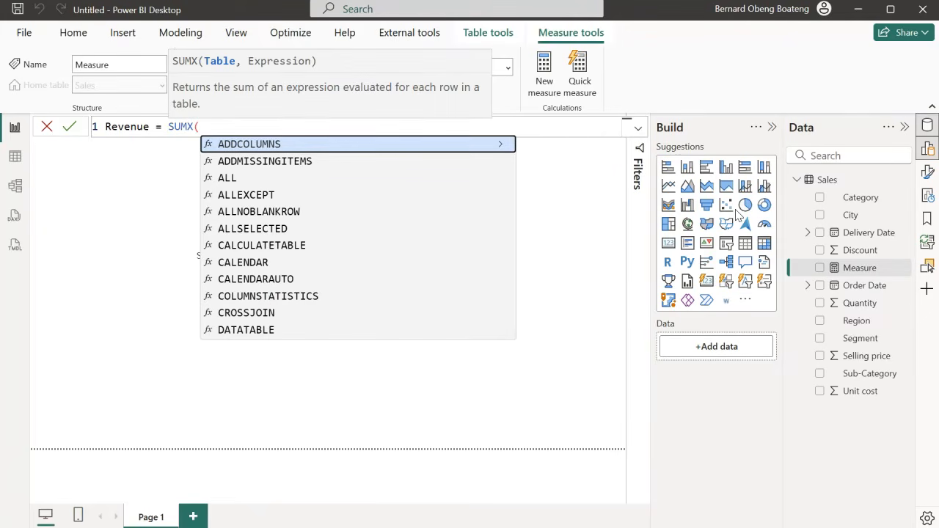
pyautogui.write('s')
pyautogui.press('Tab')
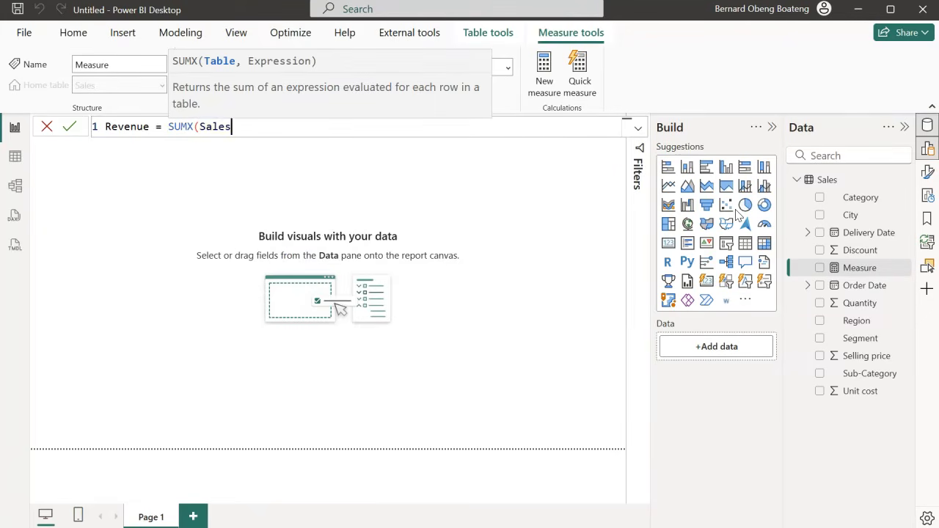
pyautogui.write(',[Q')
pyautogui.press('Tab')
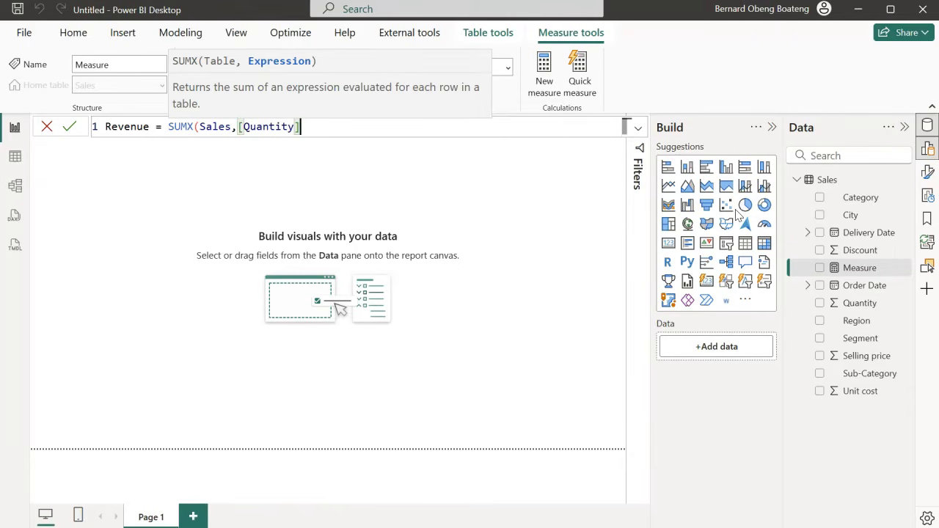
pyautogui.write('*[s')
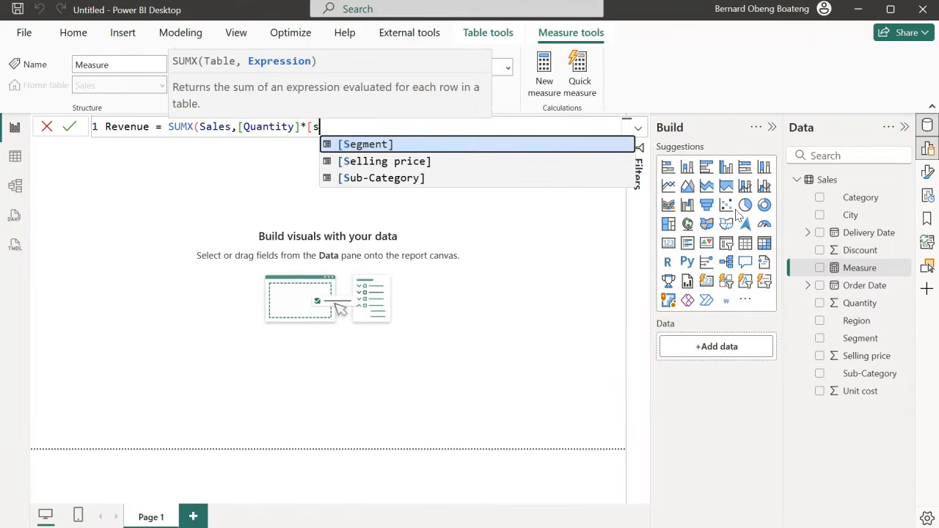
pyautogui.press('Down')
pyautogui.press('Tab')
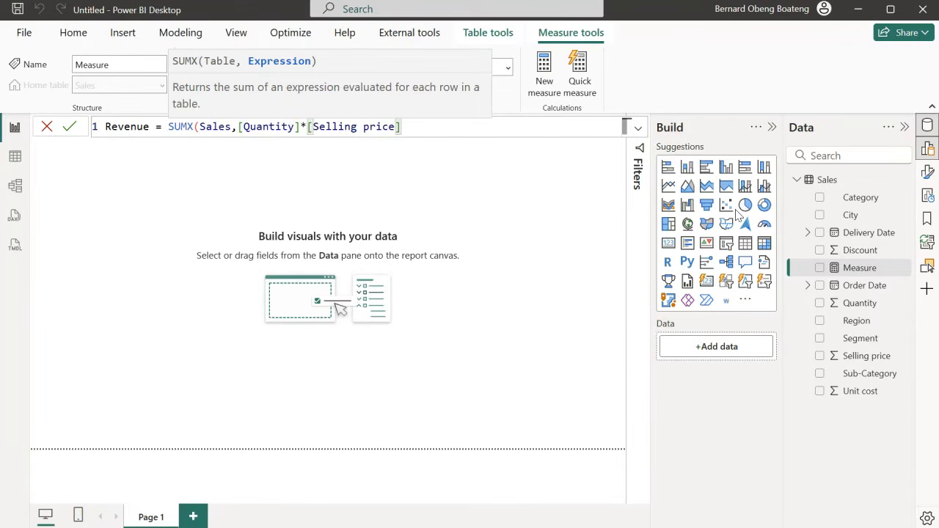
pyautogui.write('*(1-[')
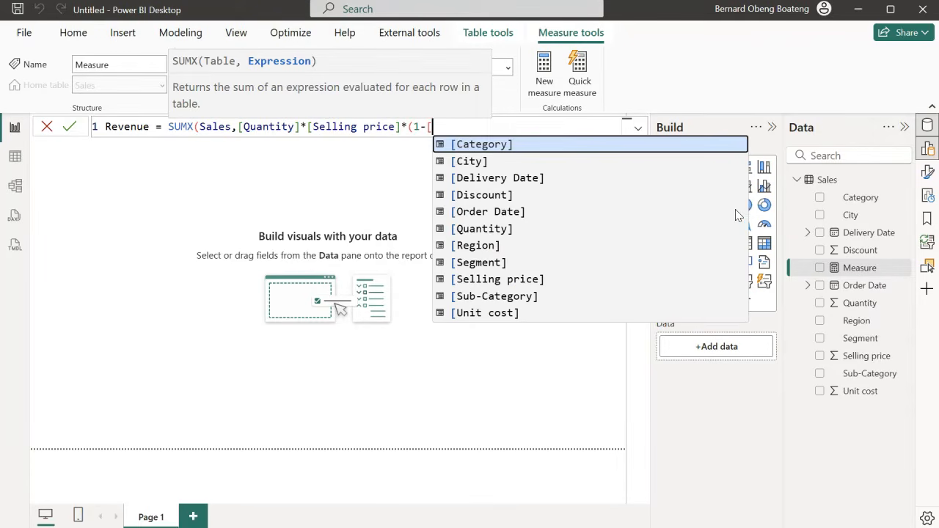
pyautogui.write('d')
pyautogui.press('Down')
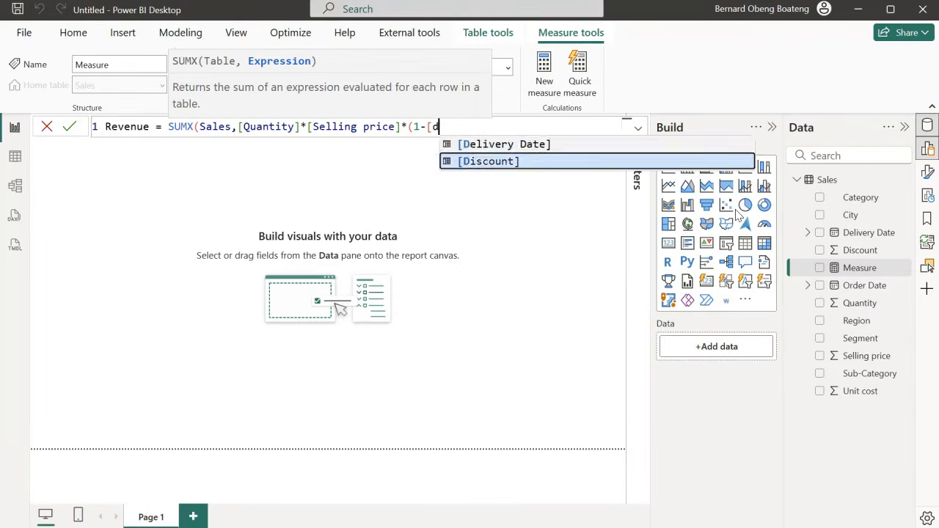
pyautogui.press('Tab')
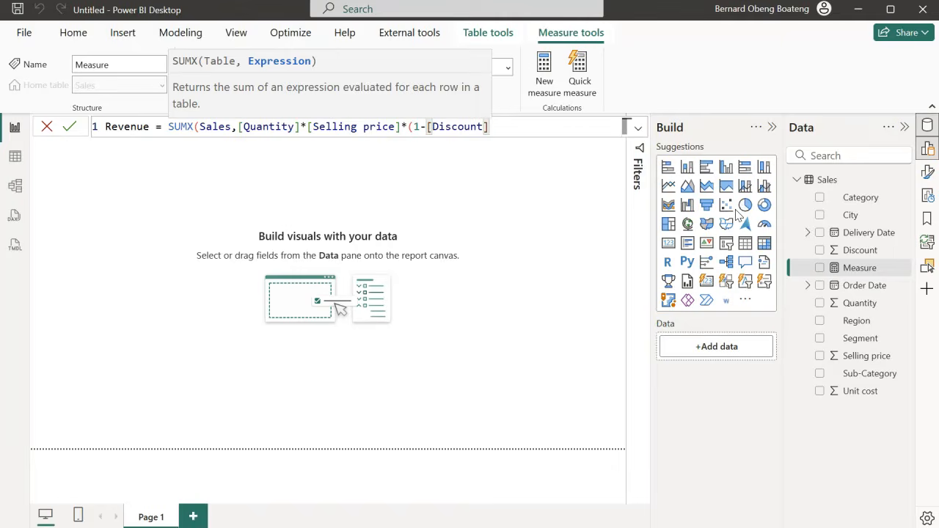
pyautogui.write('))')
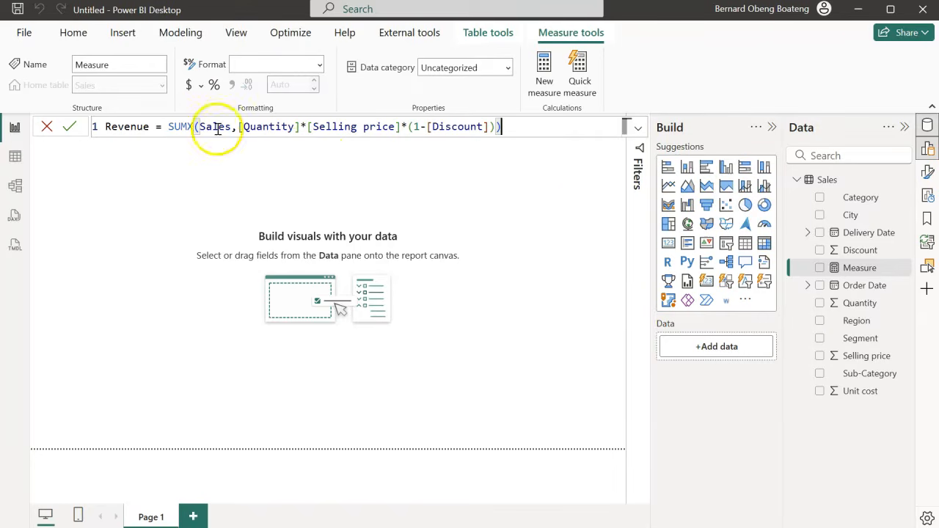
pyautogui.click(335, 138)
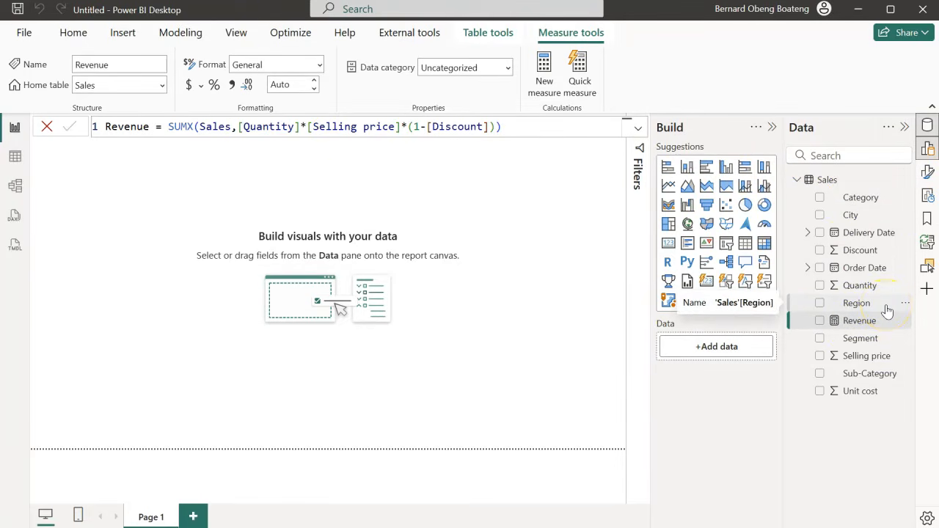
# - Add a measure to the Sales table: Cost = SUMX(Sales,[Quantity] * [Unit cost])
pyautogui.rightClick(822, 181)
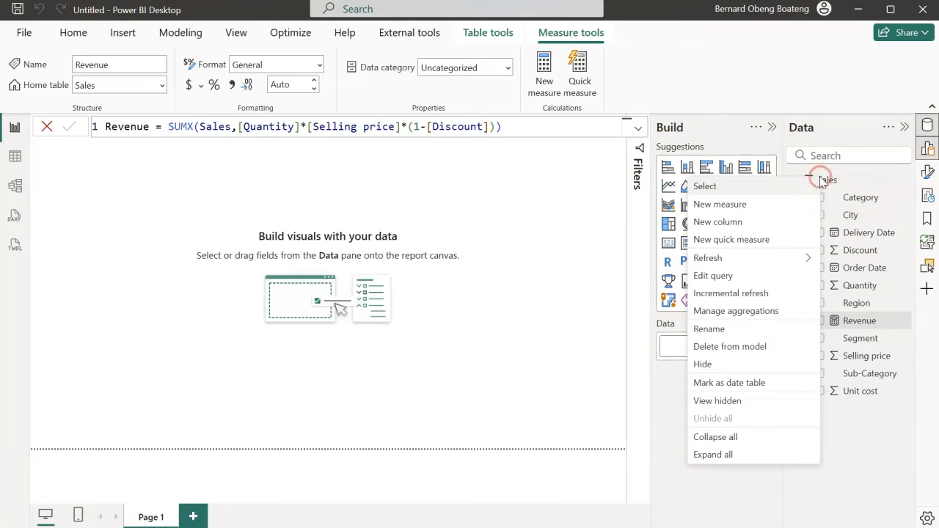
pyautogui.click(769, 206)
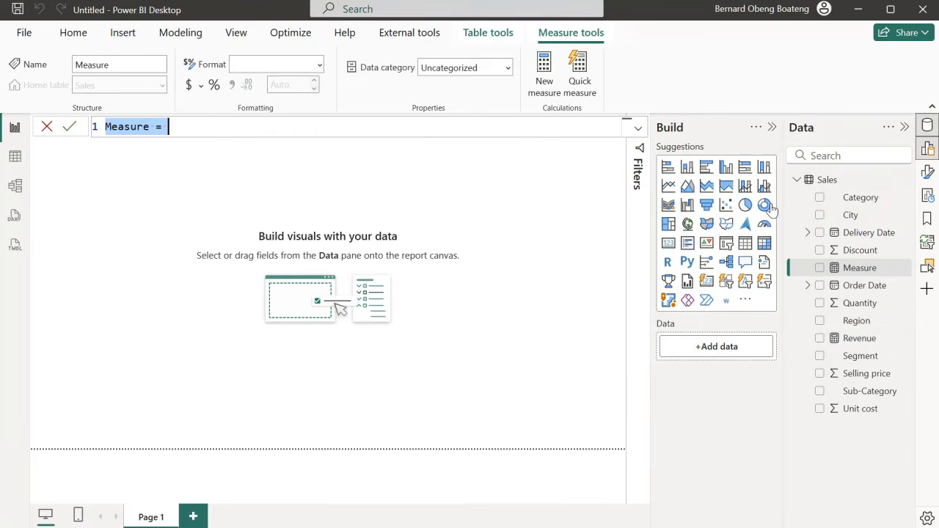
pyautogui.write('Cost = ')
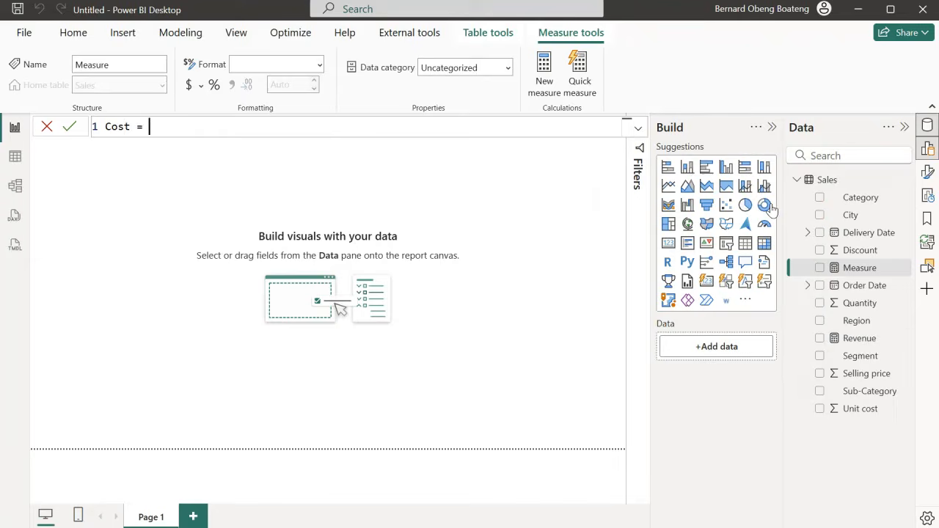
pyautogui.write('sumx')
pyautogui.press('Tab')
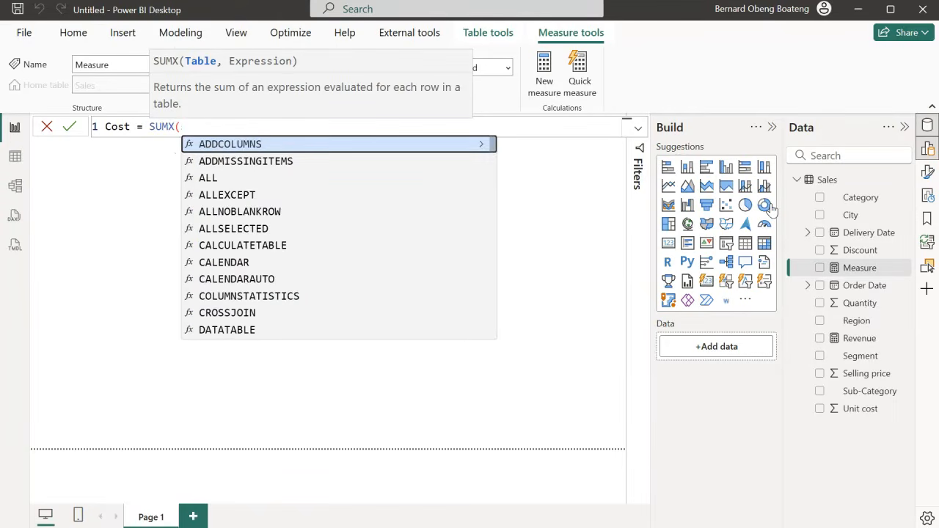
pyautogui.write('s')
pyautogui.press('Tab')
pyautogui.write(',')
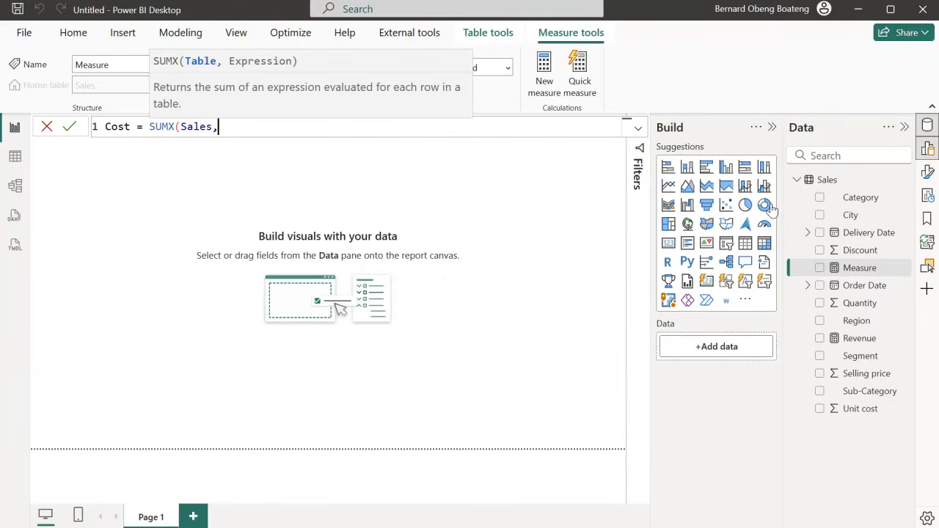
pyautogui.write('[')
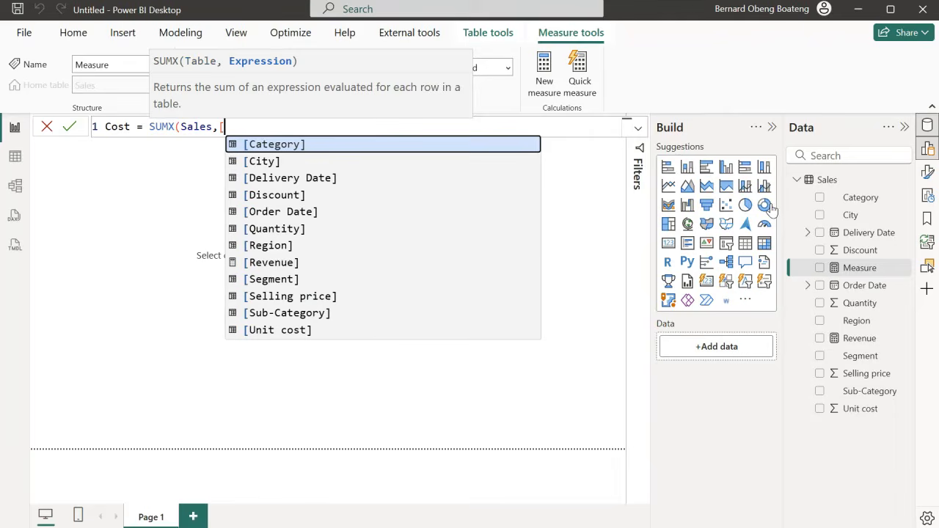
pyautogui.write('q')
pyautogui.press('Tab')
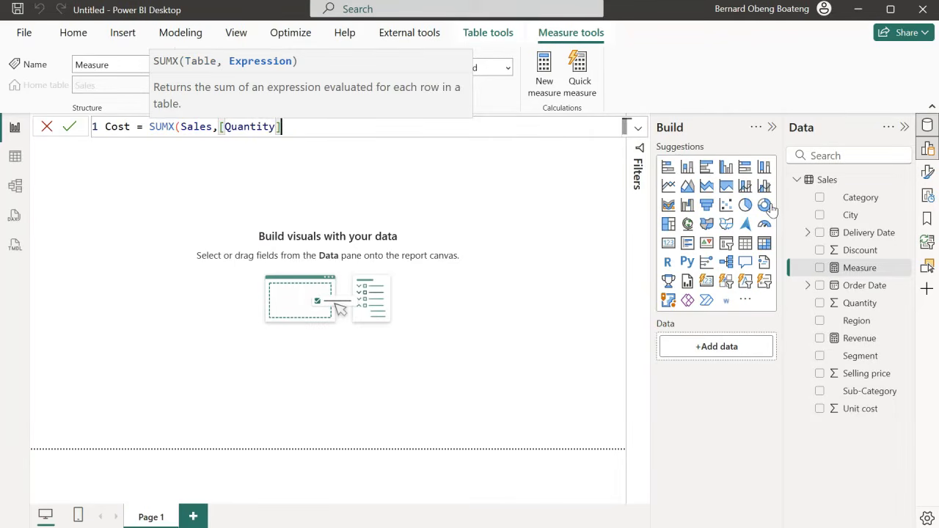
pyautogui.write('* [u')
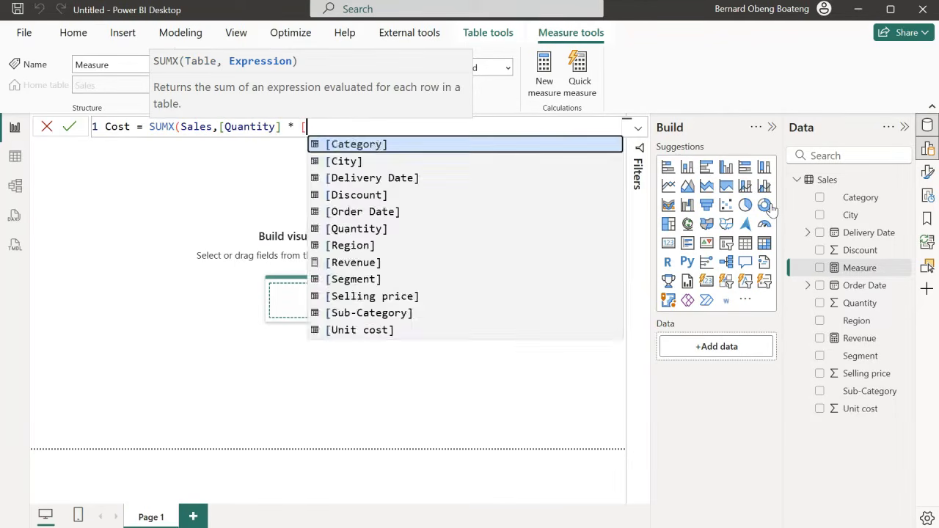
pyautogui.press('Tab')
pyautogui.write(')')
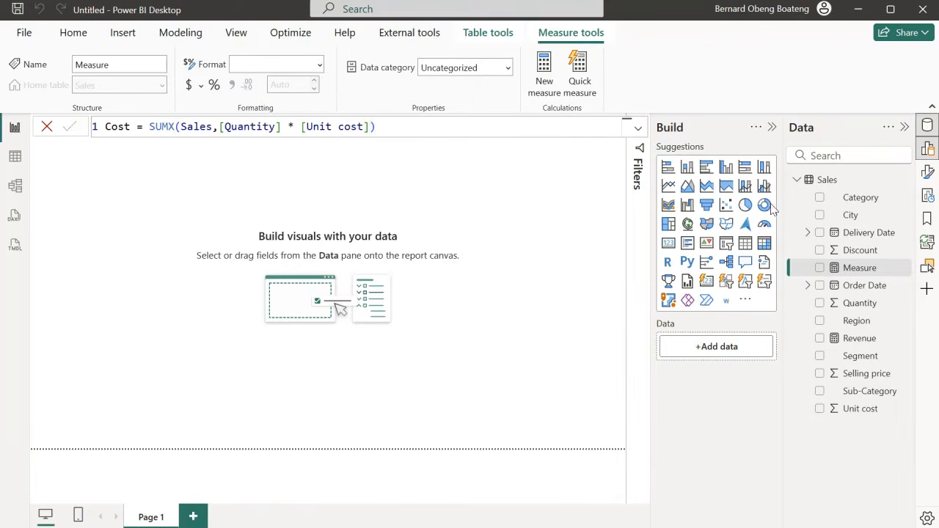
pyautogui.press('Return')
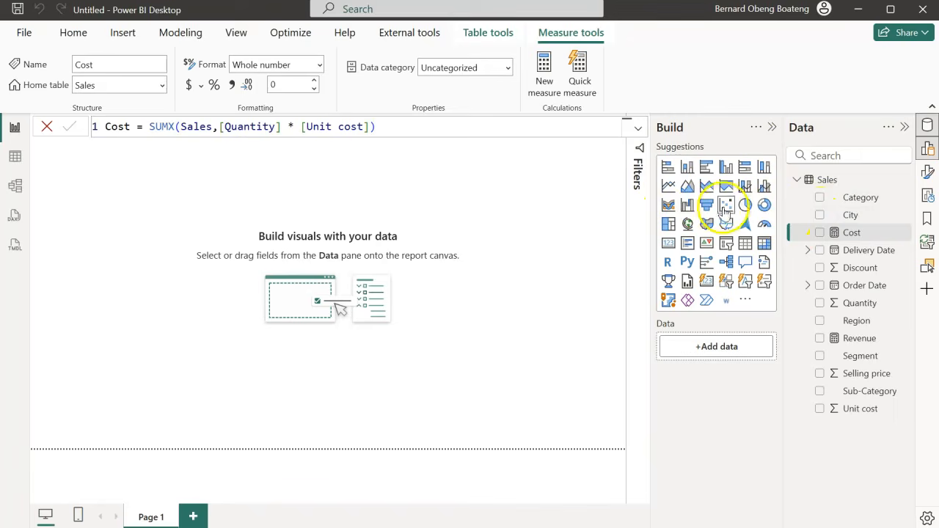
# - Add another measure to the Sales table: Profit = [Revenue] - [Cost]
pyautogui.rightClick(826, 180)
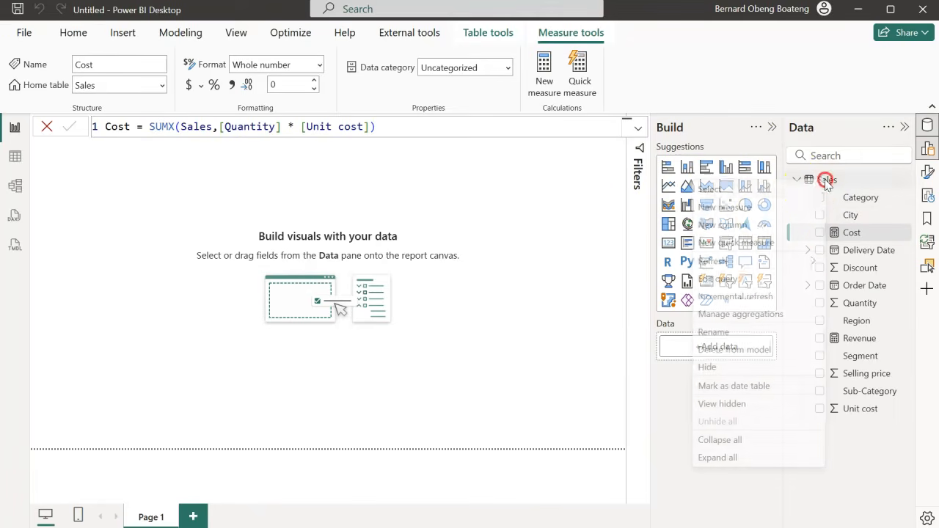
pyautogui.click(756, 207)
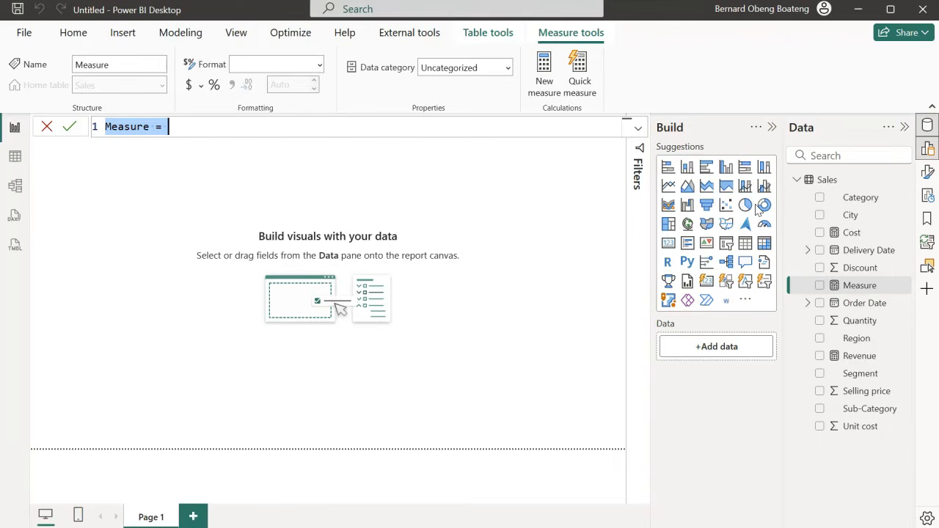
pyautogui.write('Profit')
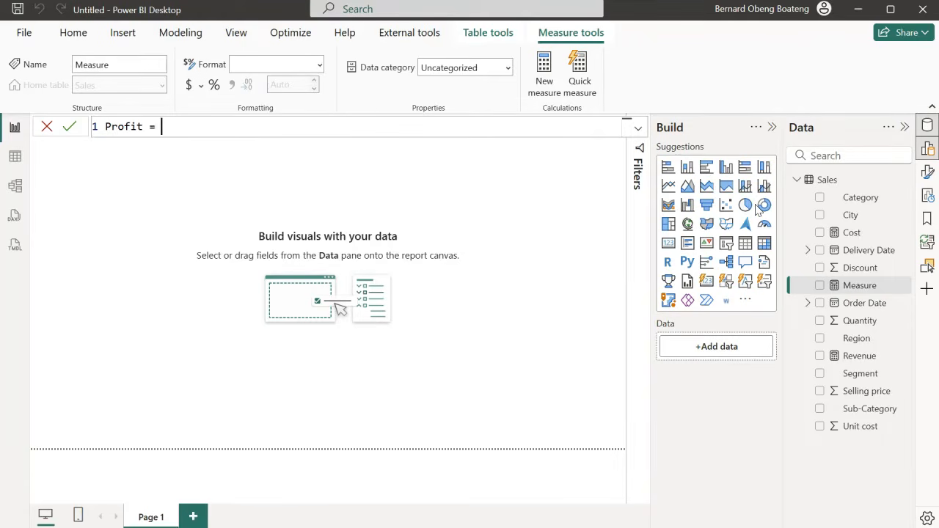
pyautogui.write('[')
pyautogui.press('Down')
pyautogui.press('Tab')
pyautogui.write('=')
pyautogui.write('[c')
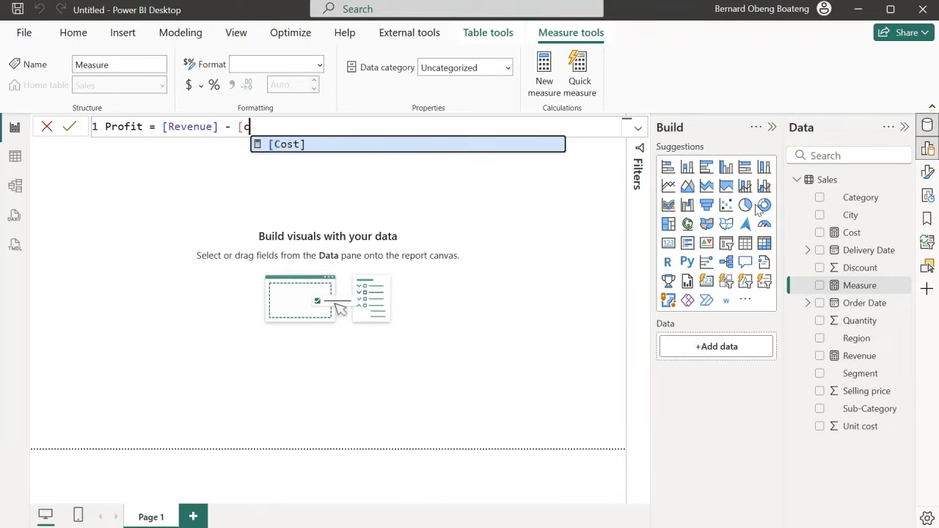
pyautogui.press('Tab')
pyautogui.press('Return')
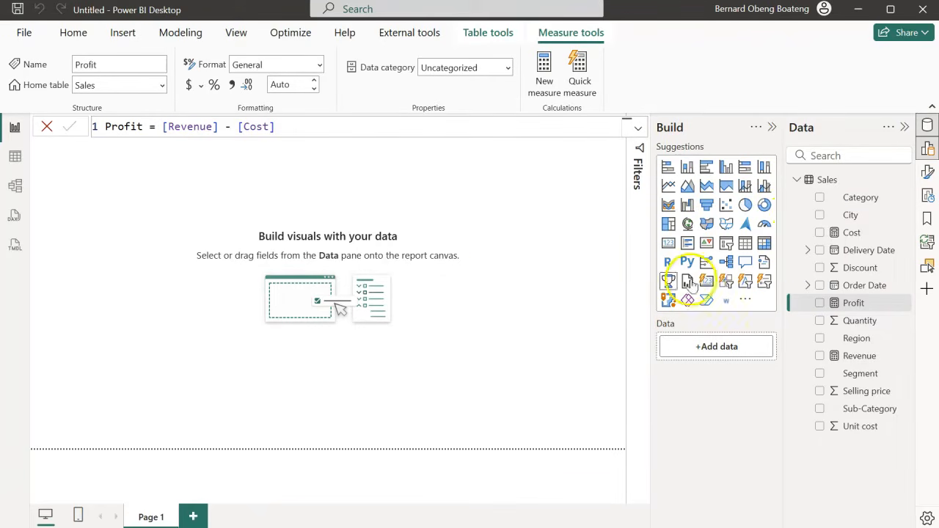
# - Insert a Card (new) visual on the report page and move it away from the page's corner
pyautogui.click(292, 187)
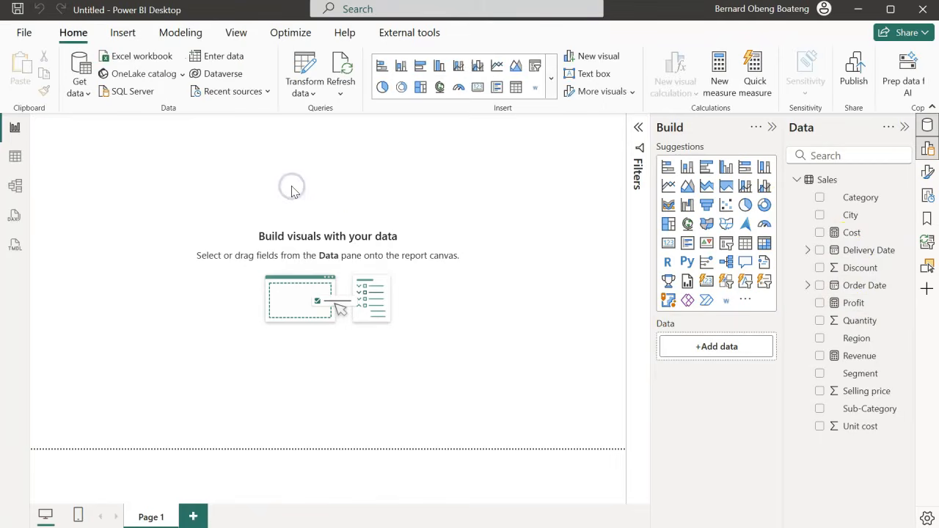
pyautogui.click(551, 78)
pyautogui.scroll(-3, 430, 230)
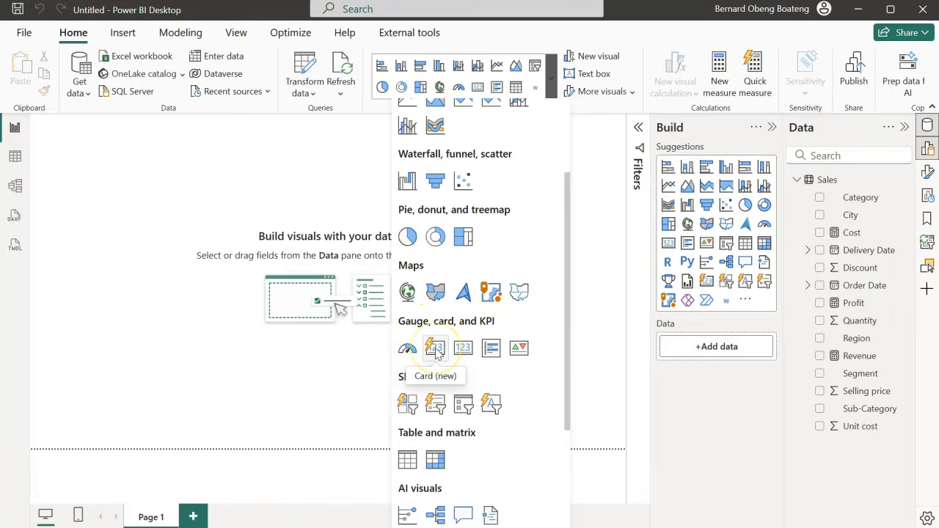
pyautogui.click(435, 348)
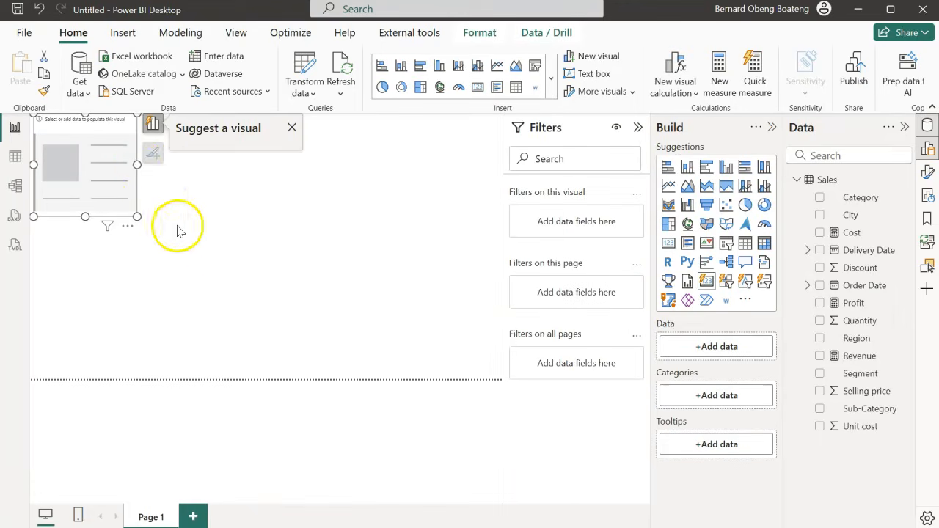
pyautogui.moveTo(107, 135); pyautogui.dragTo(229, 141)
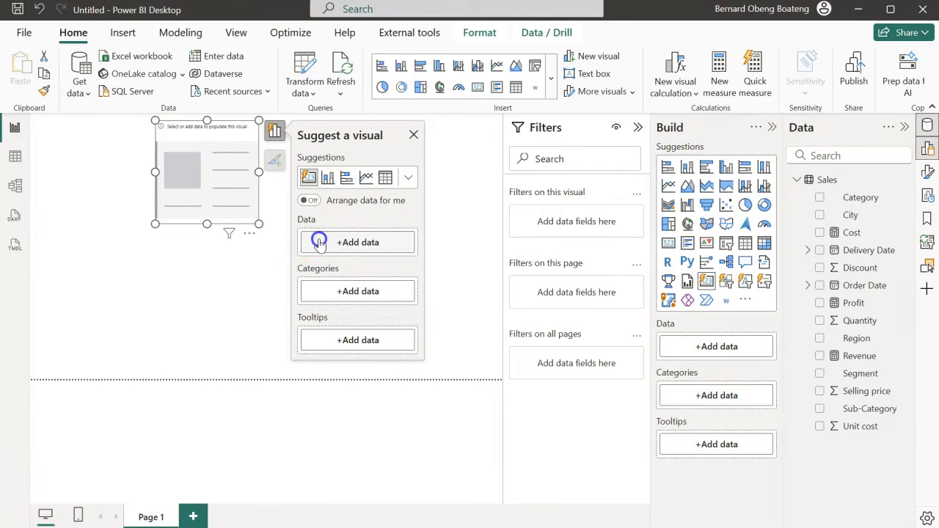
# - Add the Revenue, Cost and Profit measures, in that order, to the card visual's data
pyautogui.click(319, 243)
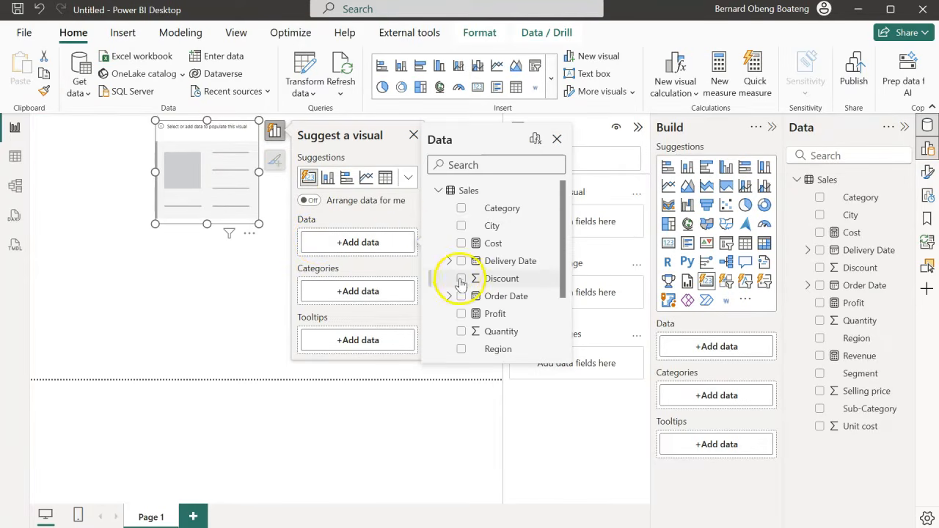
pyautogui.scroll(-2, 474, 317)
pyautogui.click(461, 329)
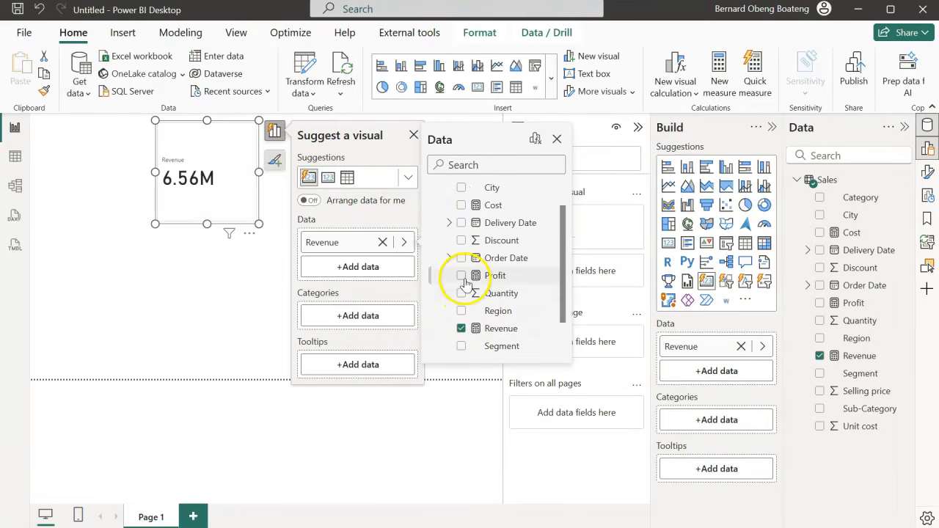
pyautogui.click(460, 205)
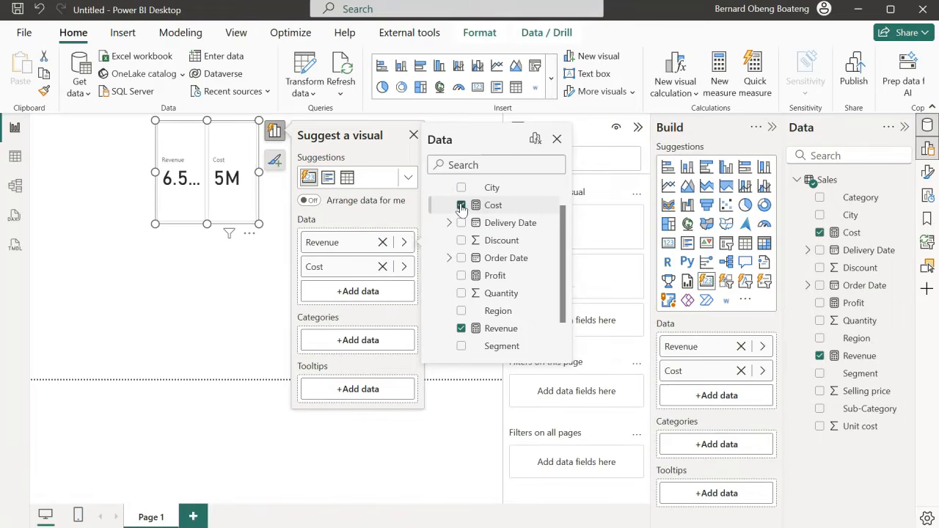
pyautogui.click(461, 276)
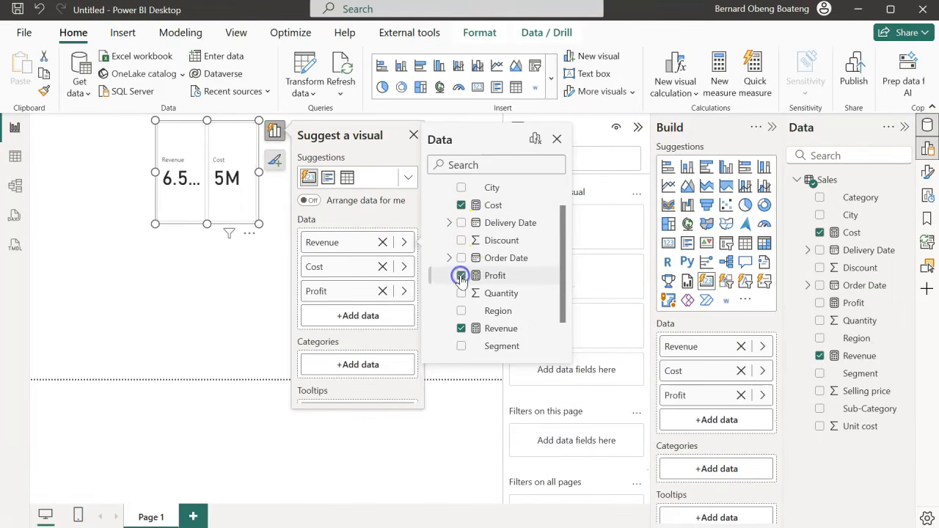
# - Collapse the filters, widen the card visual to show all three values in full, and centre it near the page's upper edge
pyautogui.click(160, 180)
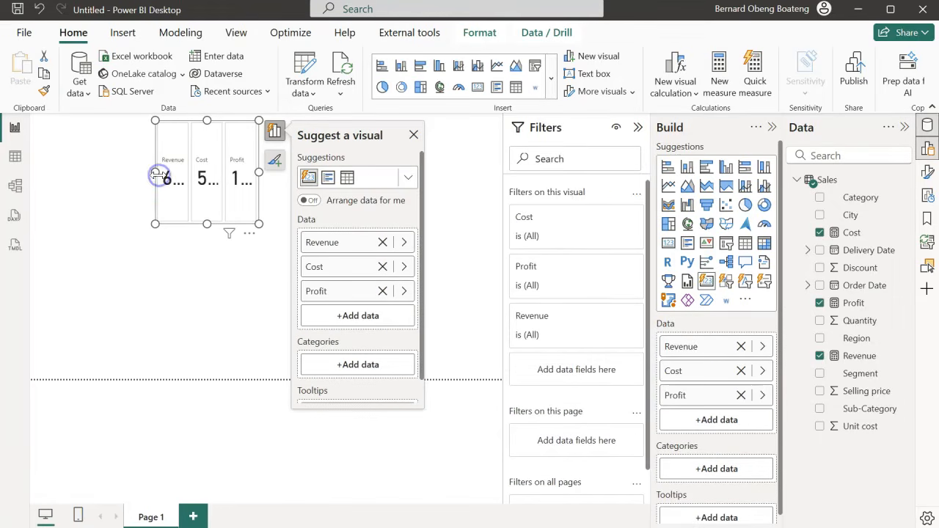
pyautogui.click(638, 129)
pyautogui.moveTo(318, 189); pyautogui.dragTo(551, 214)
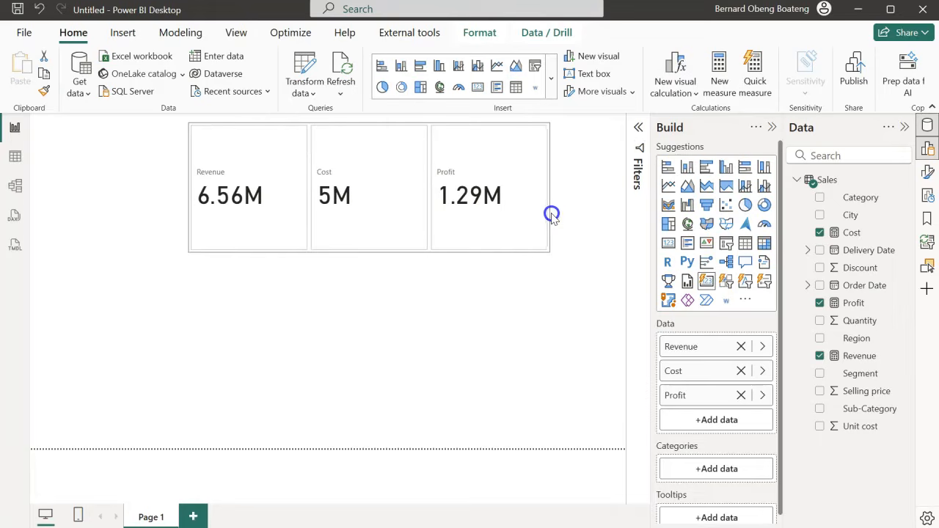
pyautogui.moveTo(373, 122); pyautogui.dragTo(350, 136)
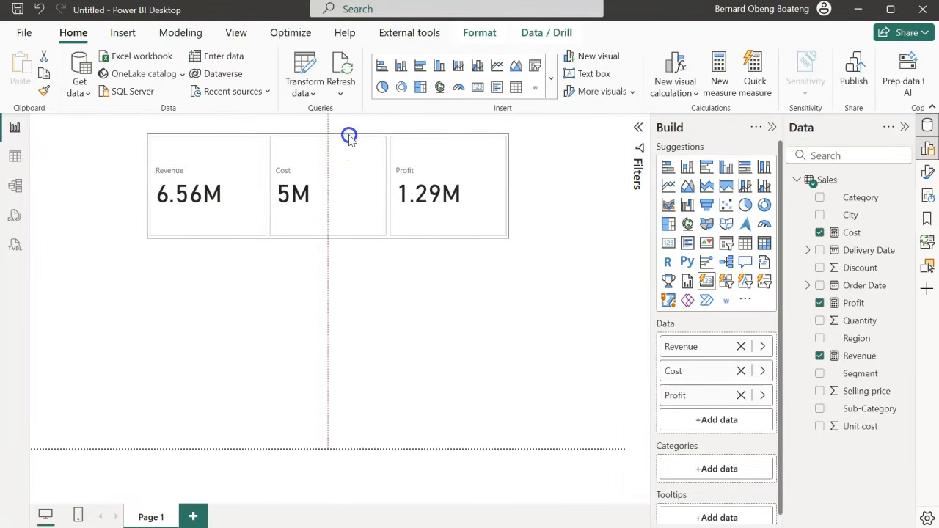
pyautogui.click(333, 233)
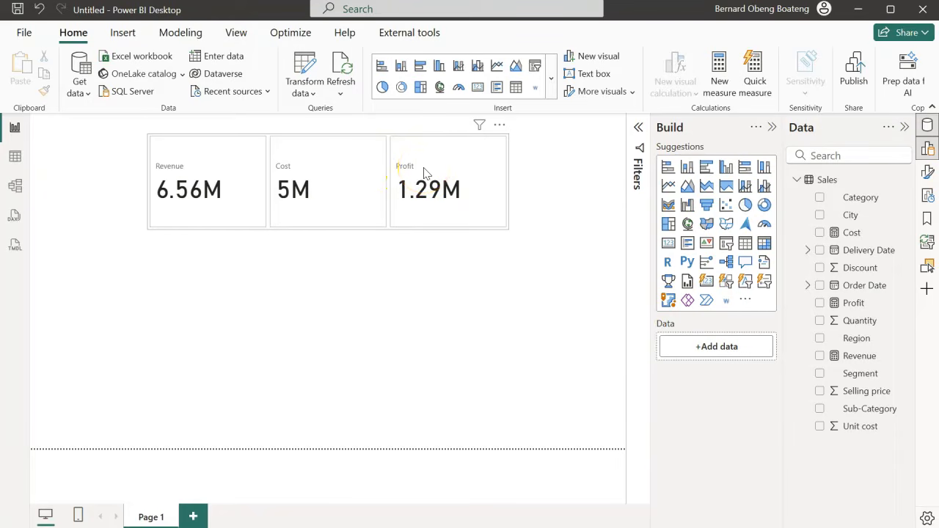
pyautogui.click(267, 312)
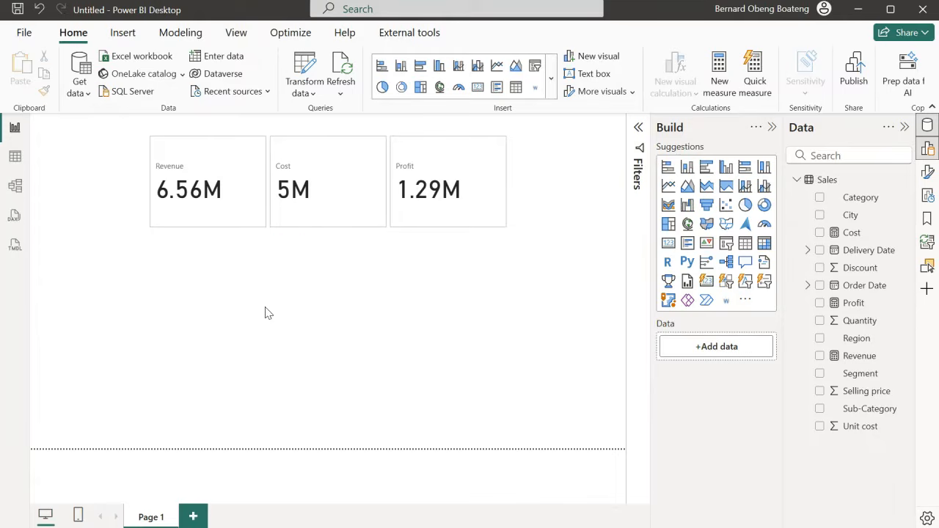
# - Insert a clustered column chart below the cards and widen it to match the card visual's width
pyautogui.click(439, 68)
pyautogui.click(315, 304)
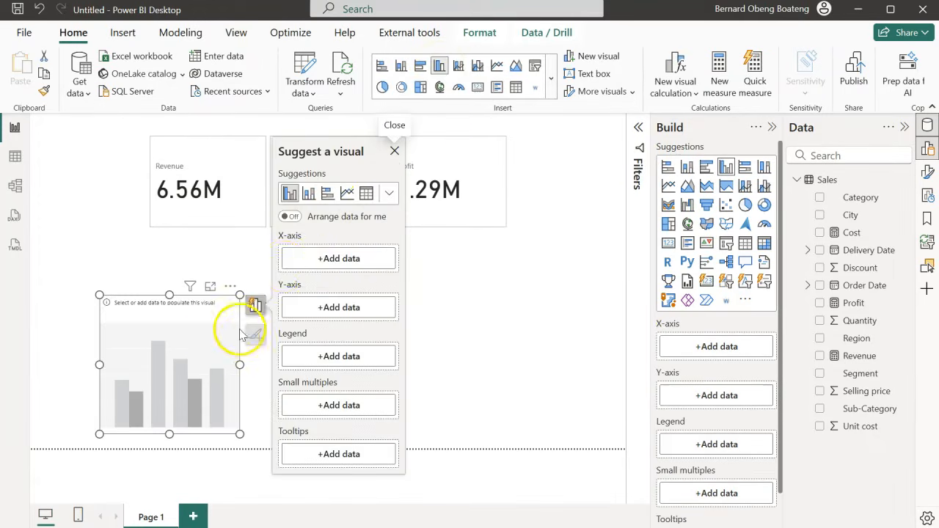
pyautogui.click(396, 153)
pyautogui.moveTo(434, 375); pyautogui.dragTo(510, 373)
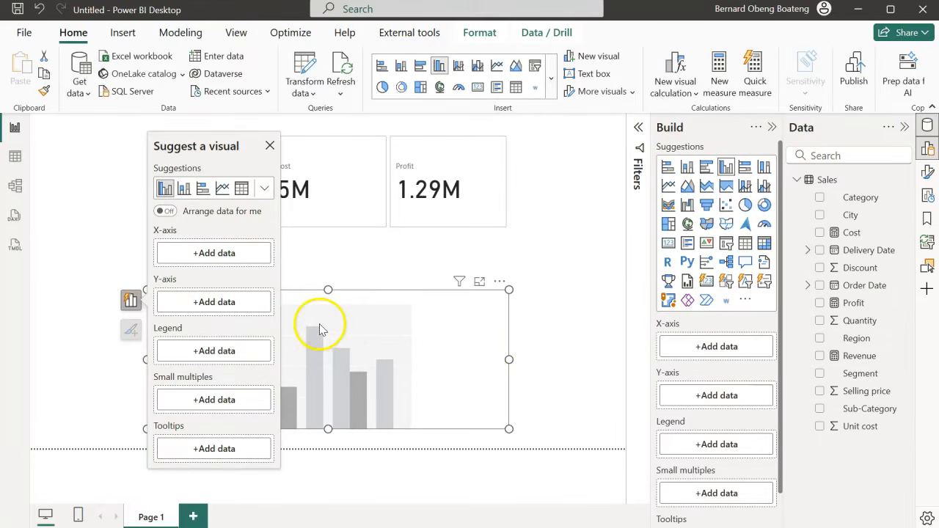
# - Put Region on the column chart's X-axis and Profit on its Y-axis, then deselect the chart
pyautogui.click(254, 253)
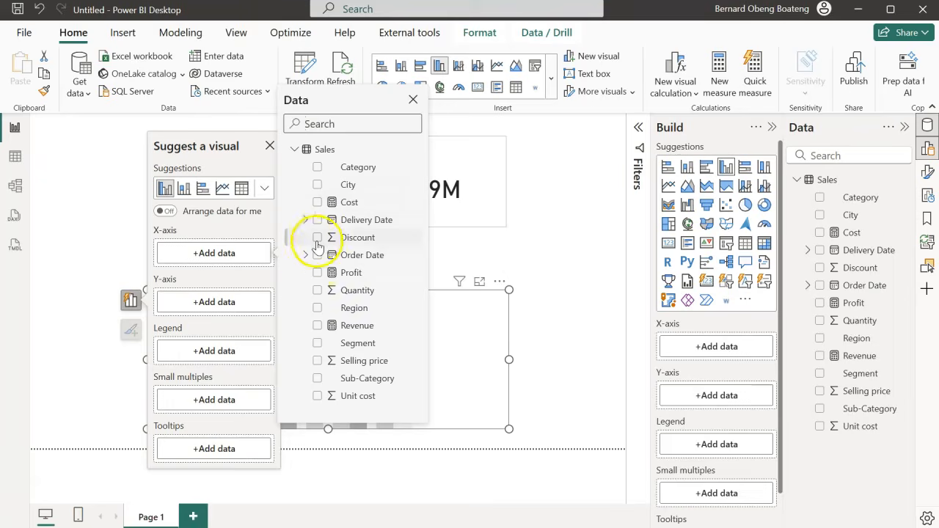
pyautogui.click(317, 307)
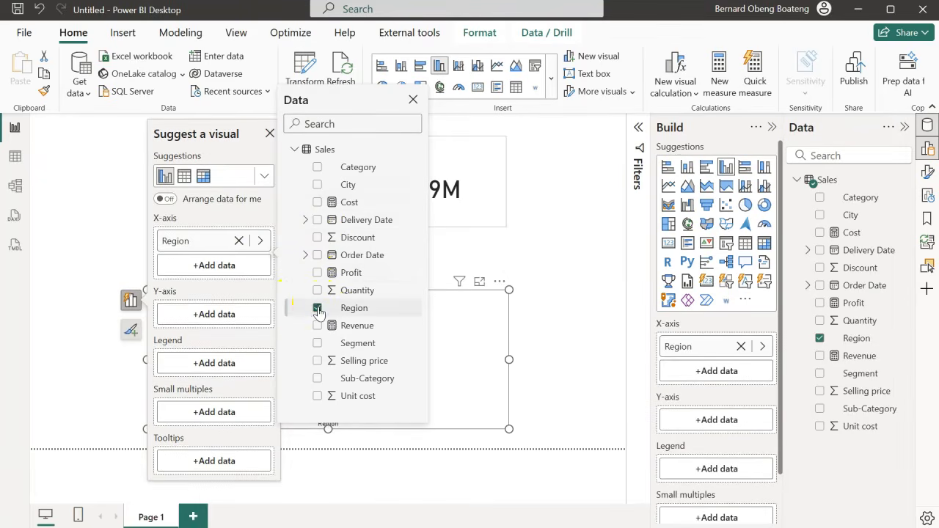
pyautogui.click(254, 317)
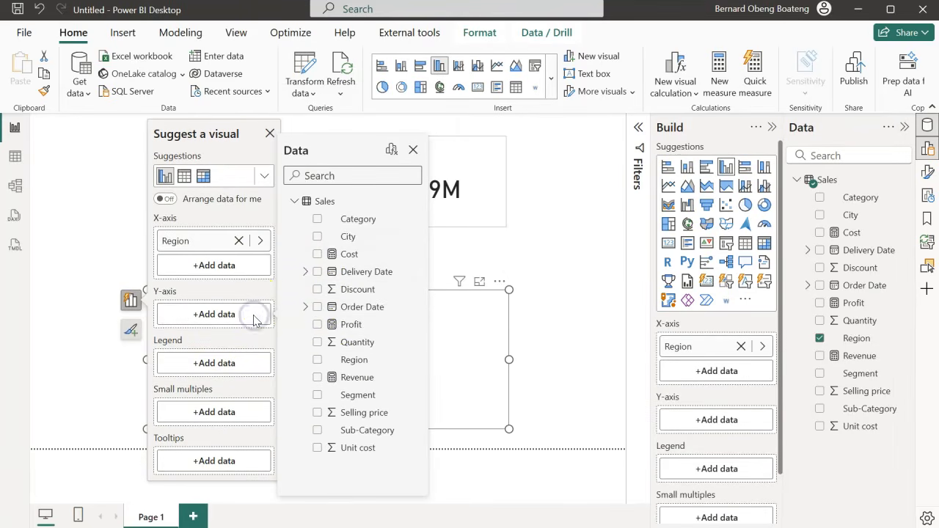
pyautogui.click(317, 324)
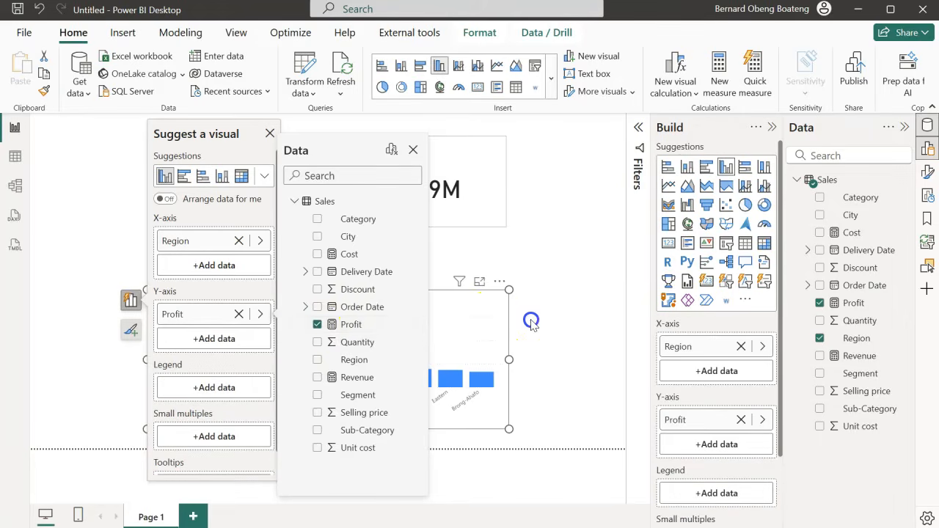
pyautogui.click(532, 320)
pyautogui.click(532, 320)
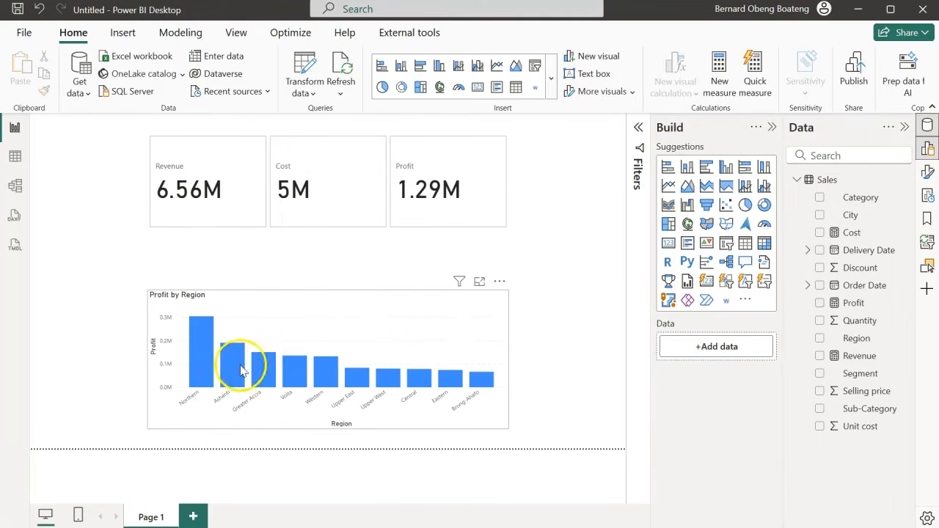
# - Widen the column chart and the card visual further across the page so their outer edges align, and deselect them
pyautogui.click(507, 361)
pyautogui.moveTo(506, 359); pyautogui.dragTo(554, 360)
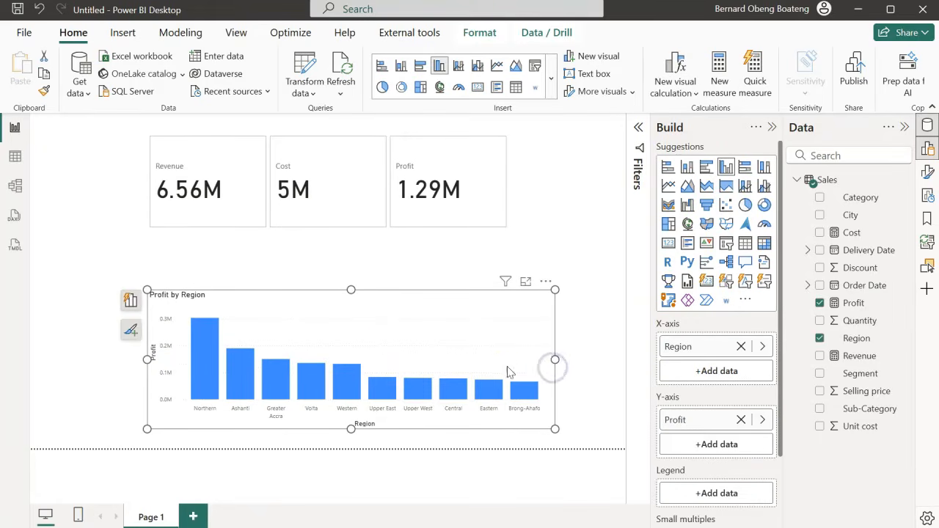
pyautogui.click(503, 133)
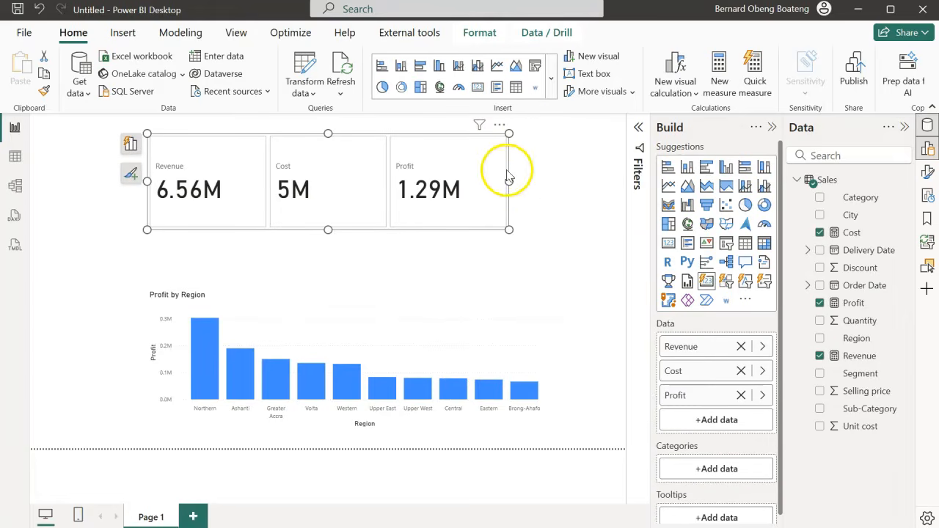
pyautogui.moveTo(509, 182); pyautogui.dragTo(556, 183)
pyautogui.click(369, 268)
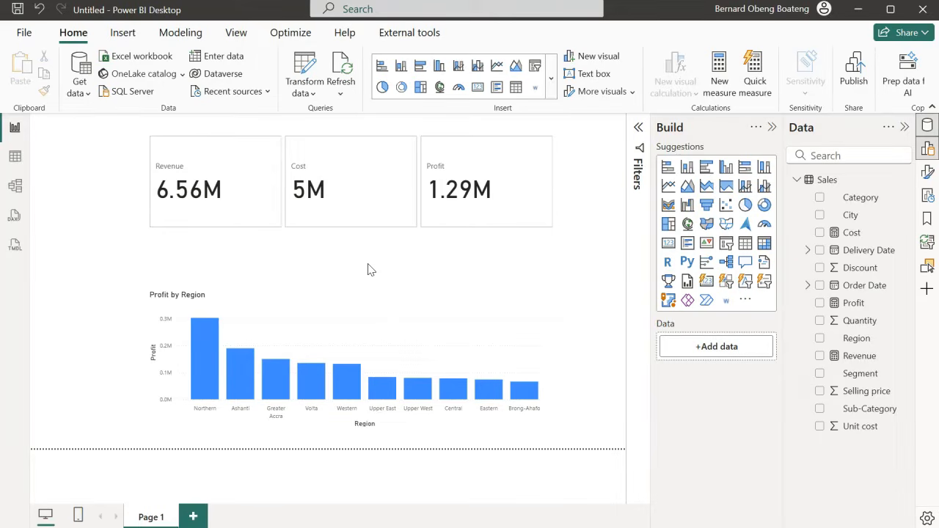
pyautogui.click(268, 181)
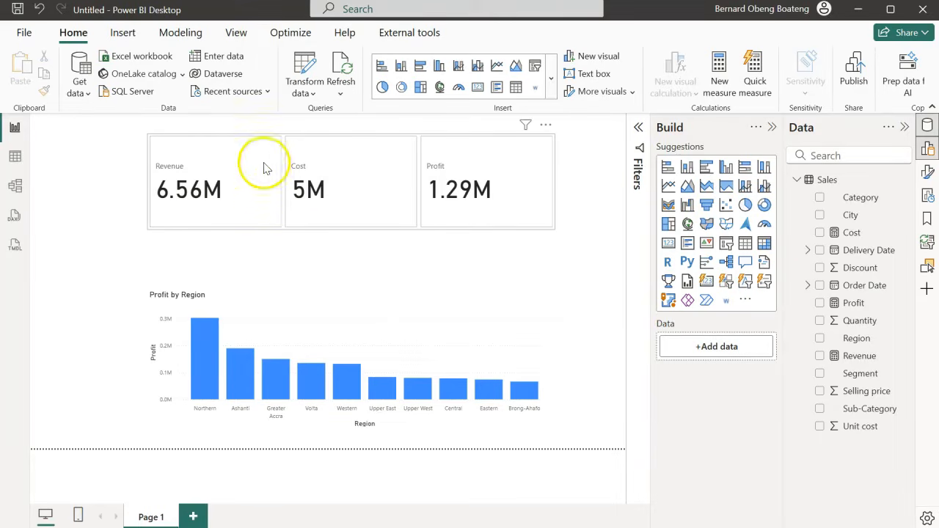
# - Start a new numeric range parameter and name it Discount
pyautogui.click(189, 33)
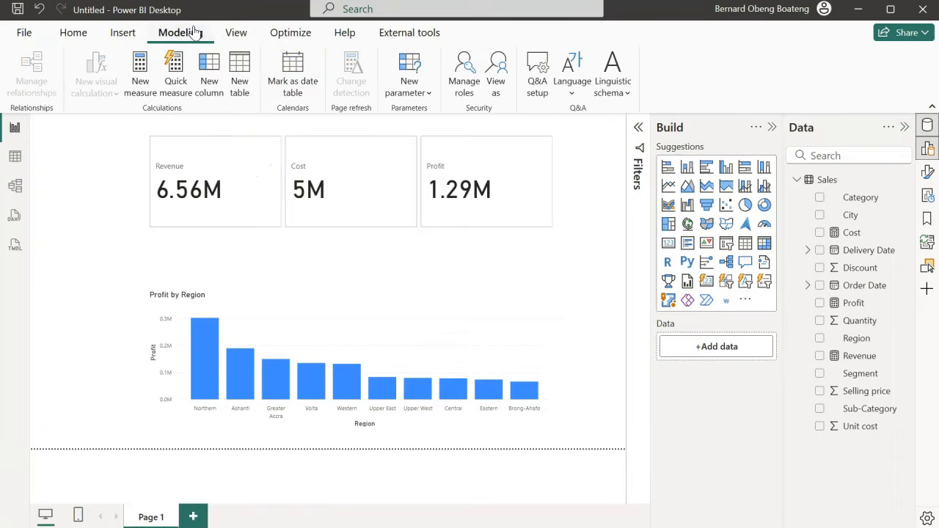
pyautogui.click(424, 94)
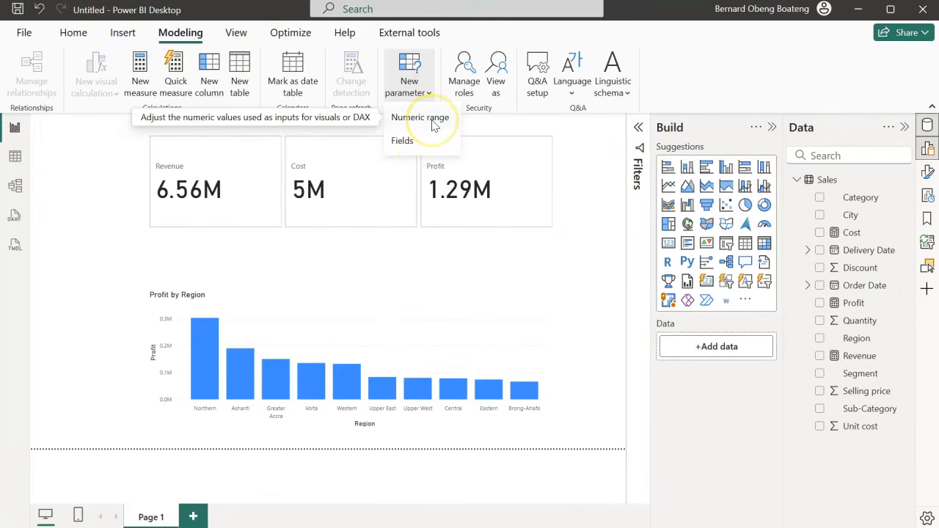
pyautogui.click(432, 121)
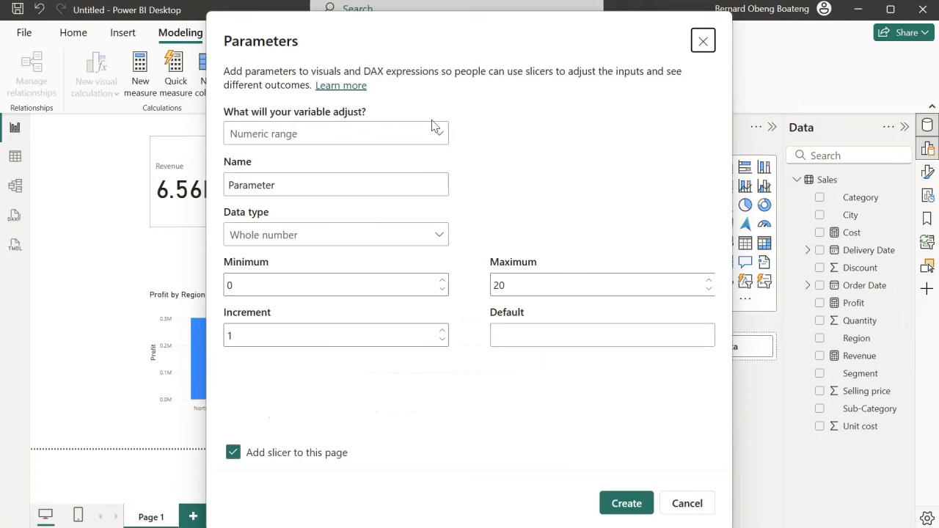
pyautogui.click(394, 185)
pyautogui.press('BackSpace')
pyautogui.press('BackSpace')
pyautogui.press('BackSpace')
pyautogui.press('BackSpace')
pyautogui.press('BackSpace')
pyautogui.press('BackSpace')
pyautogui.press('BackSpace')
pyautogui.press('BackSpace')
pyautogui.press('BackSpace')
pyautogui.write('Discount')
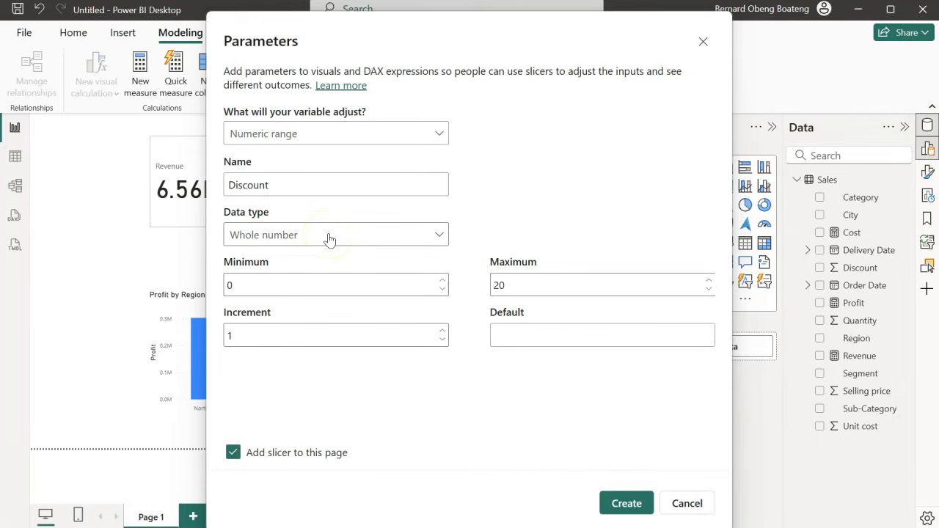
# - Set the Discount parameter's data type to Decimal number, with a minimum of 0 and a maximum of 1
pyautogui.click(329, 235)
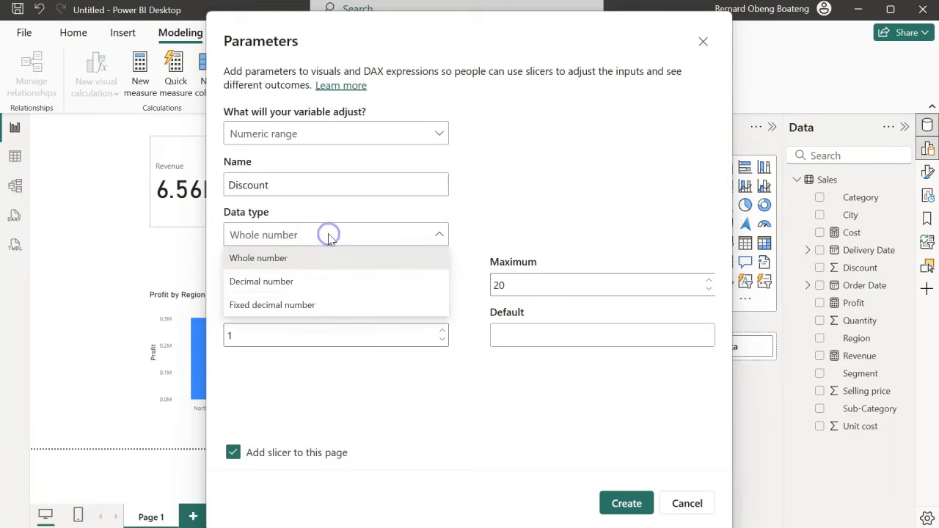
pyautogui.click(311, 279)
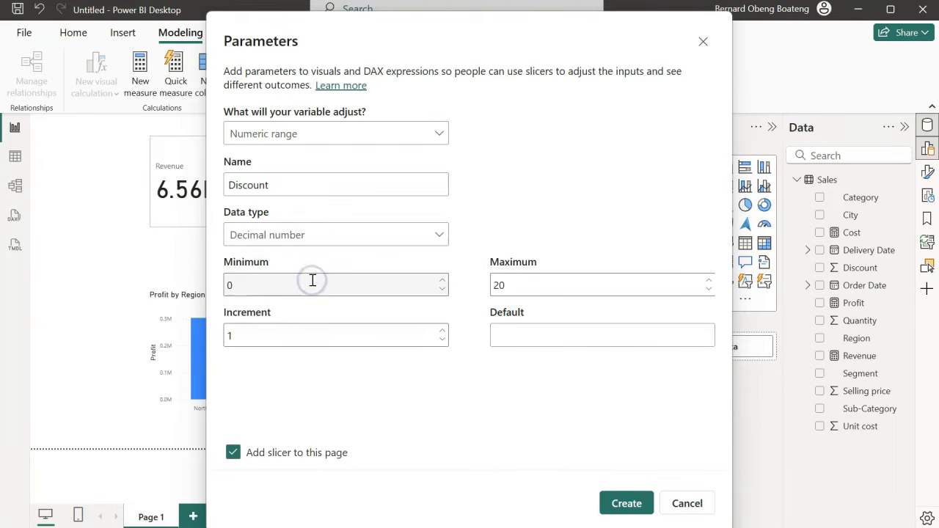
pyautogui.click(243, 289)
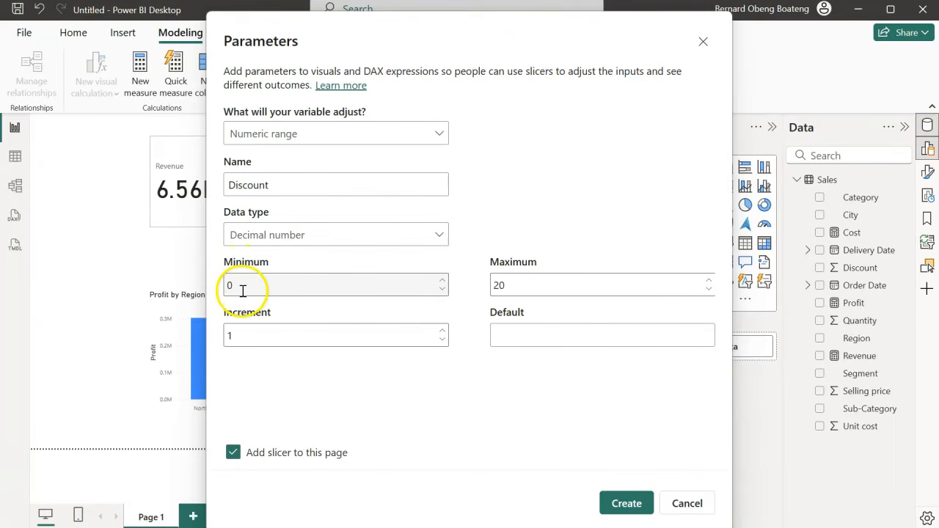
pyautogui.click(511, 285)
pyautogui.press('BackSpace')
pyautogui.press('BackSpace')
pyautogui.write('1')
pyautogui.click(289, 280)
pyautogui.click(577, 283)
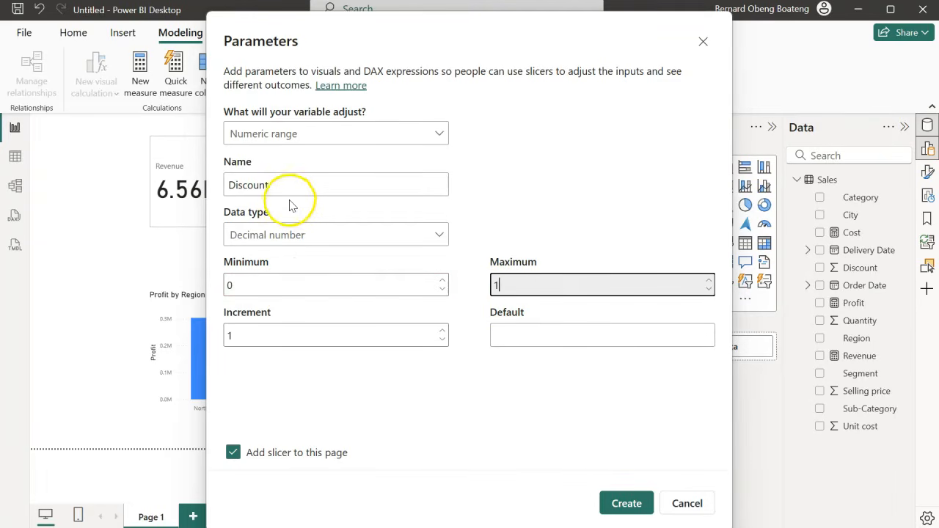
# - Set the parameter's increment to 0.05 and default to 0, and create it with a slicer on this page
pyautogui.click(316, 336)
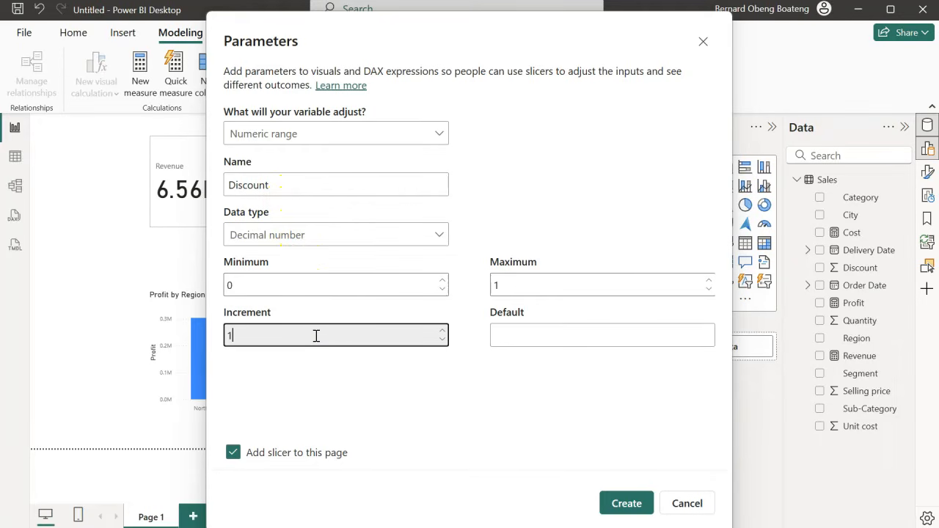
pyautogui.press('BackSpace')
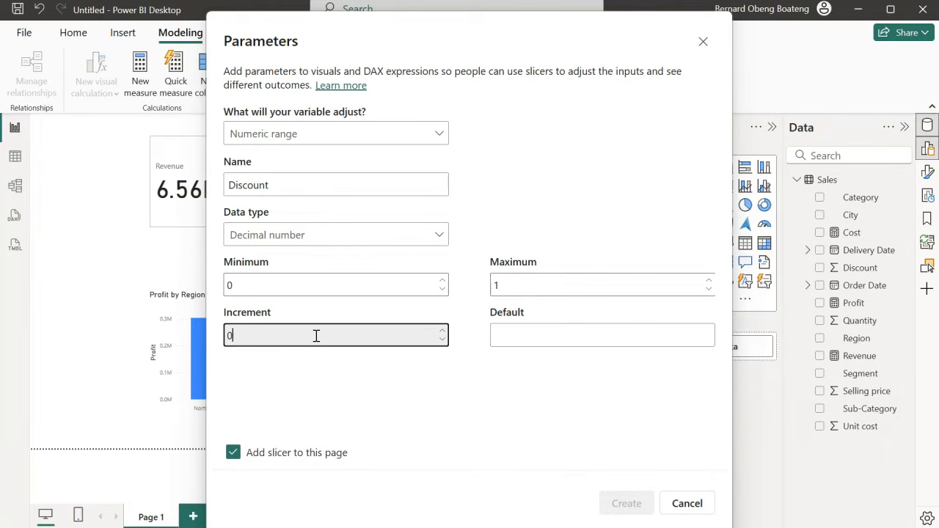
pyautogui.write('0.05')
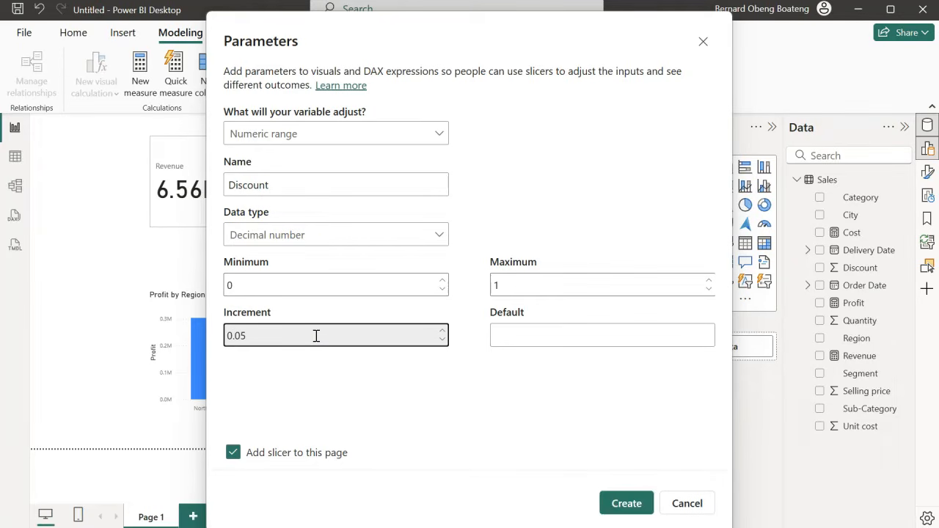
pyautogui.click(234, 338)
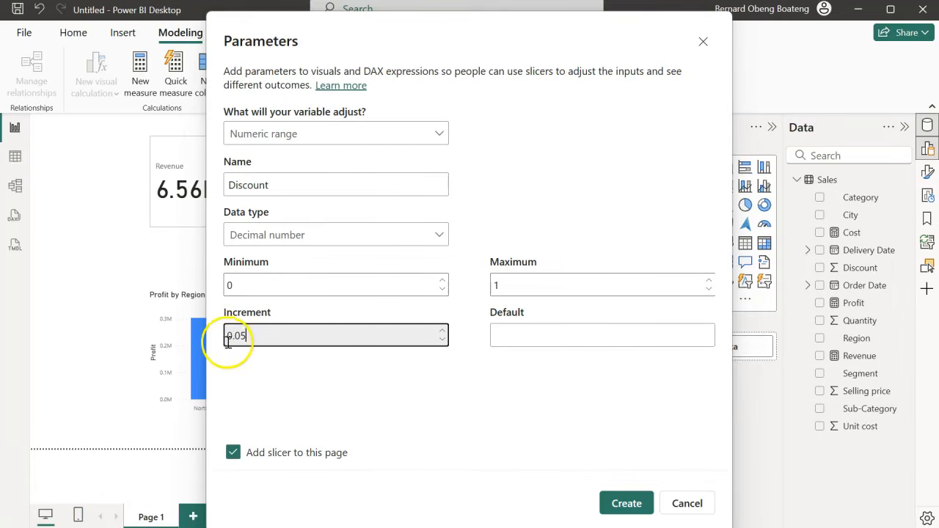
pyautogui.click(329, 331)
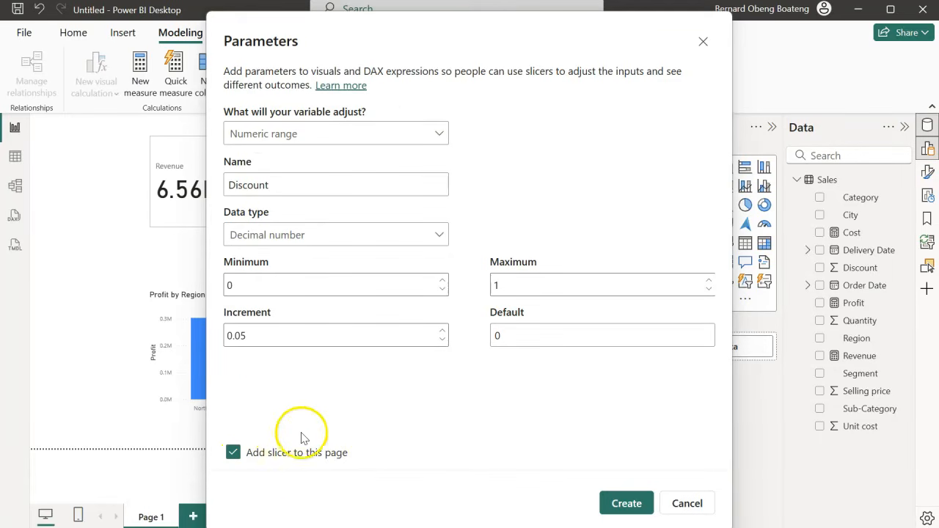
pyautogui.click(620, 503)
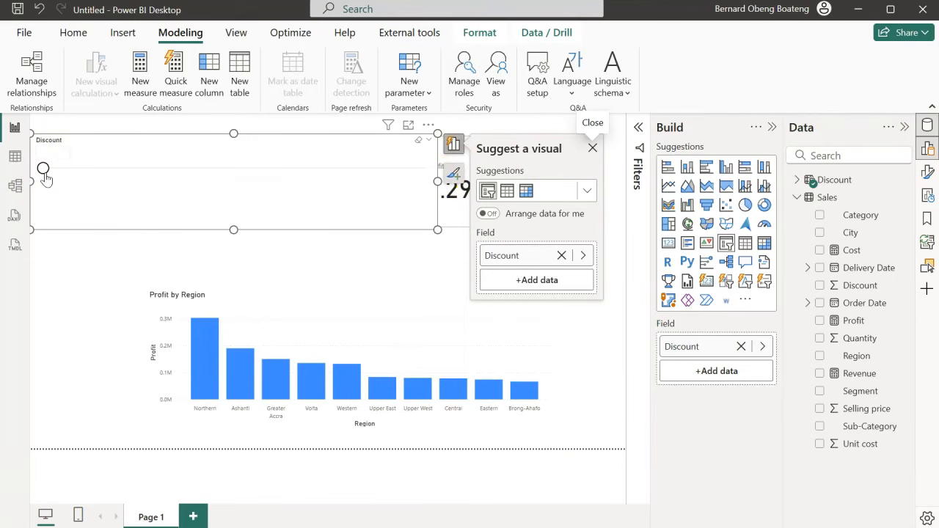
# - Set the Discount slicer to 0.30 and narrow it to fit beside the Revenue card without overlapping
pyautogui.moveTo(45, 177)
pyautogui.mouseDown()
pyautogui.moveTo(136, 182)
pyautogui.moveTo(49, 154)
pyautogui.moveTo(80, 168)
pyautogui.moveTo(67, 176)
pyautogui.moveTo(125, 181)
pyautogui.moveTo(125, 168)
pyautogui.moveTo(44, 151)
pyautogui.moveTo(242, 184)
pyautogui.moveTo(173, 184)
pyautogui.mouseUp()
pyautogui.moveTo(433, 185); pyautogui.dragTo(145, 190)
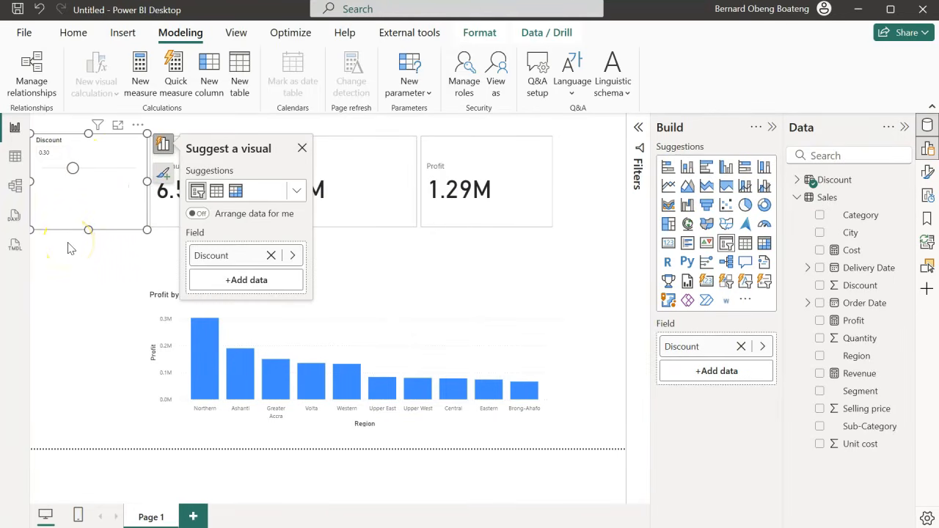
pyautogui.click(68, 248)
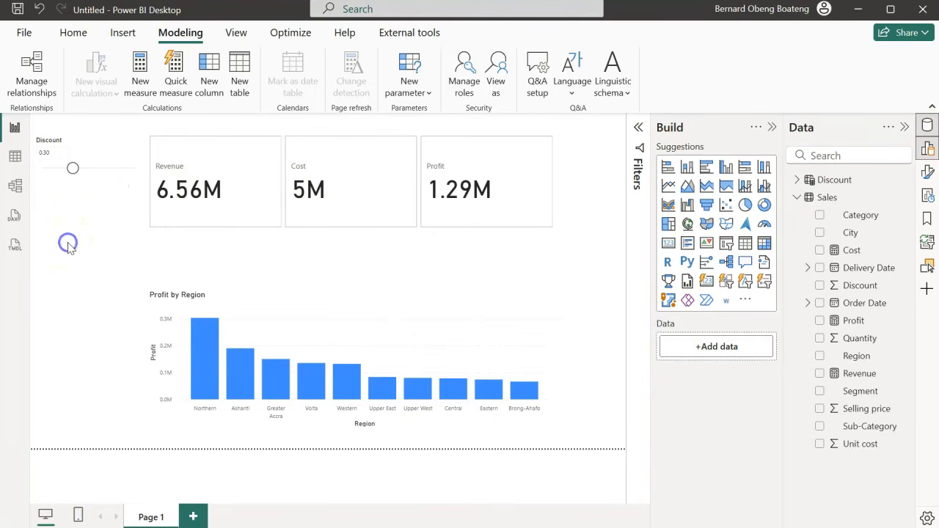
# - Collapse the Sales table, expand the Discount table and examine the DAX formulas of its Discount column and Discount Value measure
pyautogui.click(95, 147)
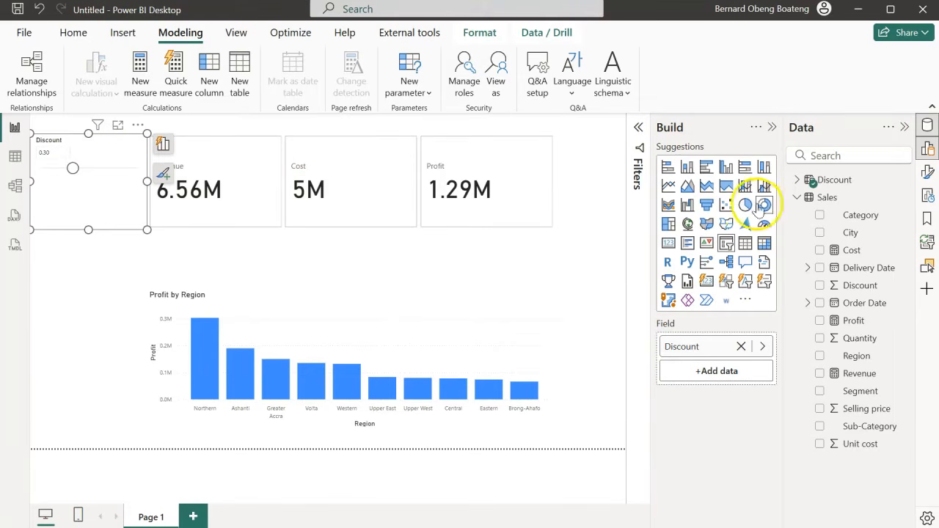
pyautogui.click(800, 198)
pyautogui.click(799, 182)
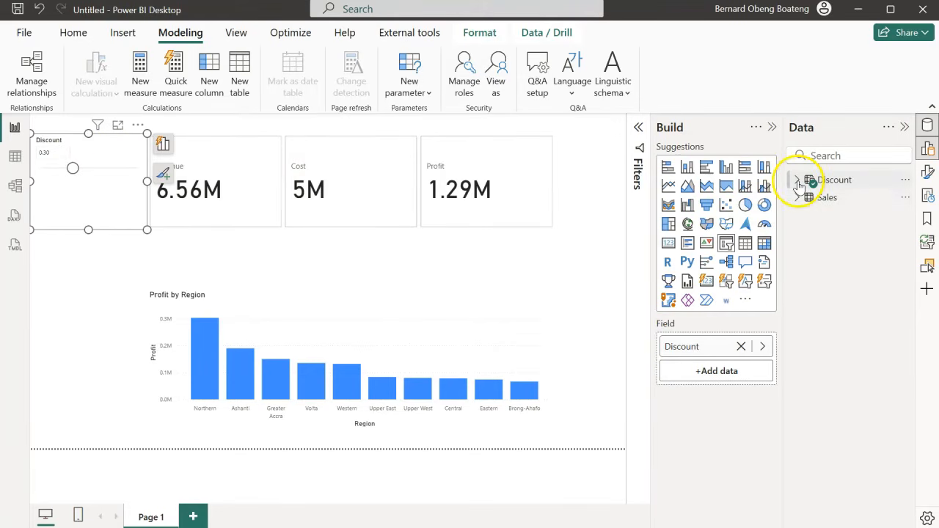
pyautogui.click(798, 182)
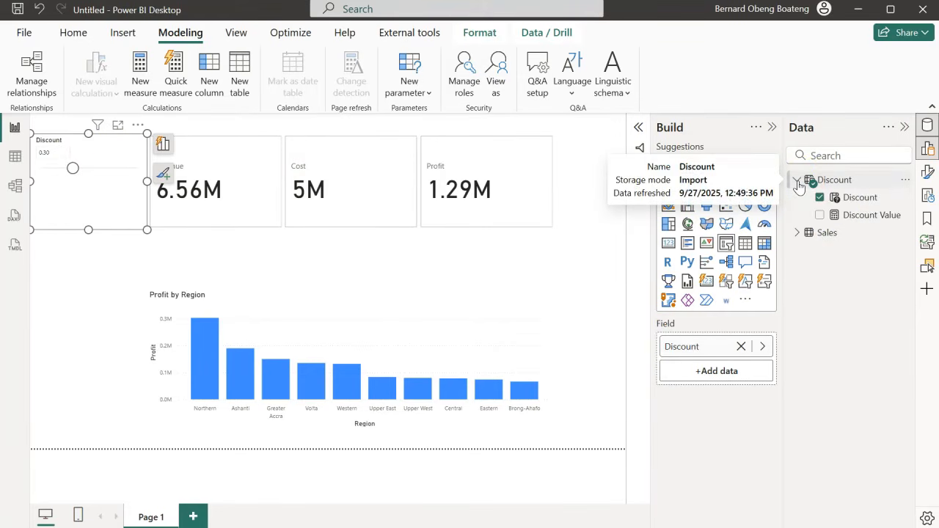
pyautogui.click(860, 199)
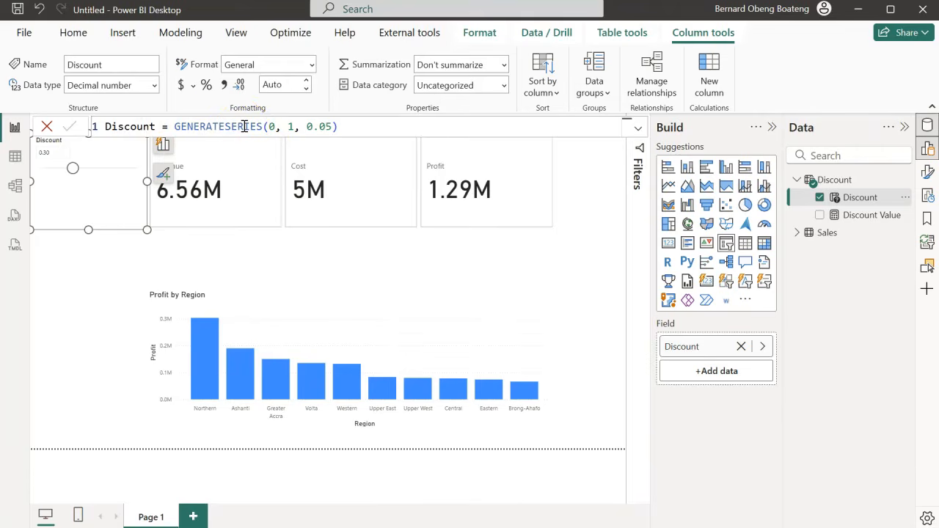
pyautogui.click(271, 127)
pyautogui.click(289, 127)
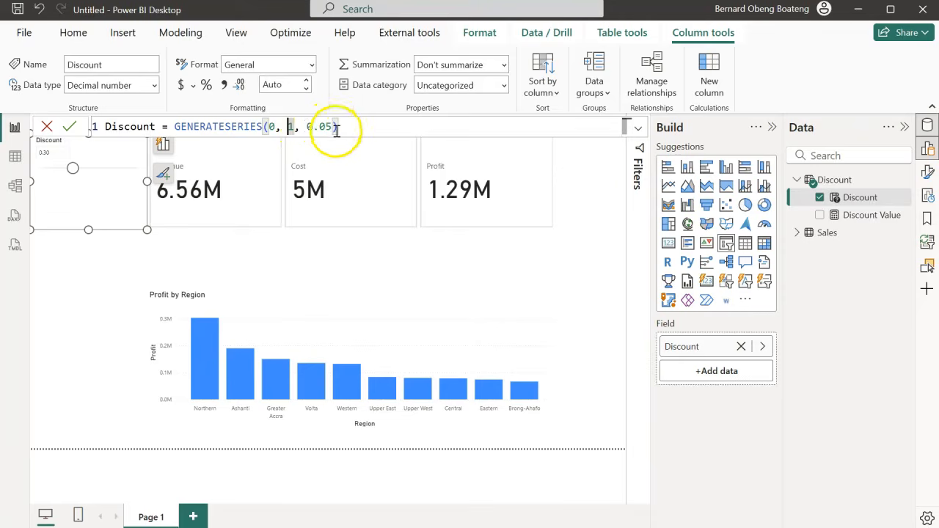
pyautogui.click(309, 126)
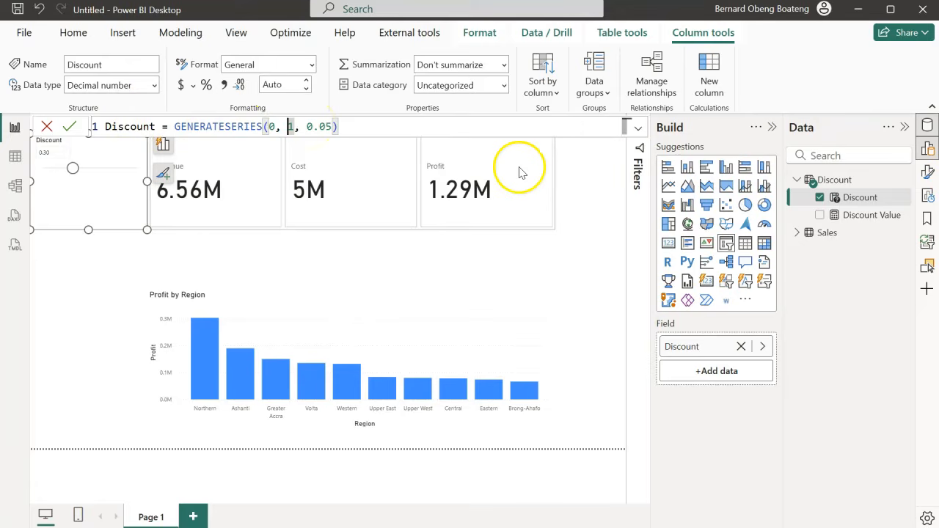
pyautogui.click(859, 217)
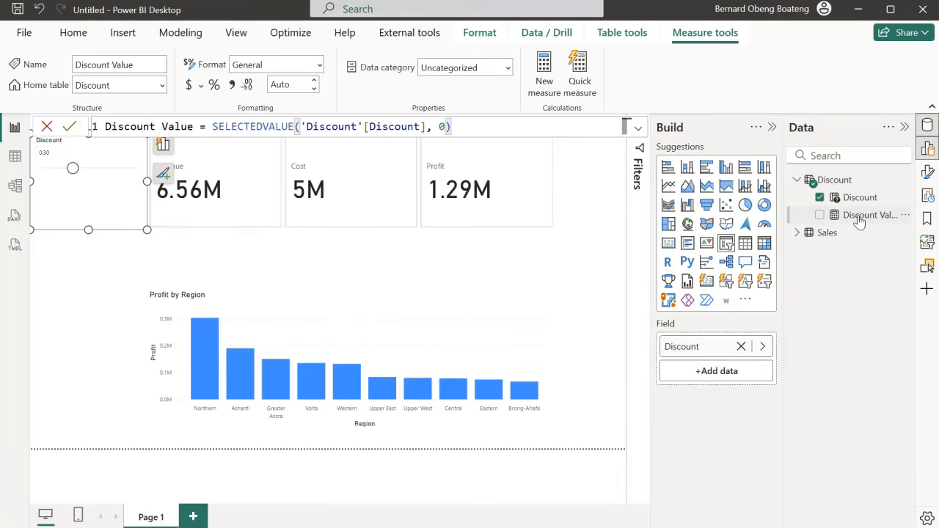
# - Place the Discount Value measure as a card below the Discount slicer and set the slicer to 0.40
pyautogui.click(93, 291)
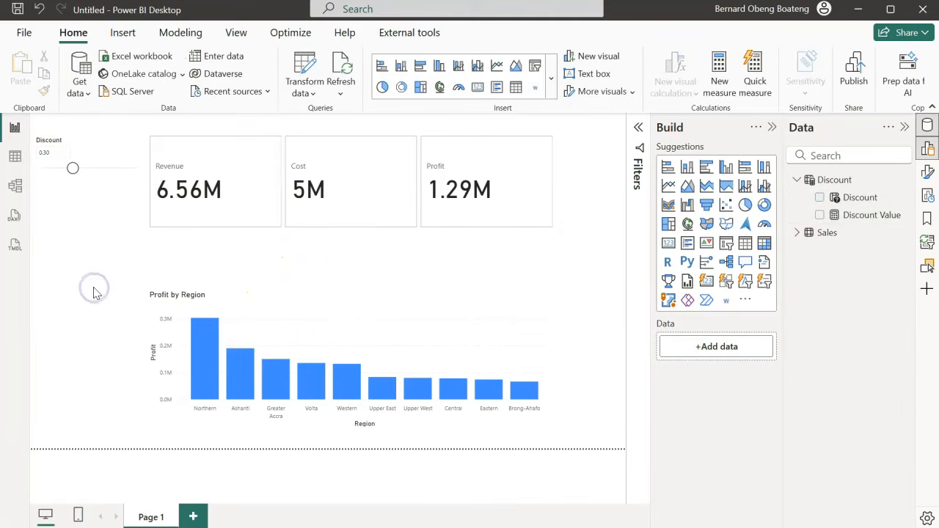
pyautogui.moveTo(861, 220); pyautogui.dragTo(69, 289)
pyautogui.moveTo(73, 169)
pyautogui.mouseDown()
pyautogui.moveTo(59, 171)
pyautogui.moveTo(88, 175)
pyautogui.mouseUp()
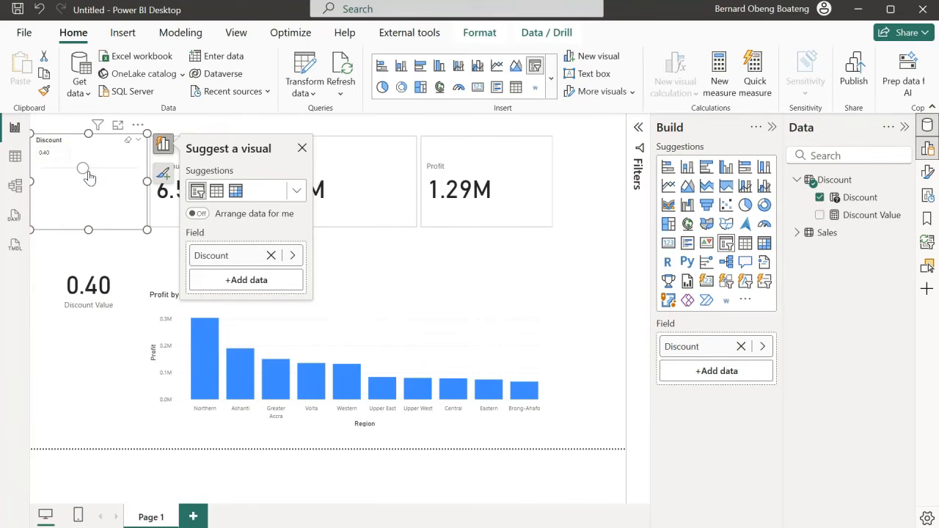
# - Format the Discount Value measure as a percentage and delete its card from the page
pyautogui.click(114, 275)
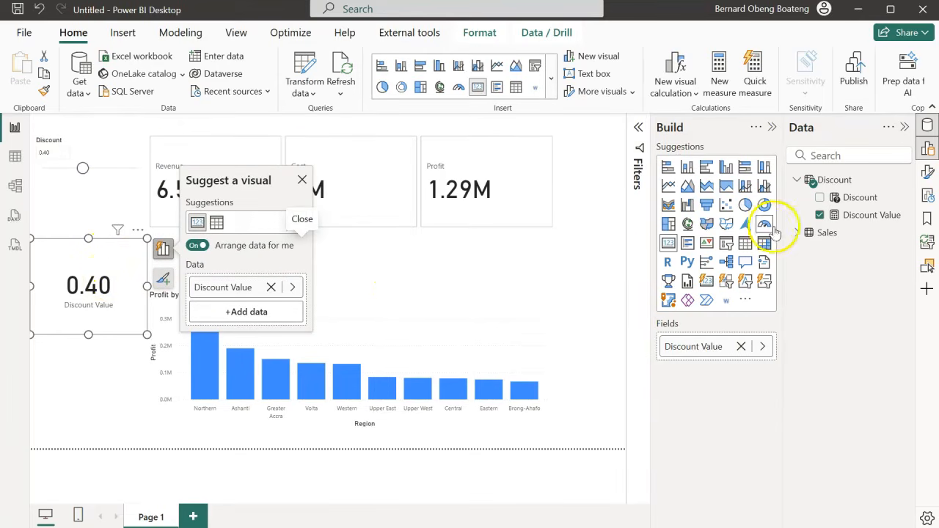
pyautogui.click(866, 215)
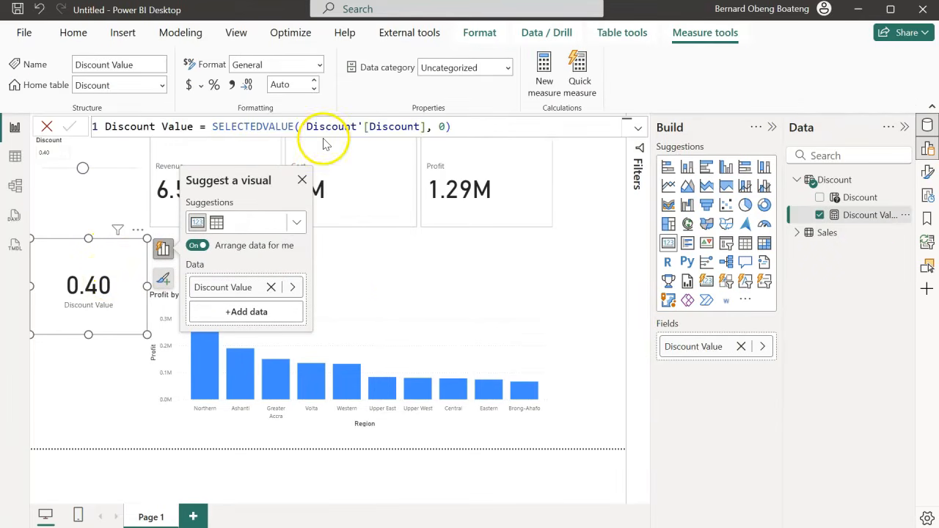
pyautogui.click(215, 86)
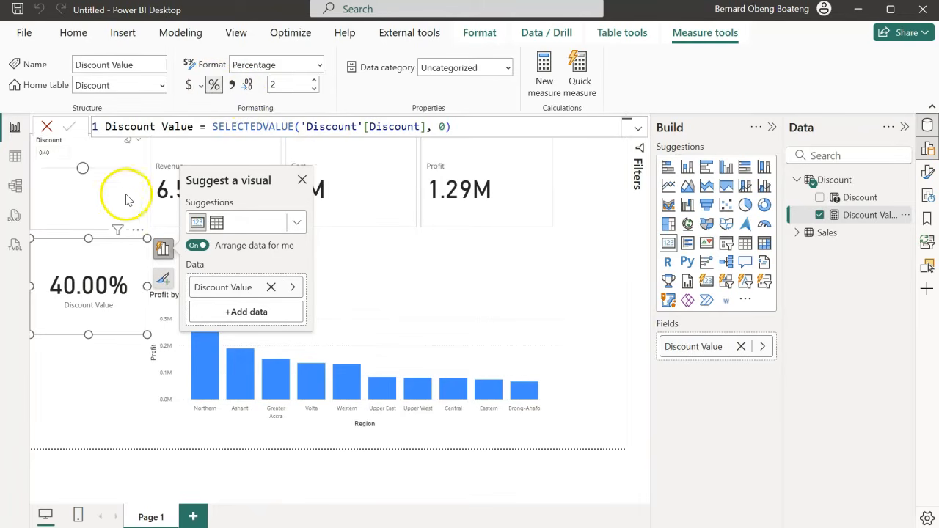
pyautogui.click(84, 257)
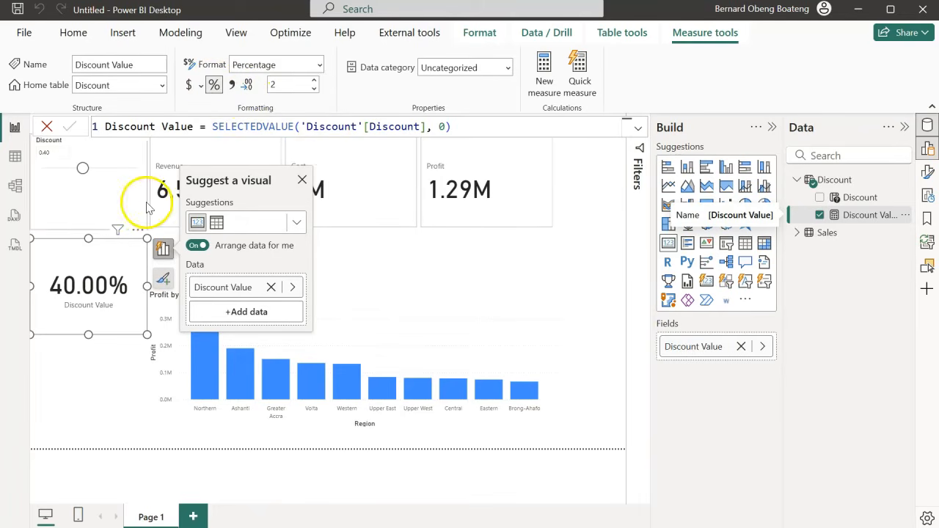
pyautogui.click(91, 320)
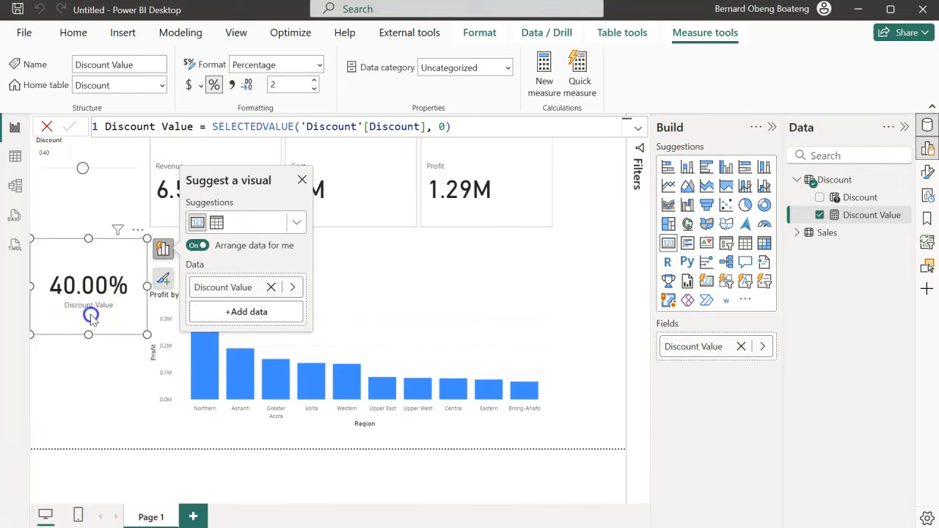
pyautogui.press('Delete')
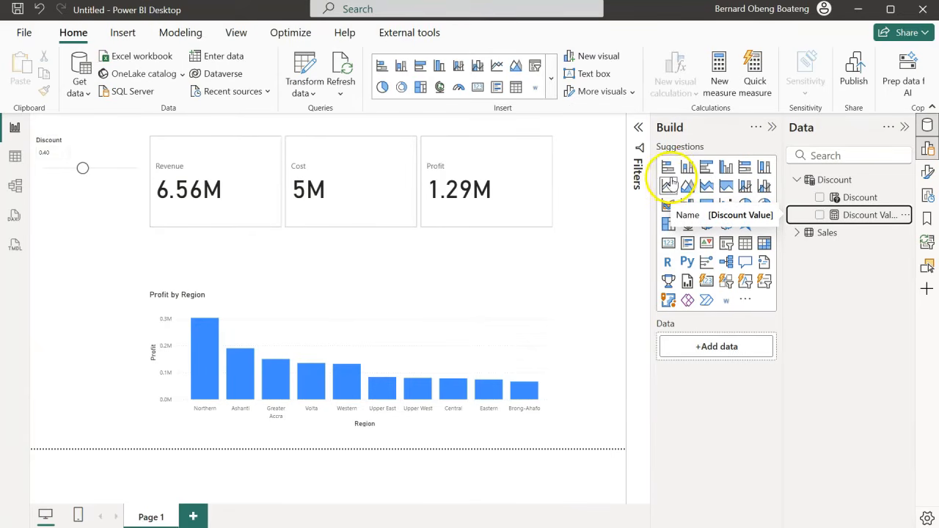
# - Edit the Revenue measure in the Sales table so its formula subtracts [Discount Value] instead of [Discount]
pyautogui.click(796, 180)
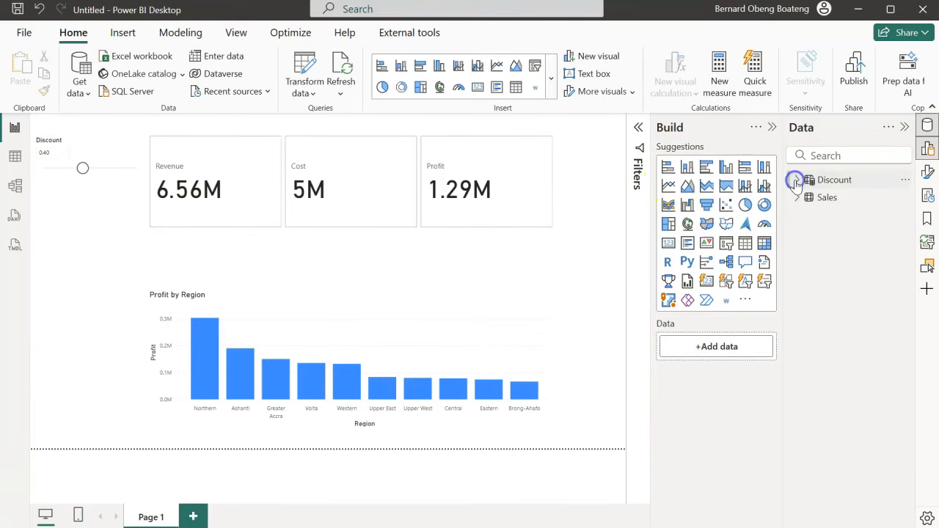
pyautogui.click(797, 197)
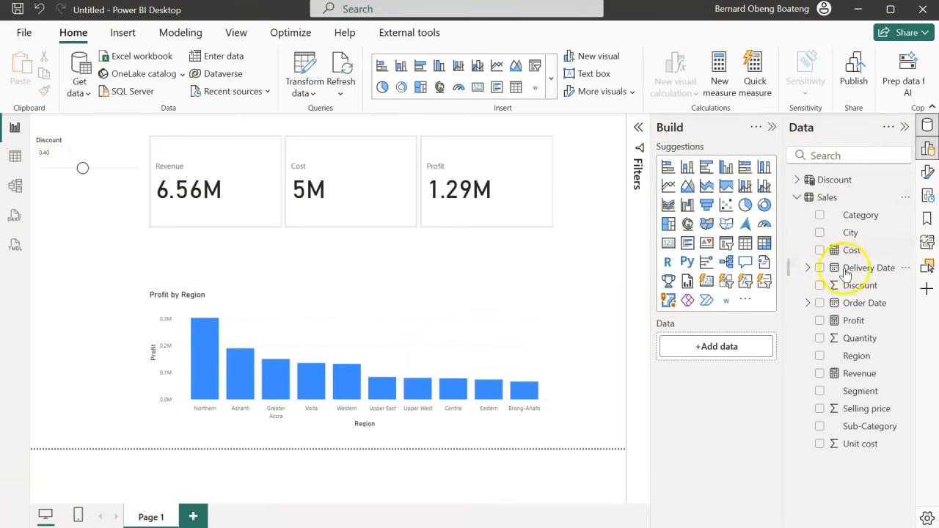
pyautogui.click(858, 375)
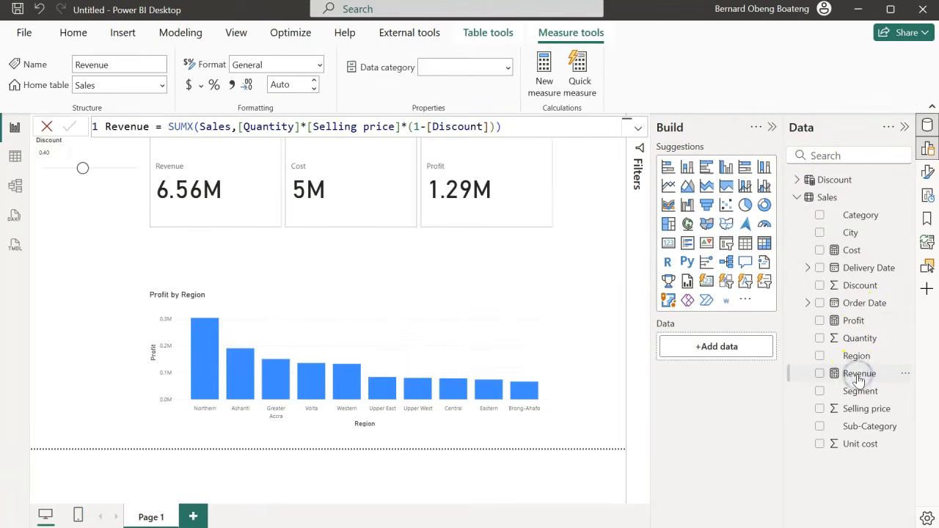
pyautogui.click(488, 128)
pyautogui.moveTo(488, 127); pyautogui.dragTo(433, 126)
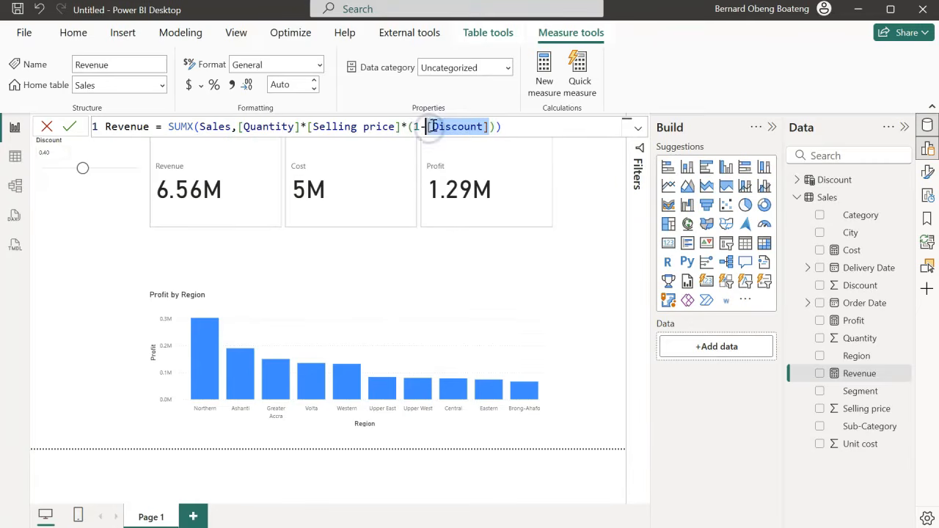
pyautogui.click(465, 125)
pyautogui.write('[Discoun')
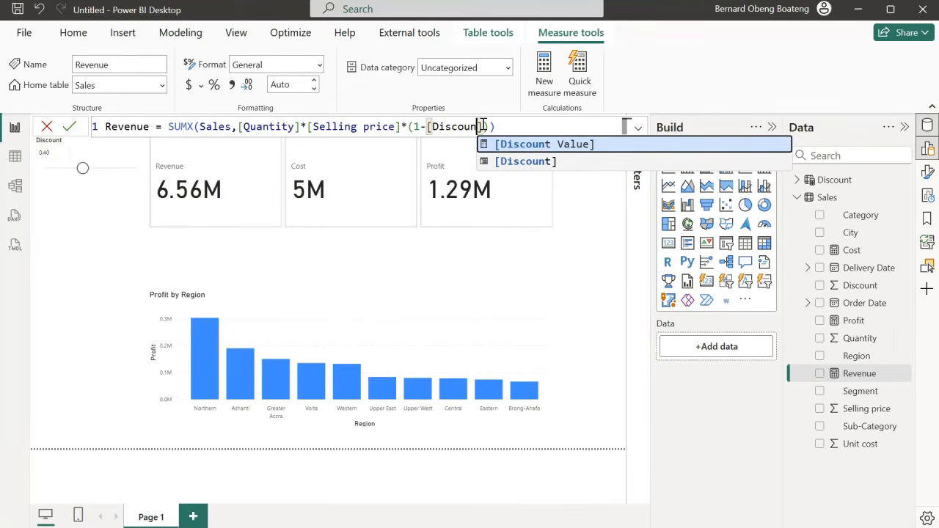
pyautogui.press('Tab')
pyautogui.click(440, 126)
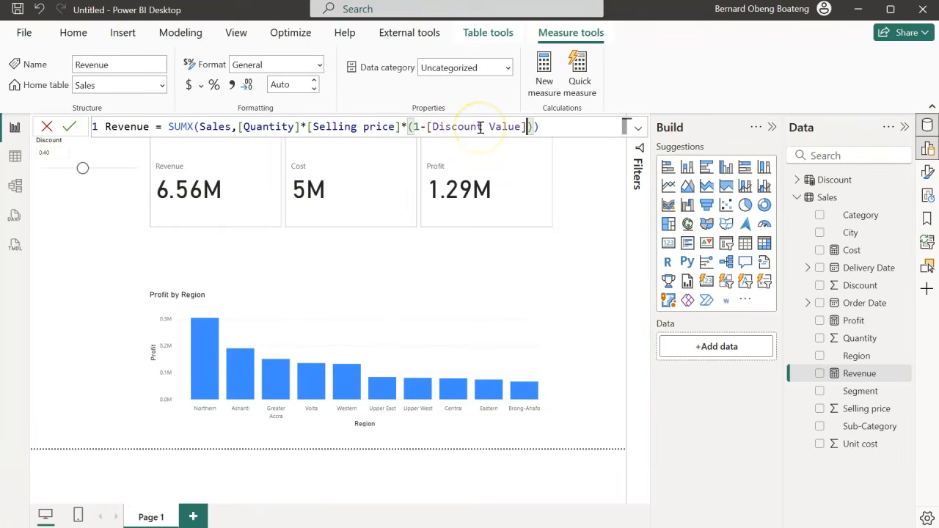
pyautogui.press('Return')
pyautogui.click(430, 178)
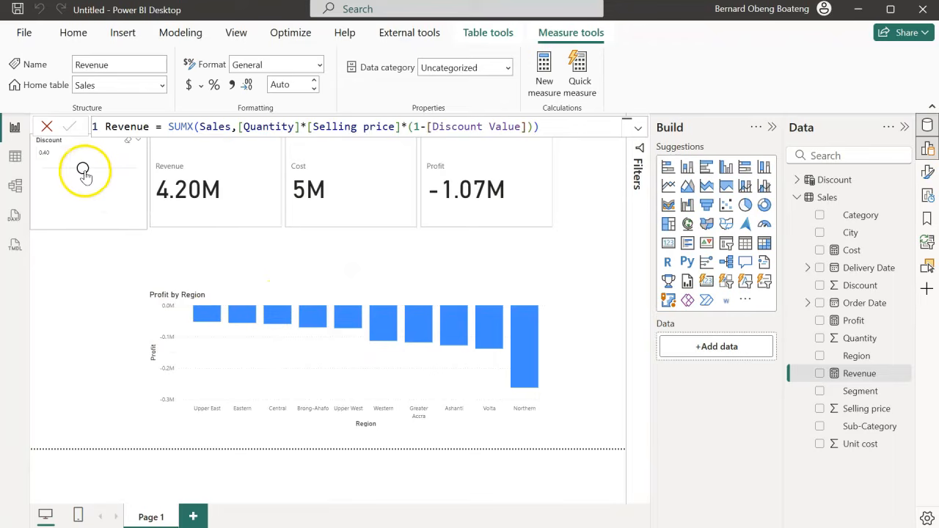
# - Set the Discount slicer to 0.10 and deselect it
pyautogui.moveTo(85, 170); pyautogui.dragTo(58, 170)
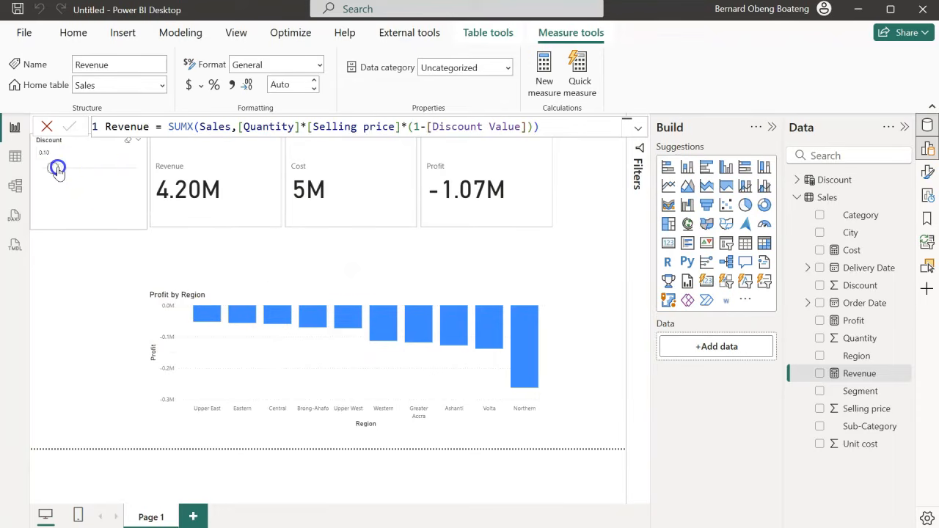
pyautogui.click(54, 170)
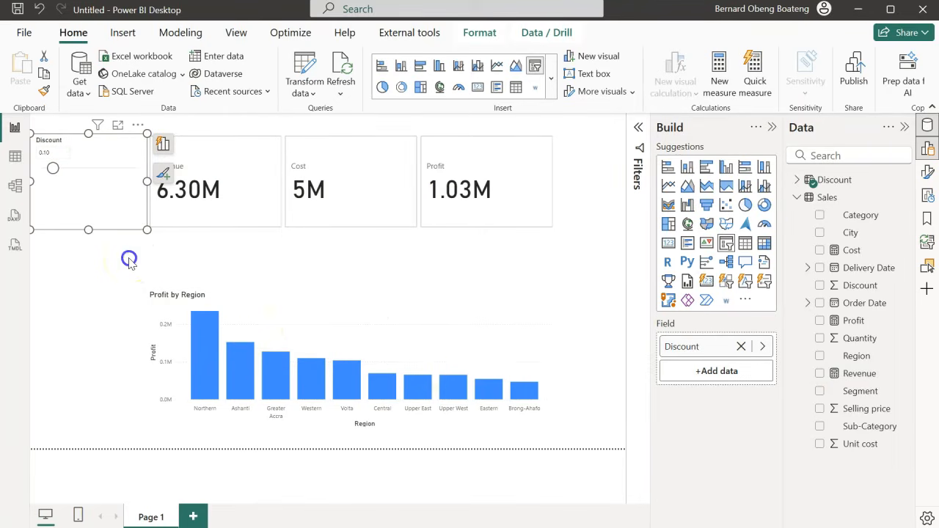
pyautogui.click(129, 260)
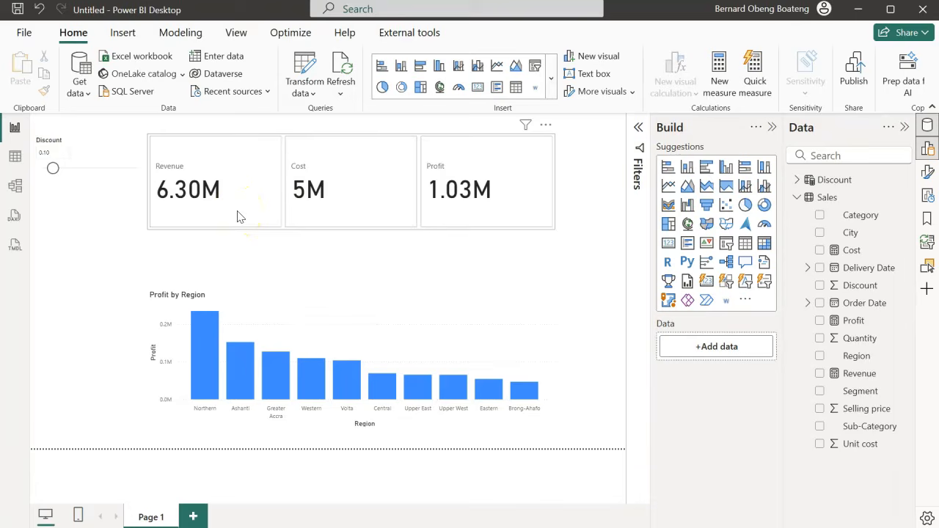
# - Start a new fields parameter and name it Outputs
pyautogui.click(185, 33)
pyautogui.click(398, 94)
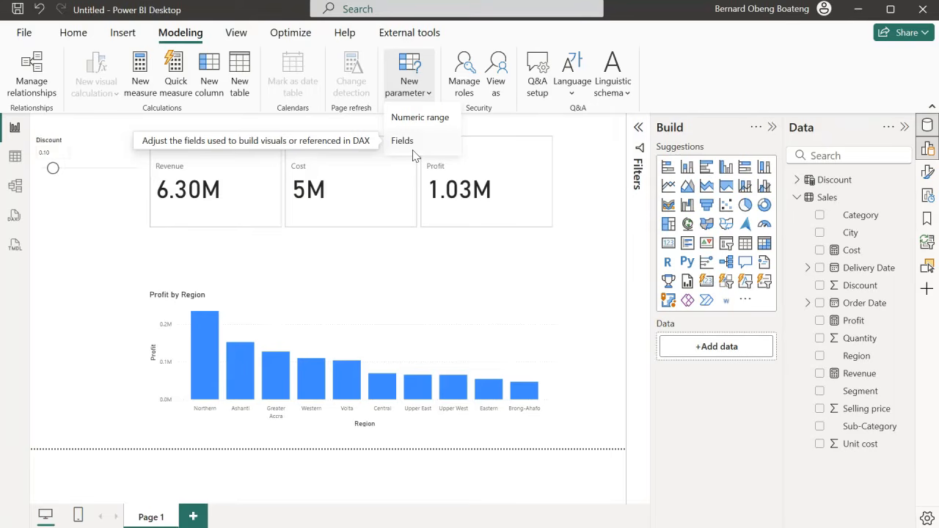
pyautogui.click(414, 156)
pyautogui.click(270, 132)
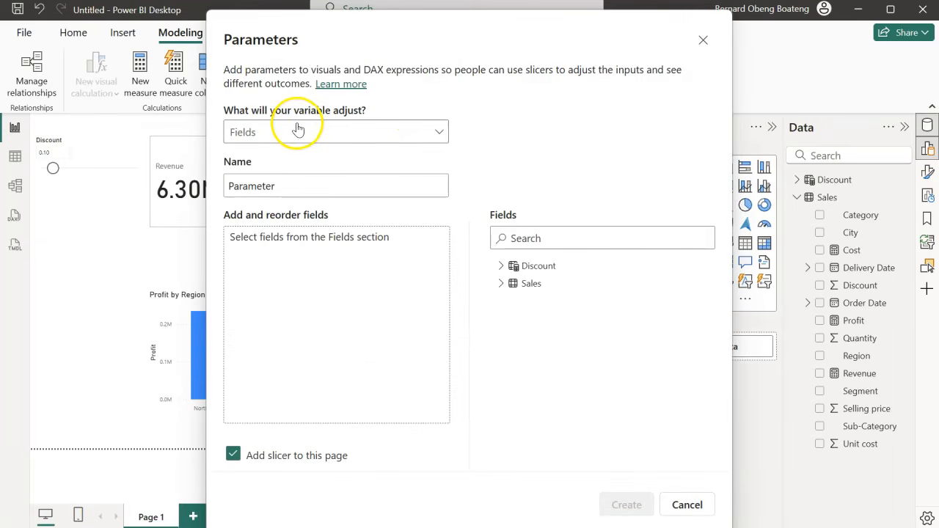
pyautogui.click(295, 179)
pyautogui.press('BackSpace')
pyautogui.press('BackSpace')
pyautogui.press('BackSpace')
pyautogui.press('BackSpace')
pyautogui.press('BackSpace')
pyautogui.press('BackSpace')
pyautogui.press('BackSpace')
pyautogui.press('BackSpace')
pyautogui.press('BackSpace')
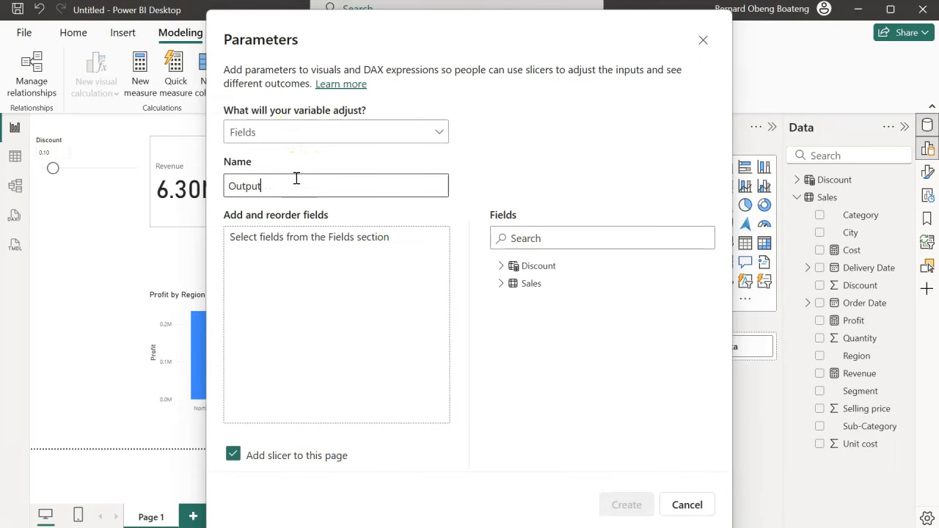
pyautogui.write('Outputs')
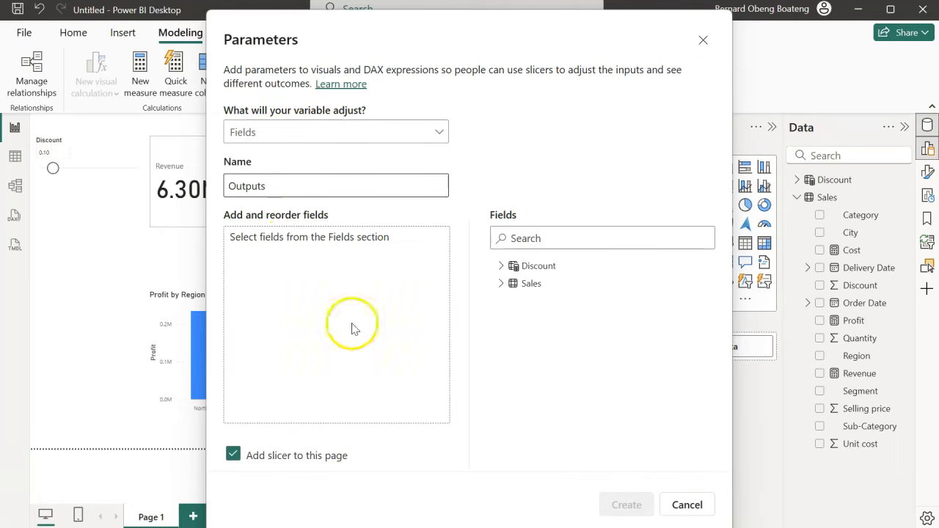
# - Add the Revenue, Cost and Profit measures from Sales to the parameter in that order and create it with a slicer on the page
pyautogui.click(502, 289)
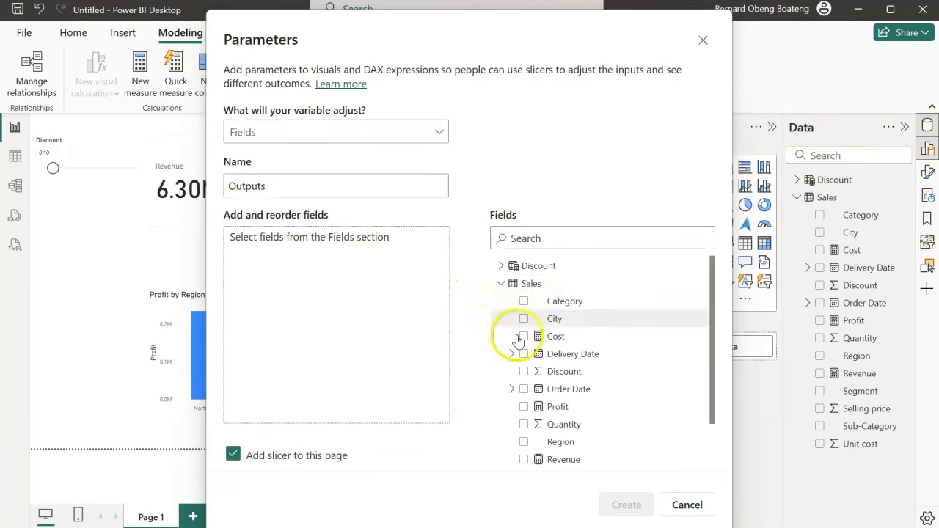
pyautogui.scroll(-2, 523, 367)
pyautogui.click(525, 412)
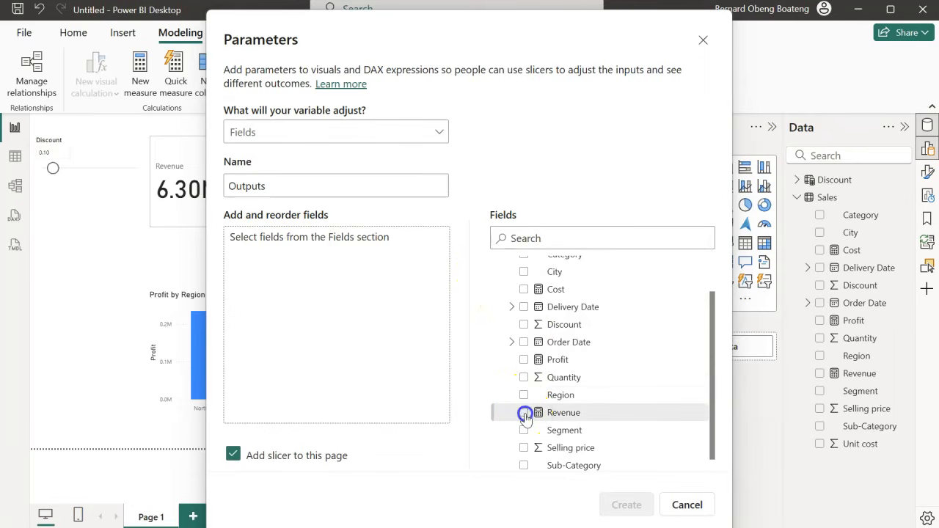
pyautogui.click(523, 287)
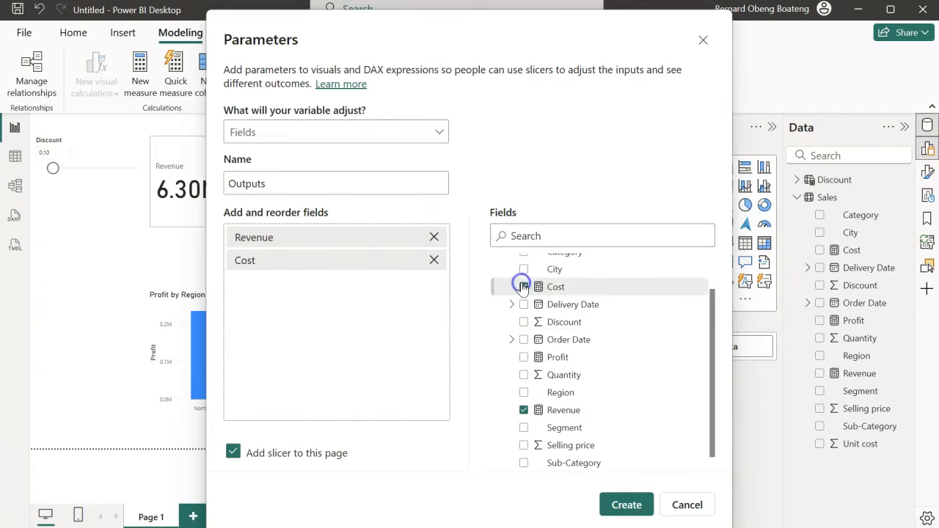
pyautogui.click(524, 357)
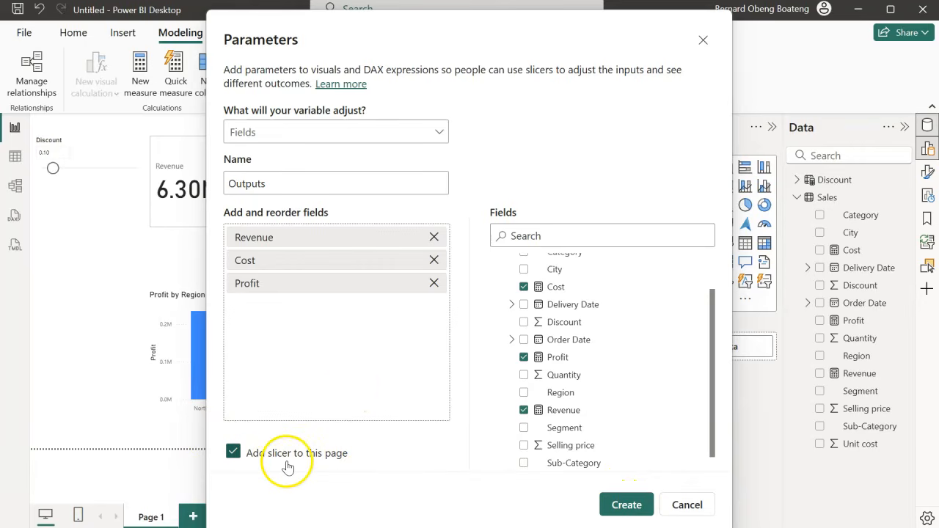
pyautogui.click(623, 506)
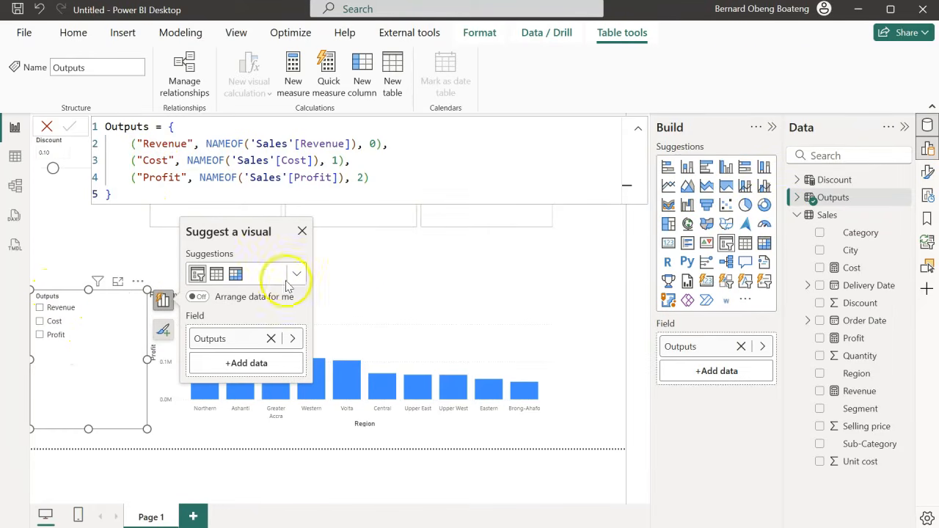
# - Replace Profit with the Outputs parameter on the Y-axis of the Profit by Region chart
pyautogui.click(357, 269)
pyautogui.click(347, 299)
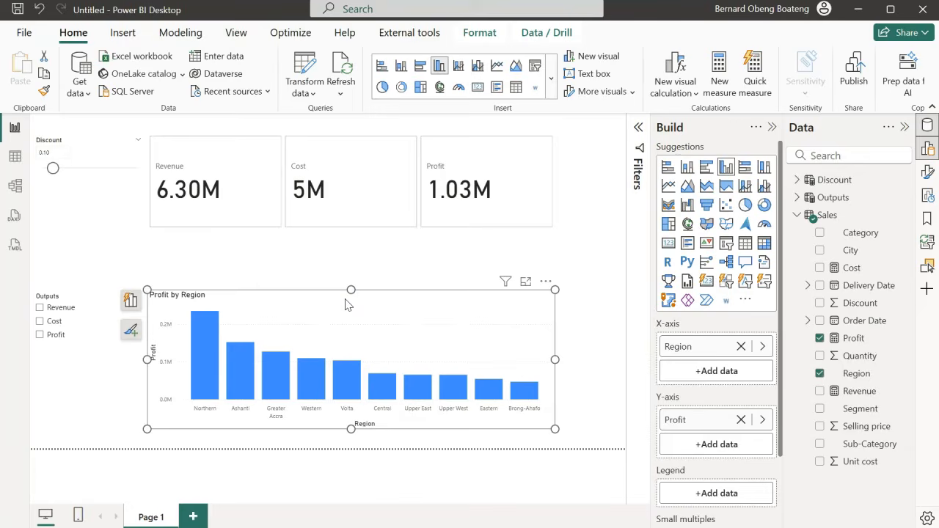
pyautogui.click(134, 303)
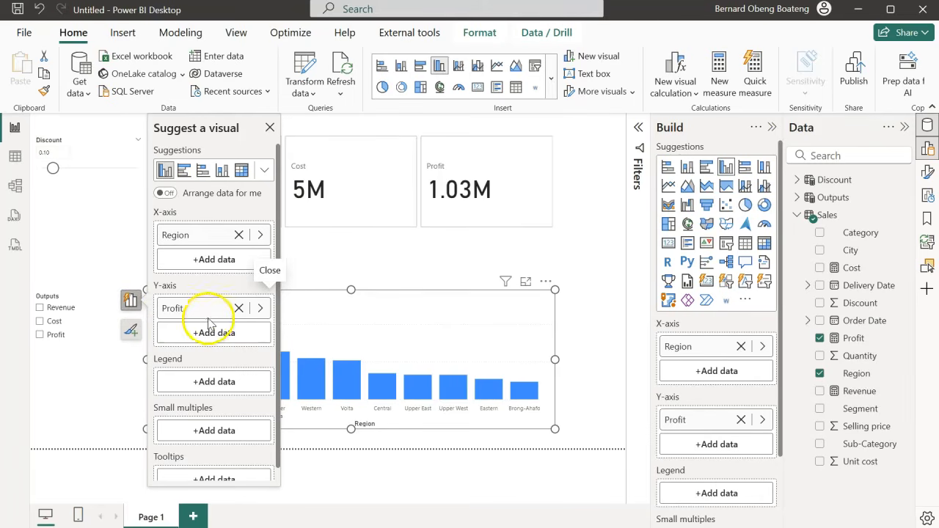
pyautogui.click(259, 309)
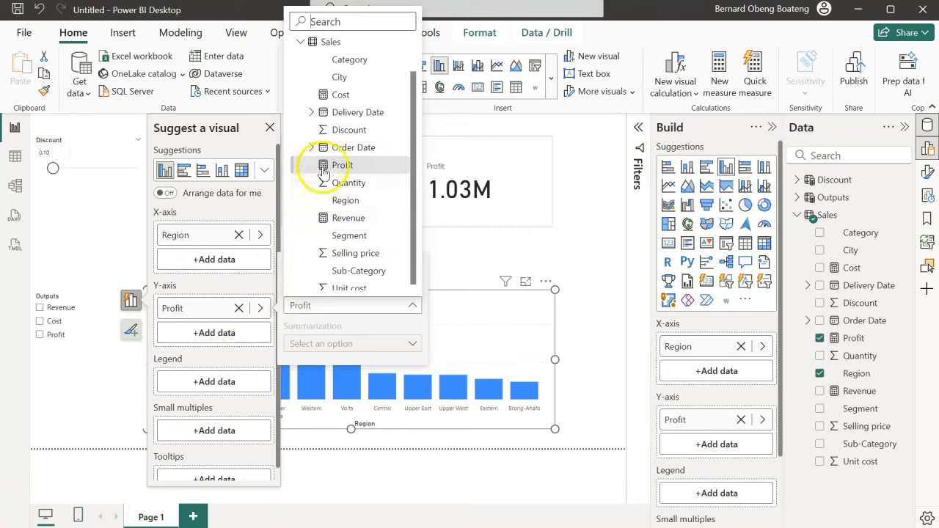
pyautogui.scroll(1, 323, 166)
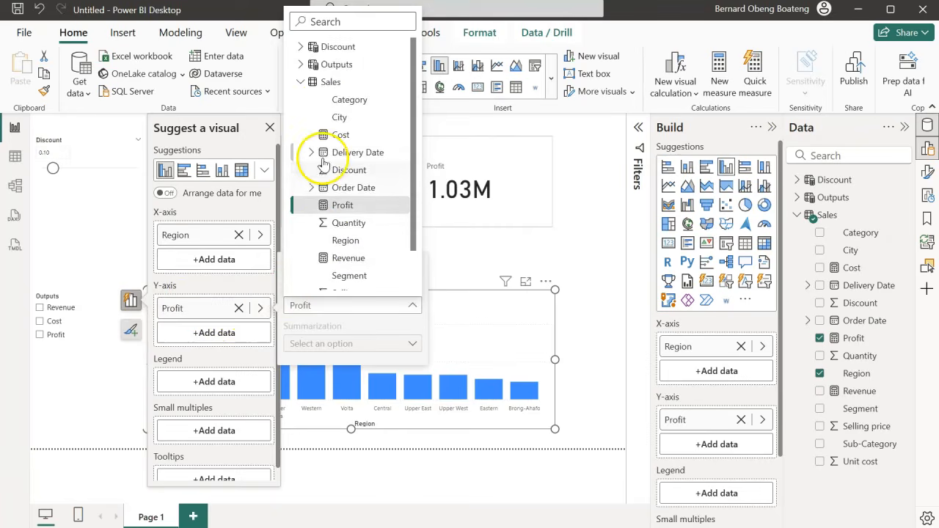
pyautogui.click(301, 83)
pyautogui.click(301, 64)
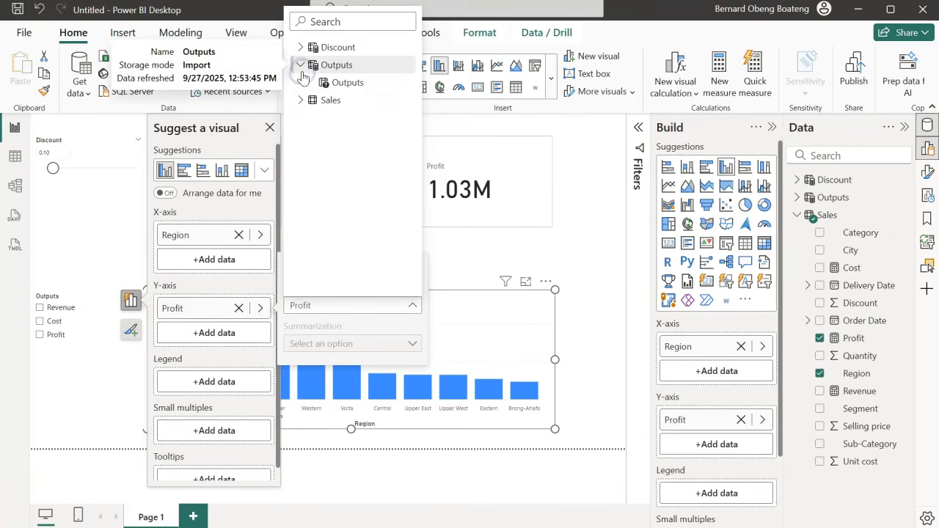
pyautogui.click(351, 83)
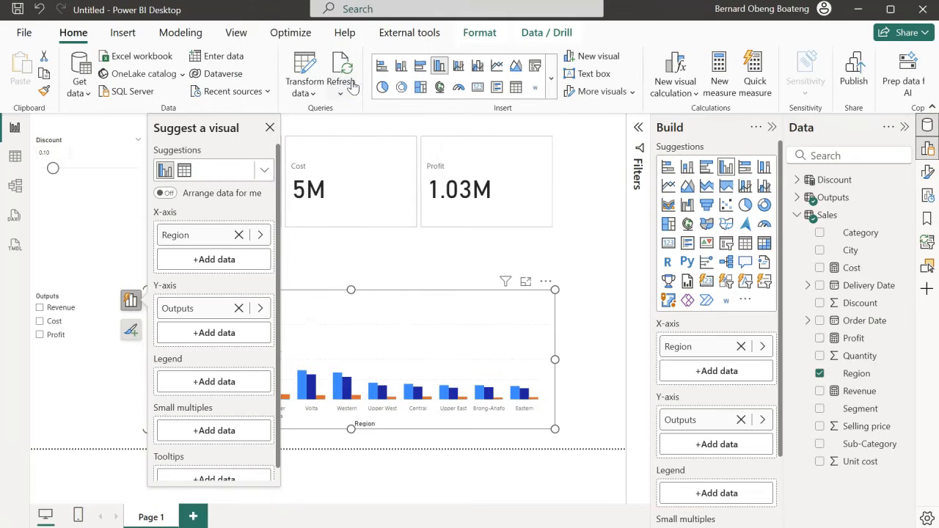
pyautogui.click(78, 239)
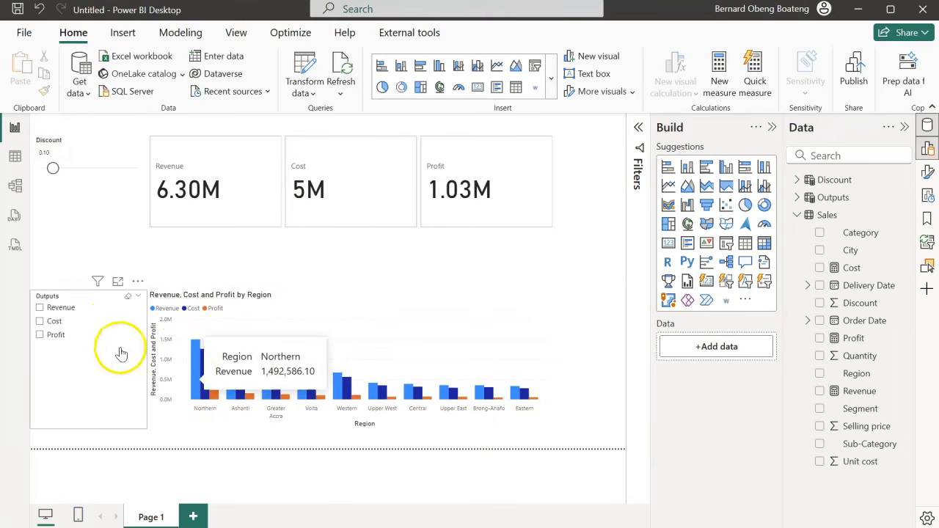
# - Test the Outputs slicer with Revenue, Cost and Profit individually and with Profit and Revenue together, and clear the selection
pyautogui.click(61, 308)
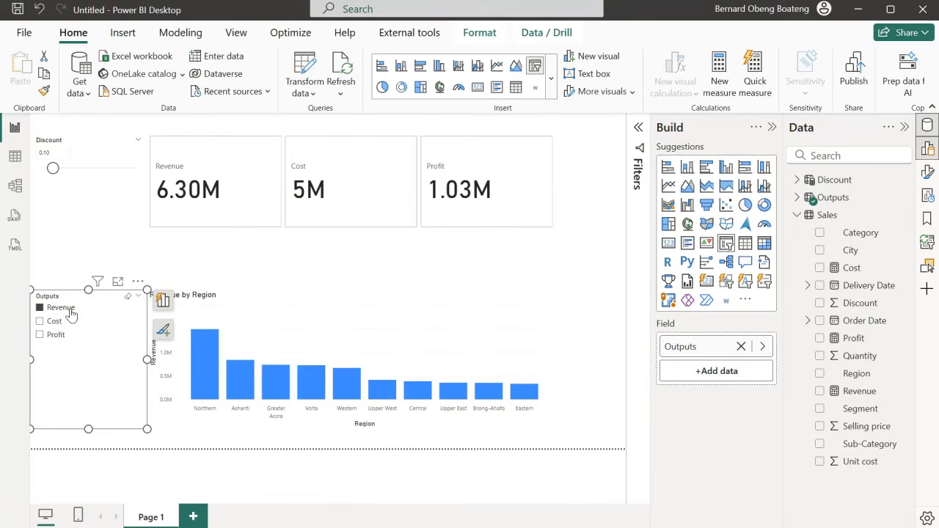
pyautogui.click(55, 322)
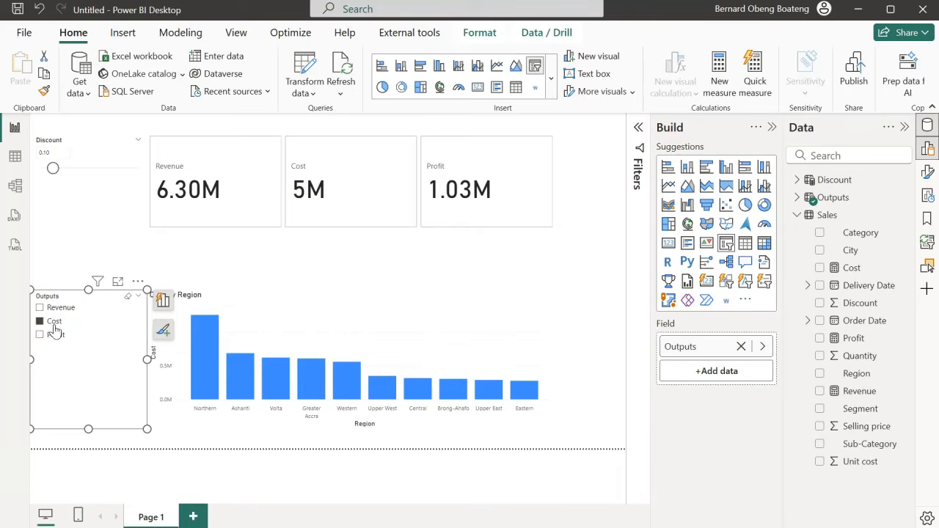
pyautogui.click(55, 334)
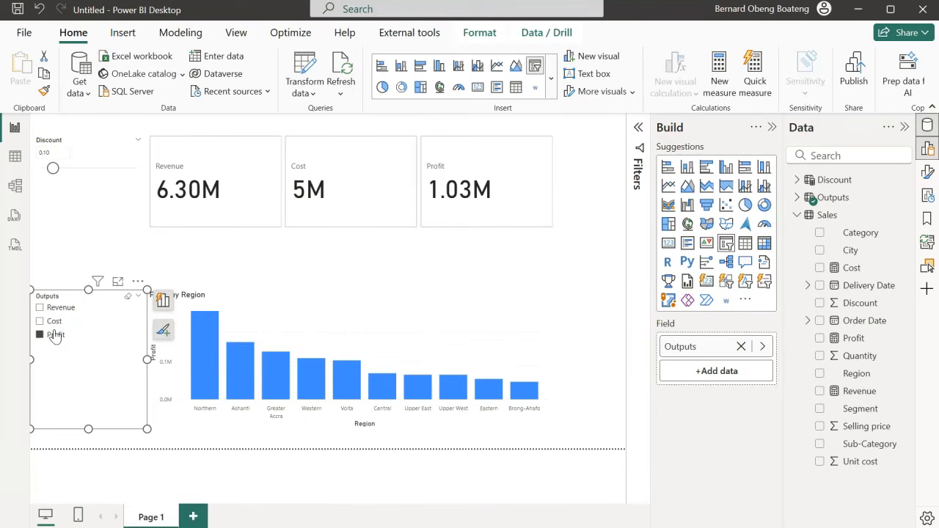
pyautogui.keyDown('ctrl'); pyautogui.click(60, 309); pyautogui.keyUp('ctrl')
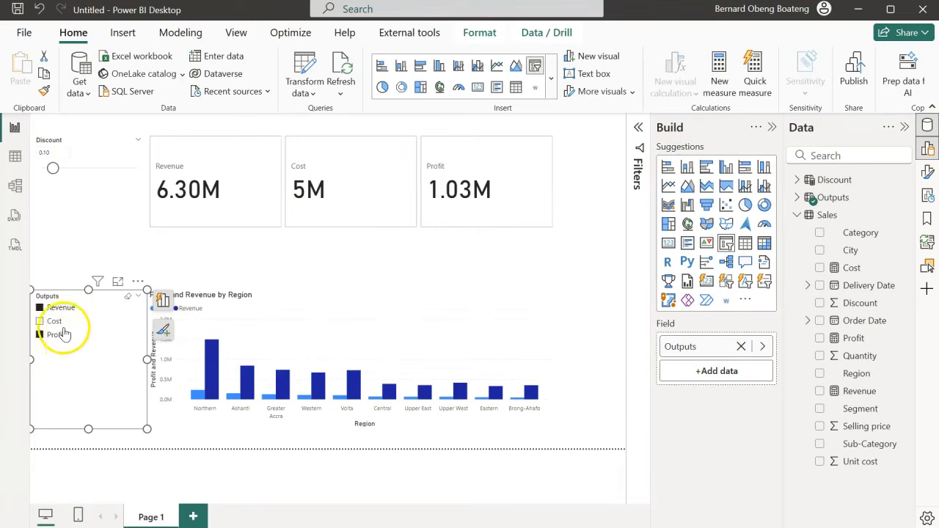
pyautogui.click(58, 312)
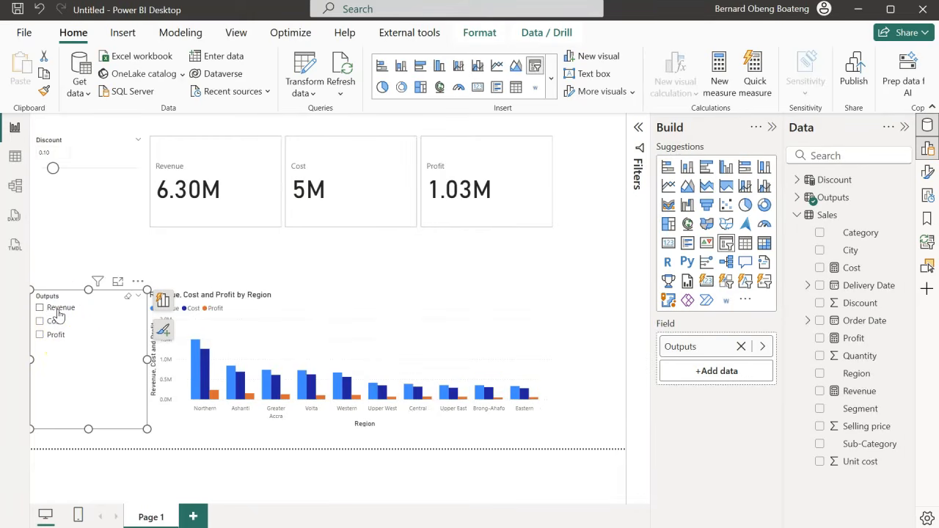
pyautogui.click(75, 258)
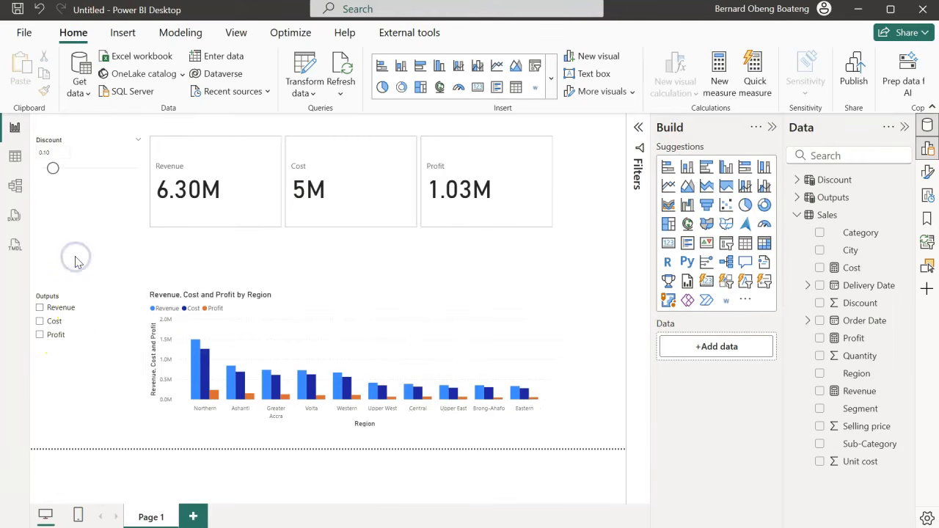
pyautogui.click(81, 297)
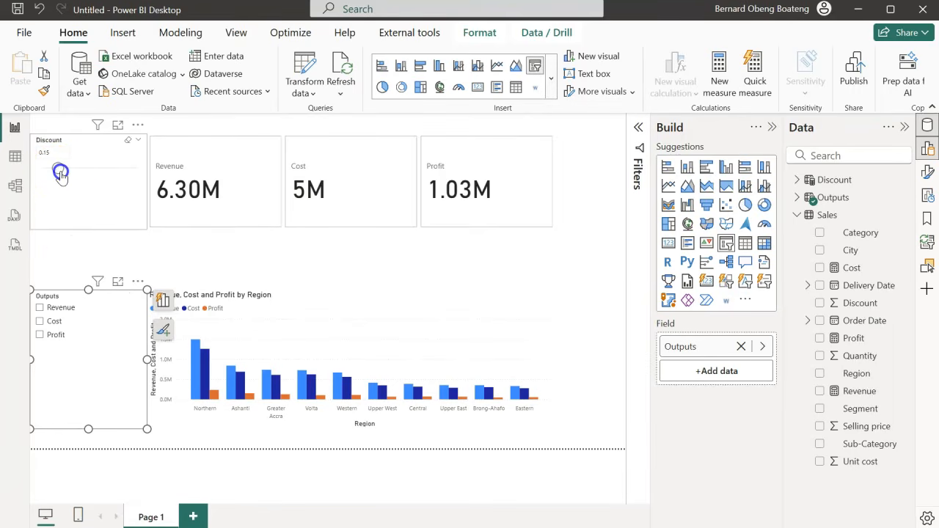
# - Set the Discount slicer to 0.25 and limit the regional chart to Profit with the Outputs slicer
pyautogui.moveTo(55, 174); pyautogui.dragTo(69, 178)
pyautogui.click(216, 380)
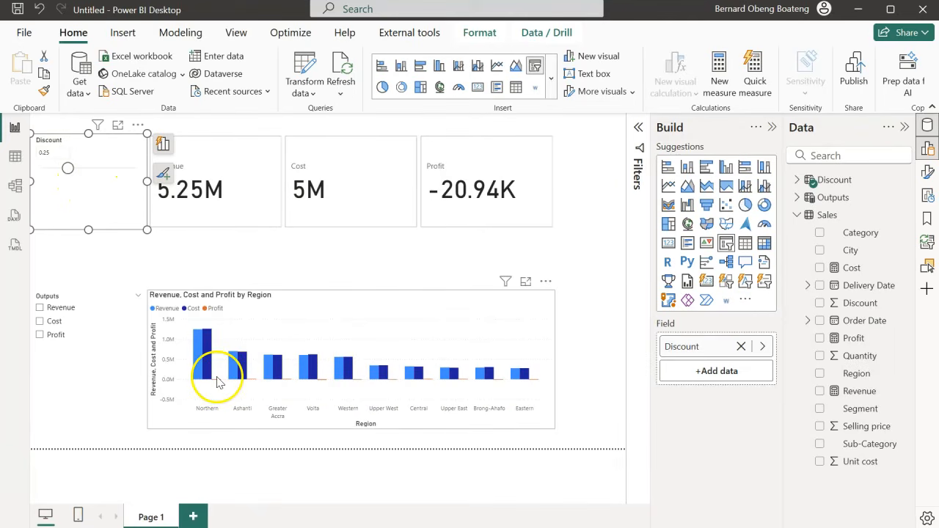
pyautogui.click(55, 336)
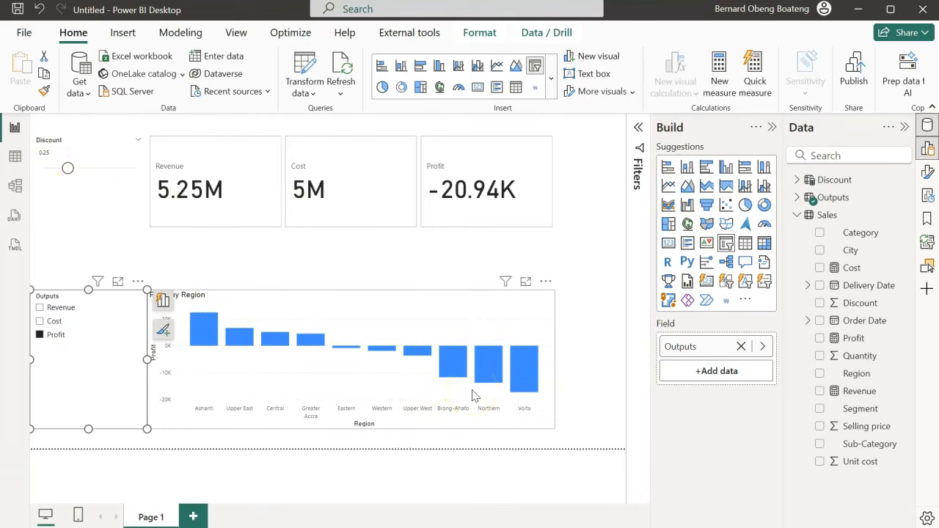
# - Inspect the Greater Accra bar's profit in the Profit by Region chart
pyautogui.click(455, 254)
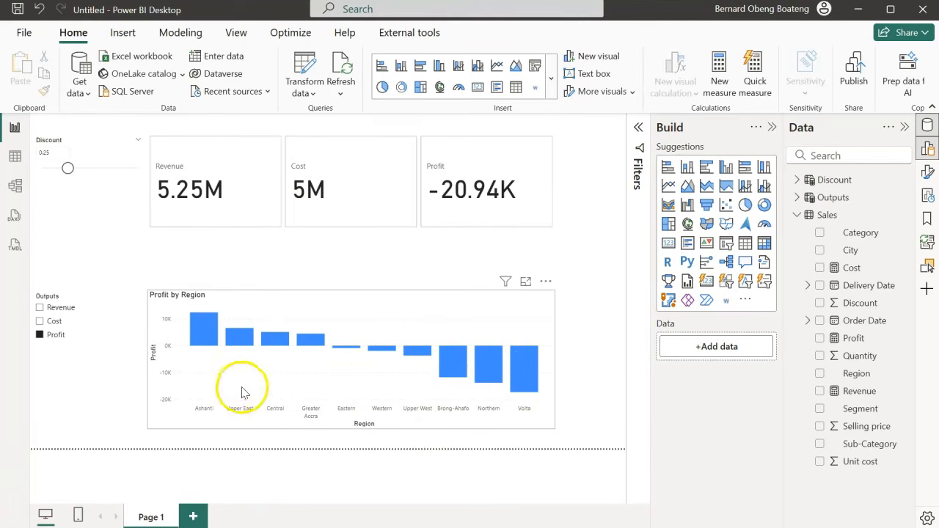
pyautogui.moveTo(301, 349)
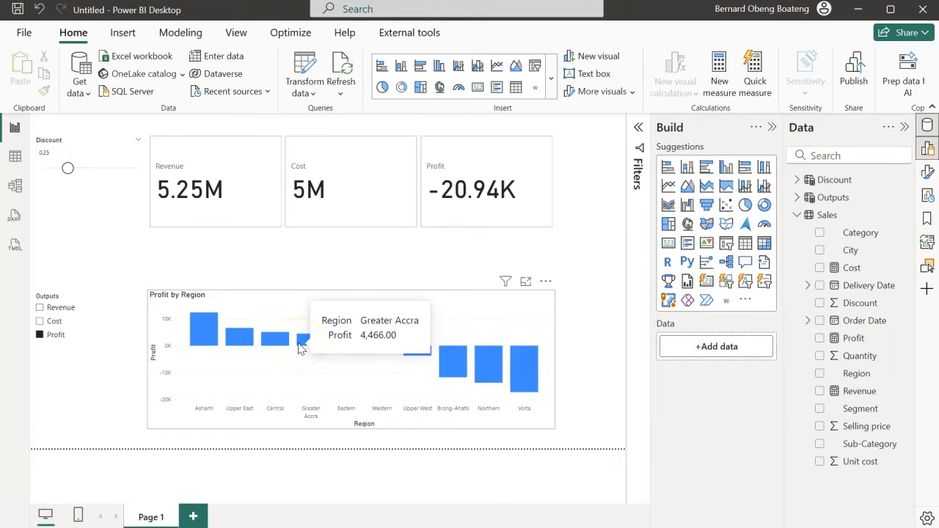
pyautogui.click(332, 263)
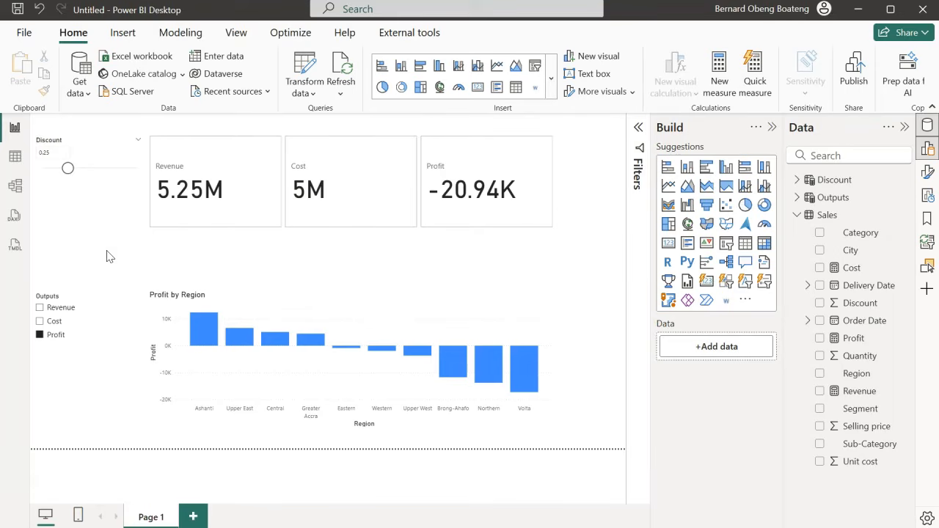
# - Set the "Background for Pa..." image as the page's canvas background with 0% transparency
pyautogui.click(929, 171)
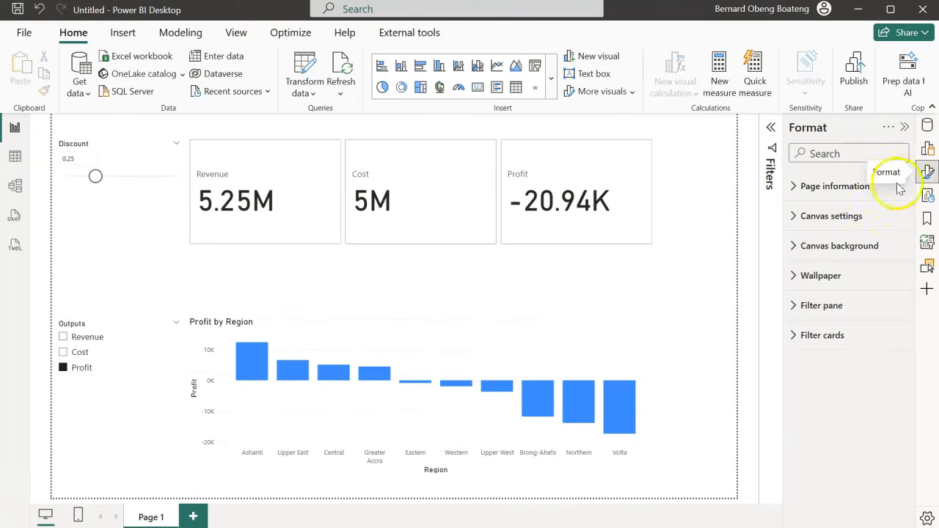
pyautogui.click(799, 247)
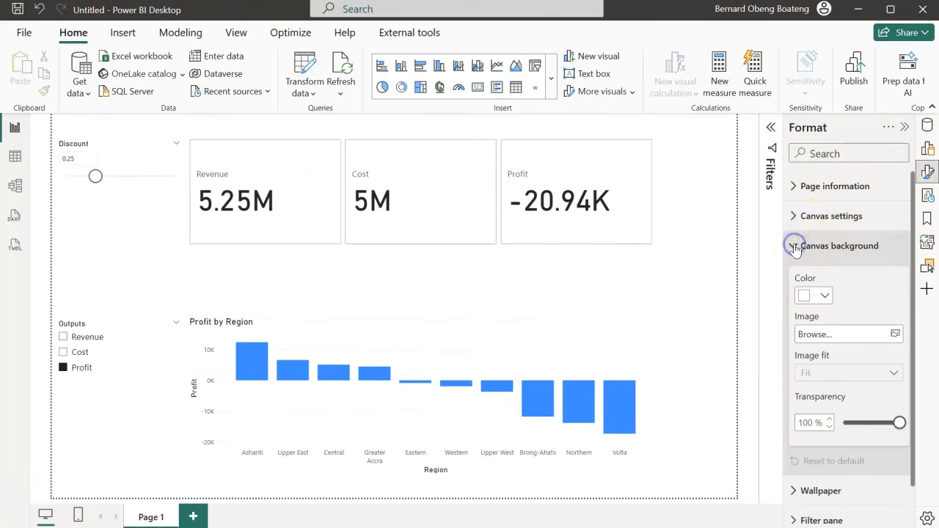
pyautogui.click(824, 336)
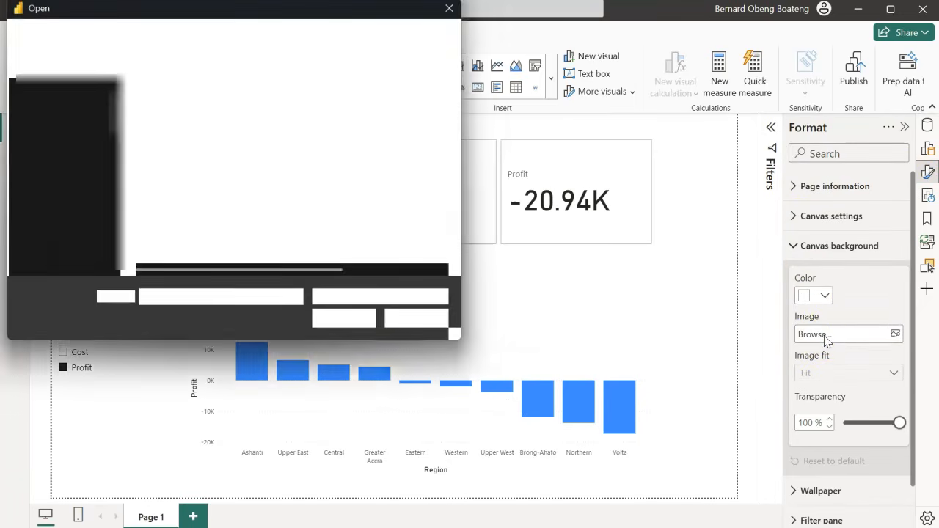
pyautogui.doubleClick(184, 150)
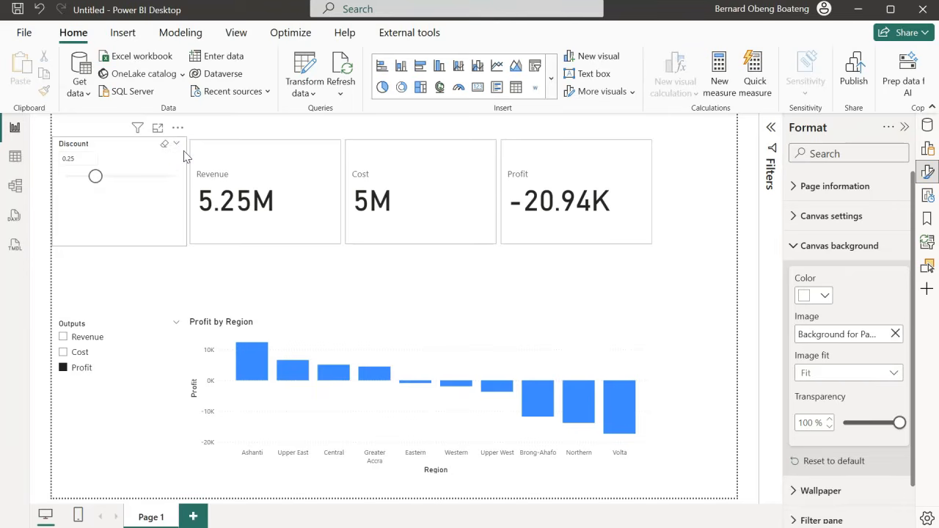
pyautogui.click(294, 285)
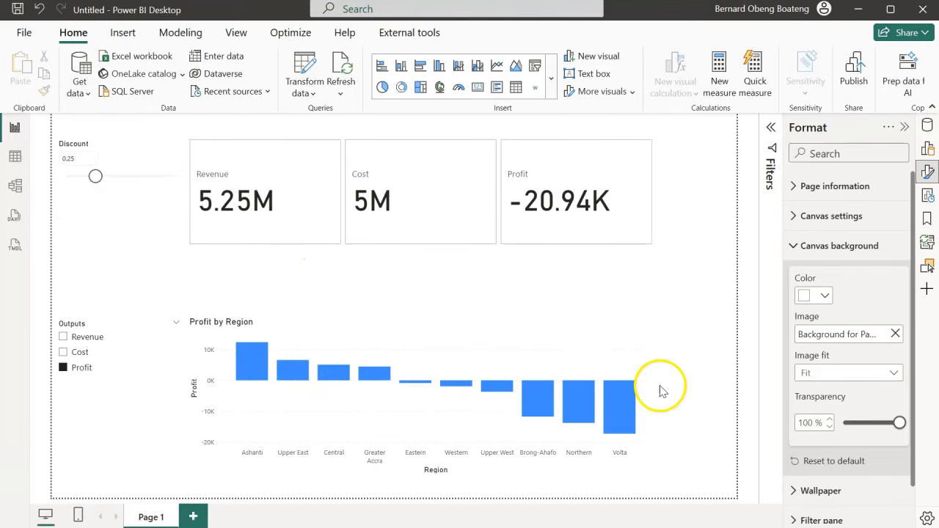
pyautogui.moveTo(899, 424); pyautogui.dragTo(841, 424)
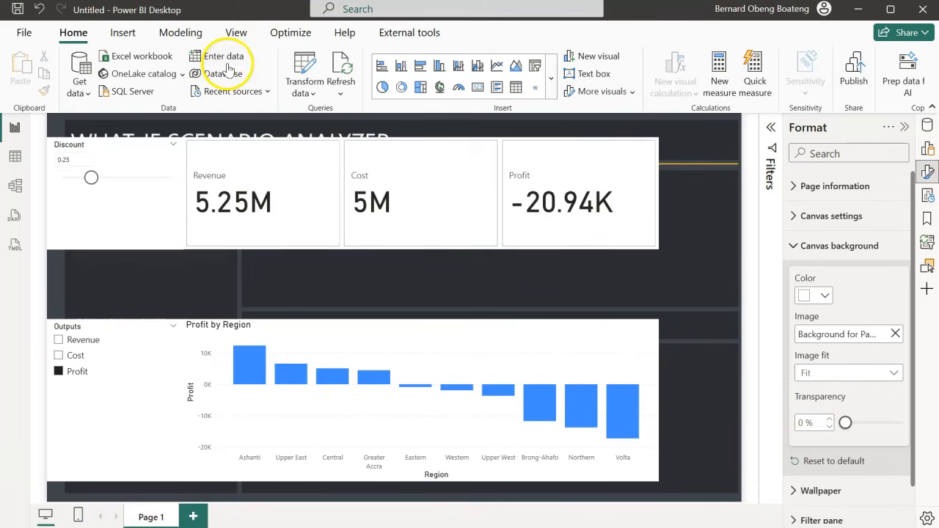
# - Apply the Classic theme to the report
pyautogui.click(228, 33)
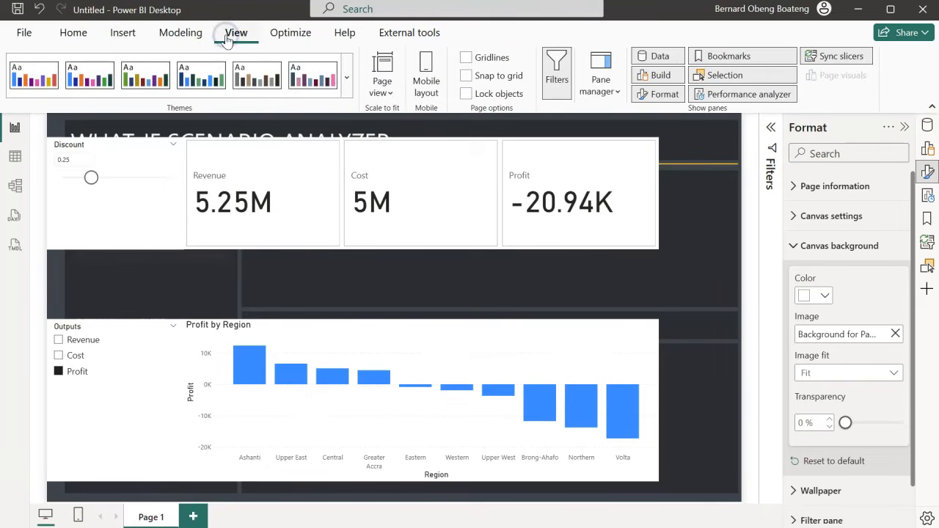
pyautogui.click(346, 80)
pyautogui.scroll(-1, 299, 220)
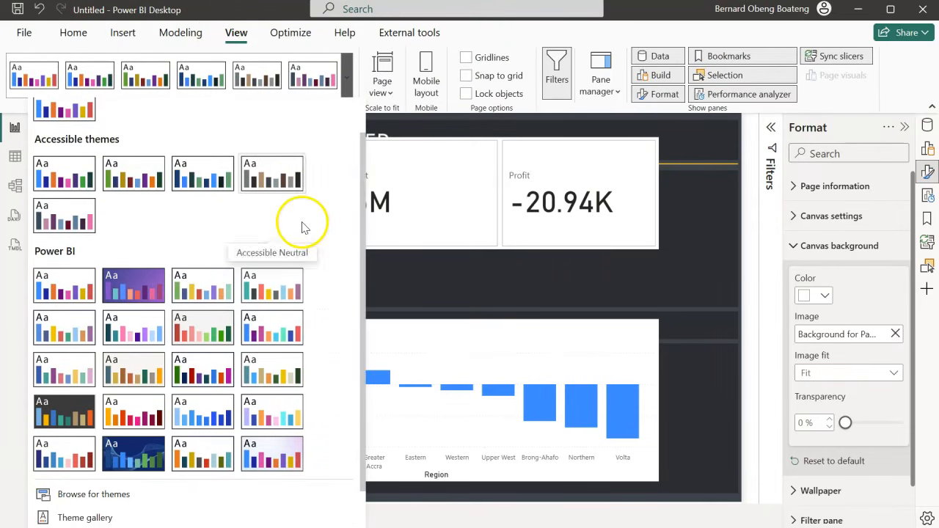
pyautogui.click(278, 290)
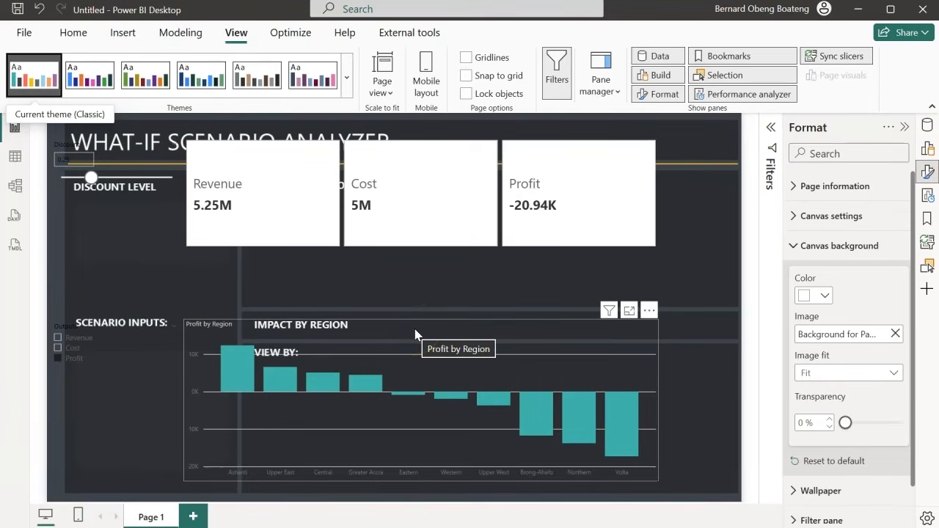
# - Move the Revenue, Cost and Profit cards beneath the Simulated Performance heading and turn off their card background
pyautogui.click(374, 325)
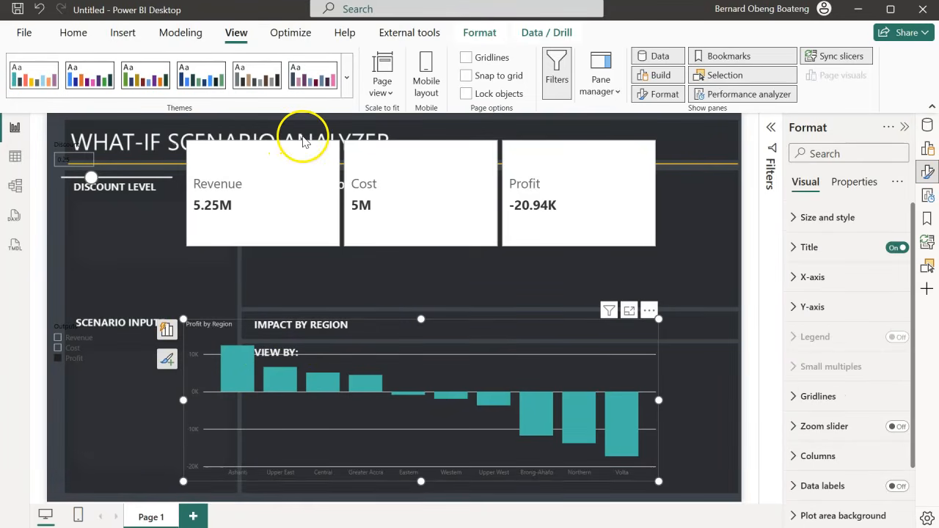
pyautogui.moveTo(307, 144); pyautogui.dragTo(368, 197)
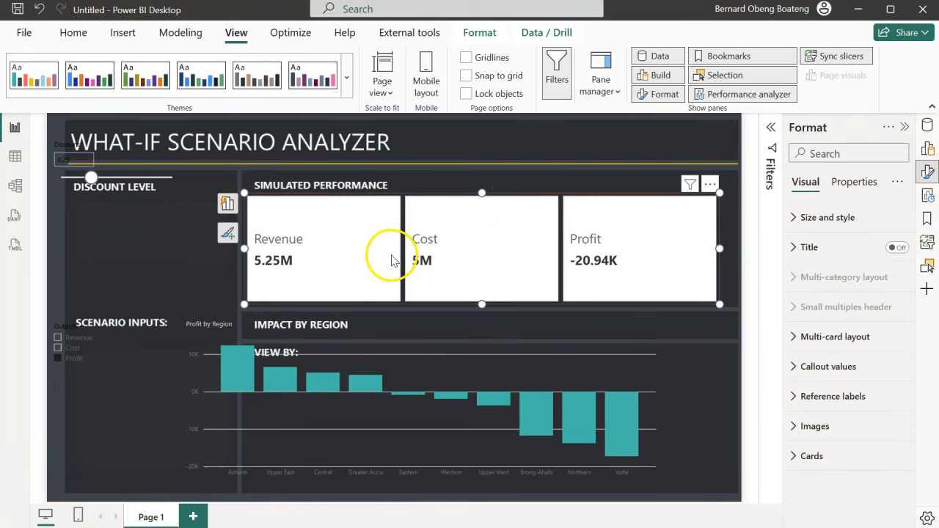
pyautogui.click(228, 234)
pyautogui.click(163, 289)
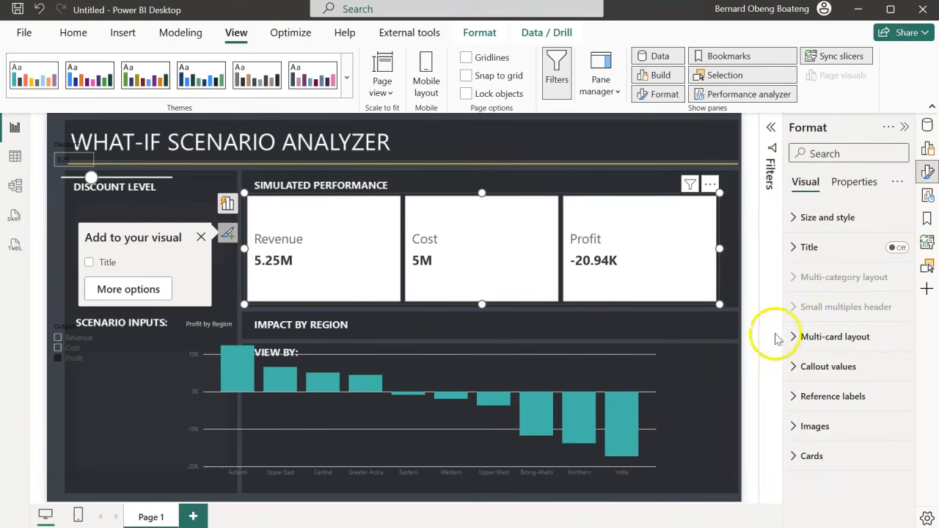
pyautogui.click(794, 457)
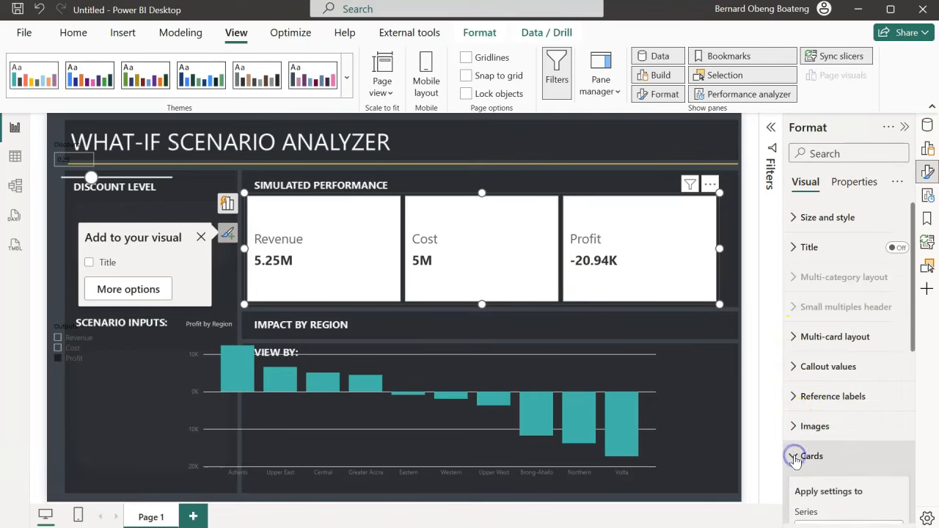
pyautogui.scroll(-5, 796, 459)
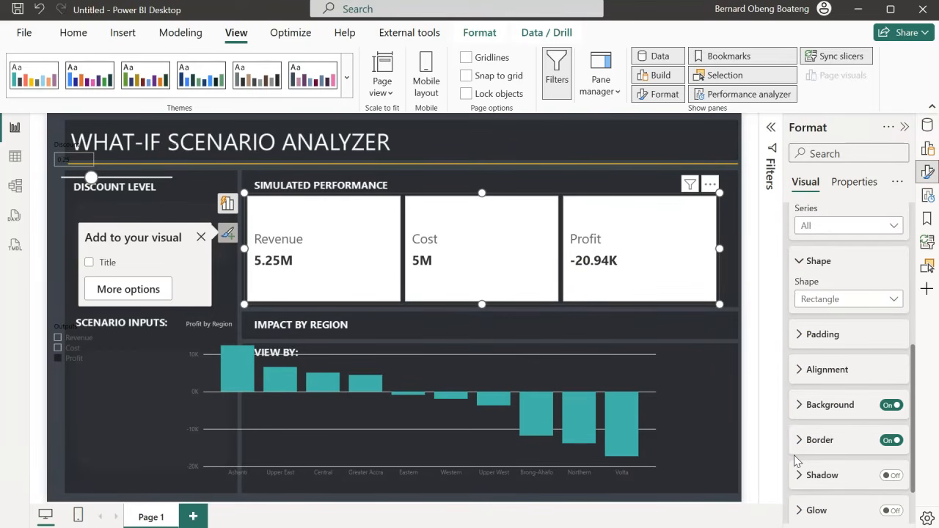
pyautogui.click(893, 406)
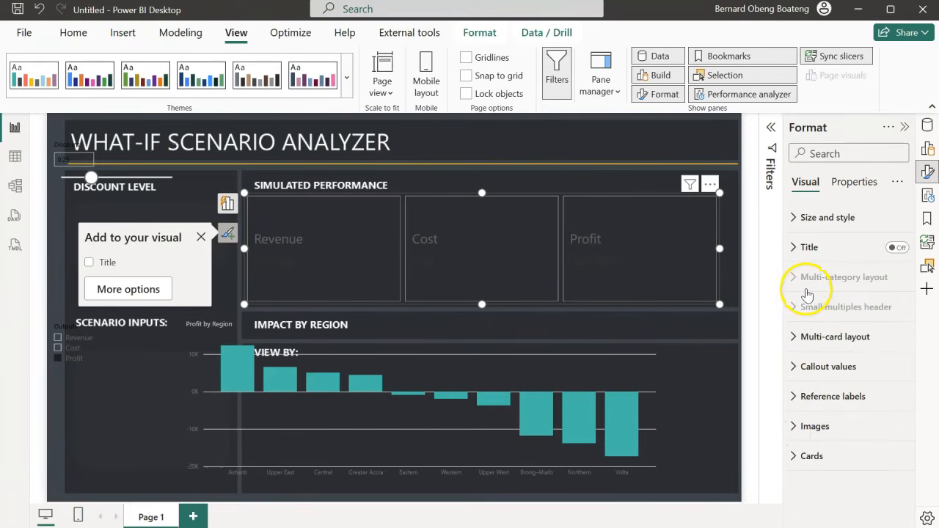
# - Change the callout value colour of all the cards to white
pyautogui.click(791, 366)
pyautogui.scroll(-3, 792, 360)
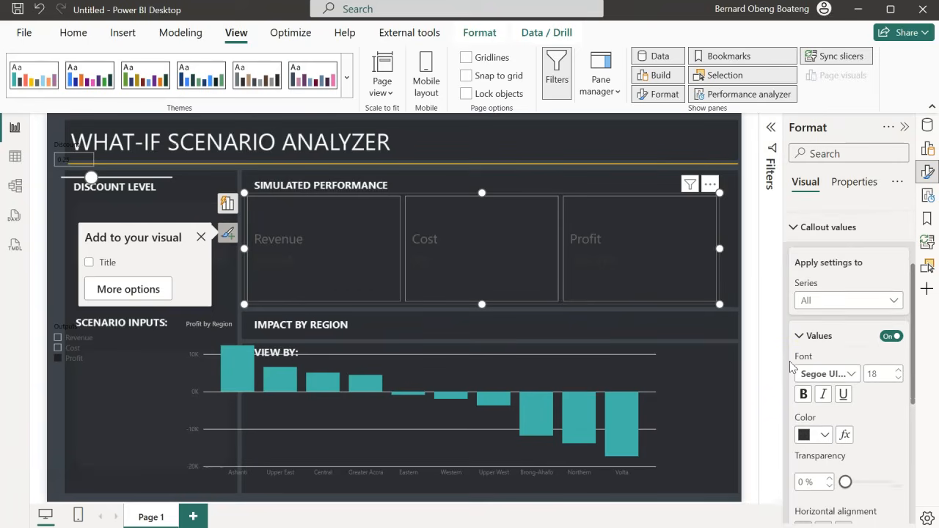
pyautogui.click(824, 433)
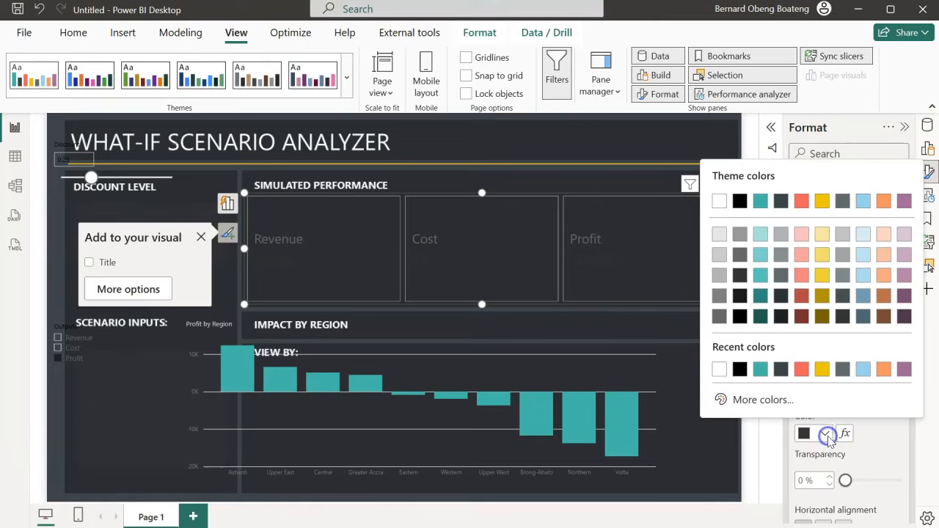
pyautogui.click(718, 370)
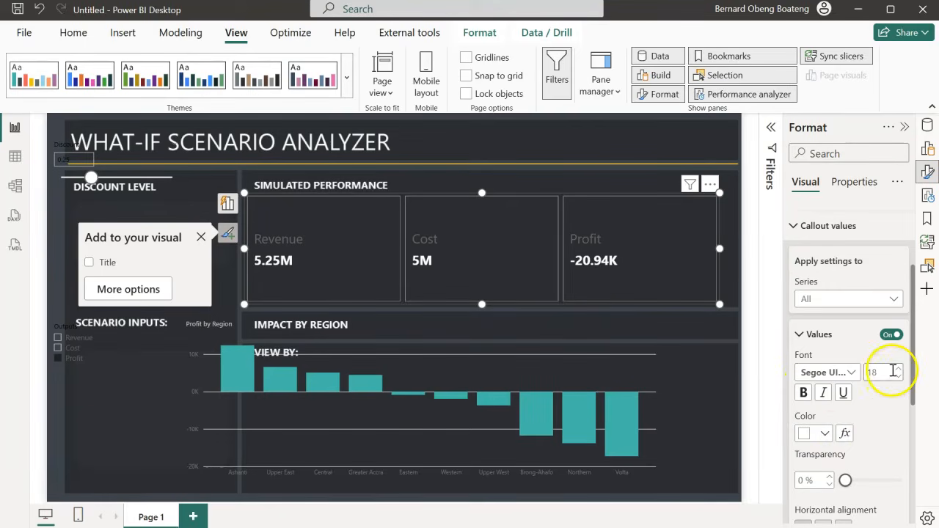
pyautogui.click(801, 334)
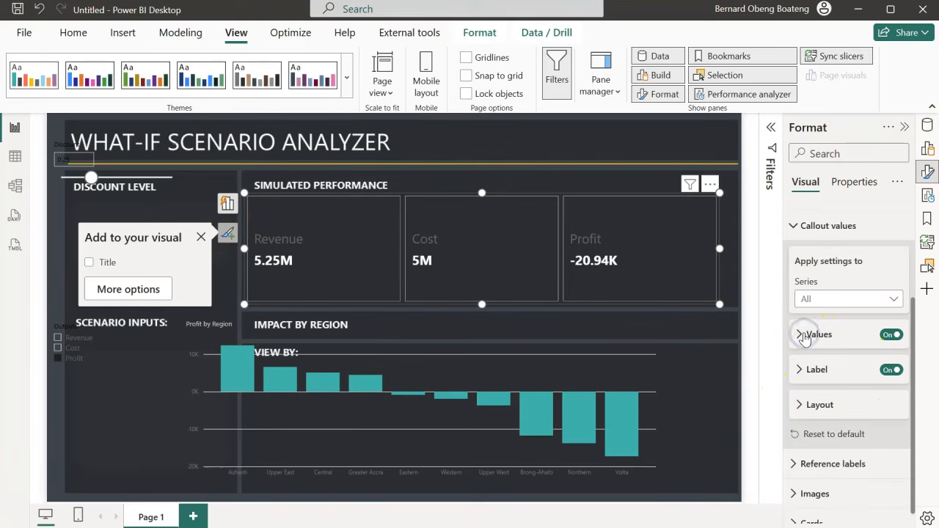
# - Change the callout label colour of all the cards to white
pyautogui.scroll(3, 785, 441)
pyautogui.scroll(-1, 792, 446)
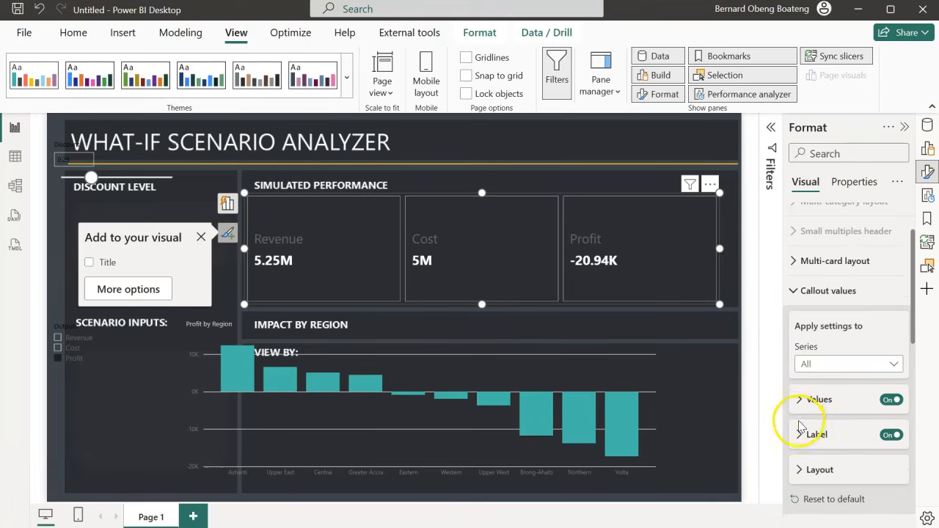
pyautogui.click(800, 435)
pyautogui.scroll(-2, 808, 440)
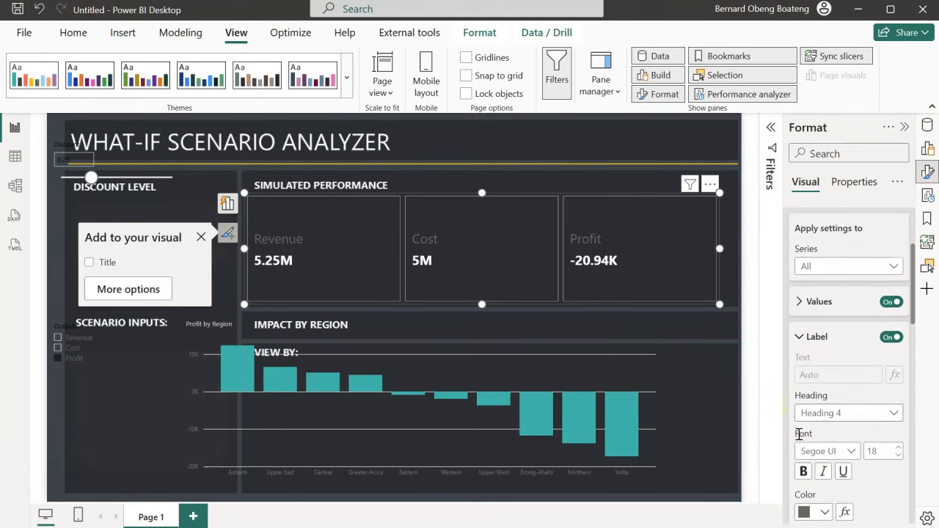
pyautogui.click(825, 445)
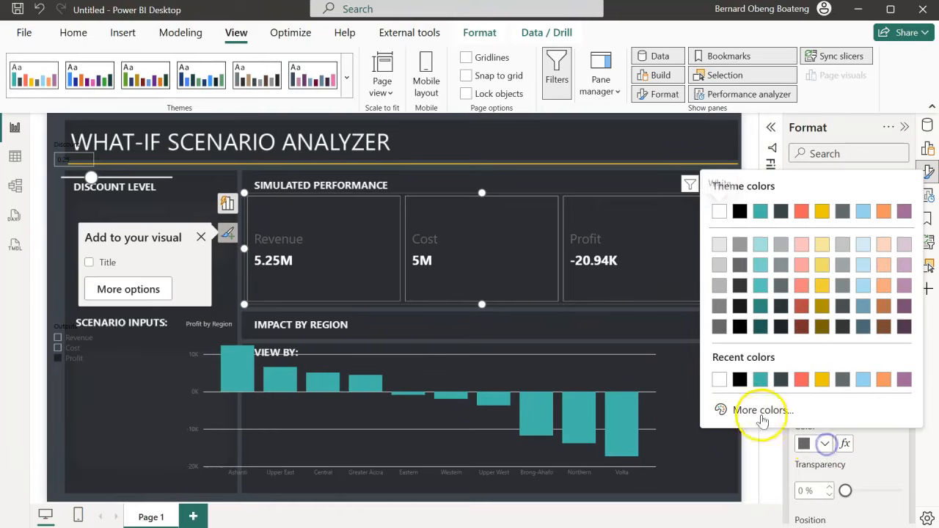
pyautogui.click(721, 386)
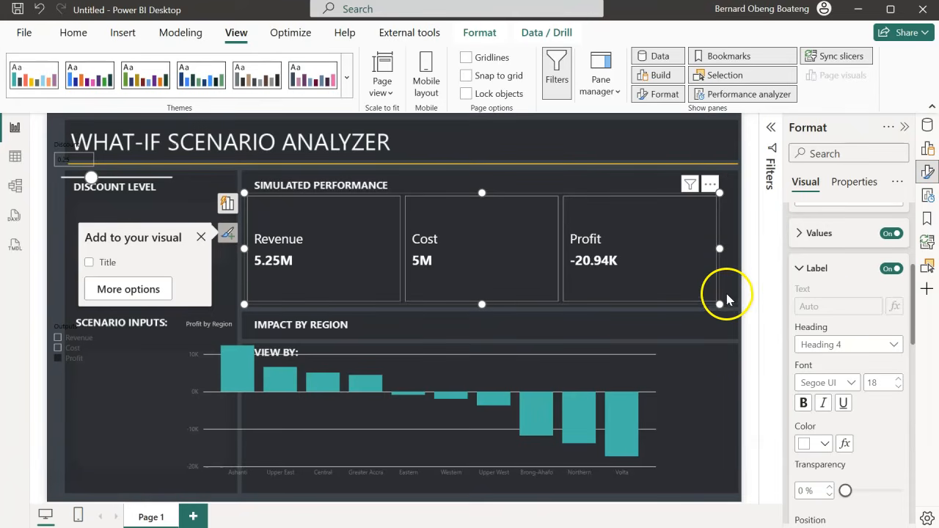
pyautogui.click(801, 270)
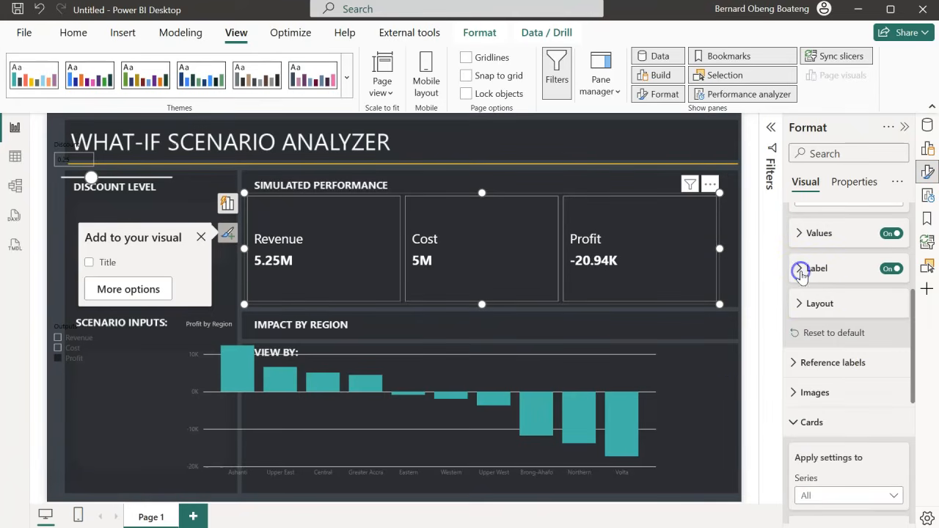
# - Centre the callout values of all the cards horizontally
pyautogui.click(800, 235)
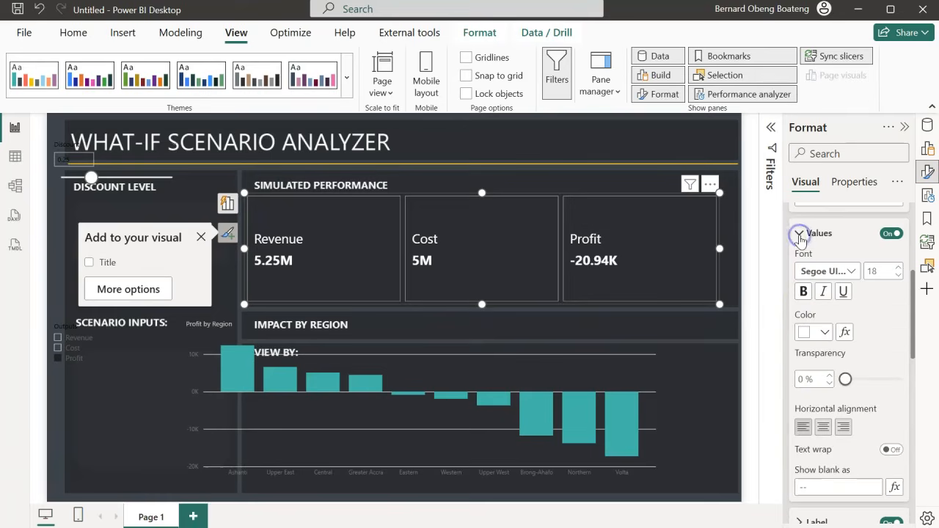
pyautogui.click(823, 427)
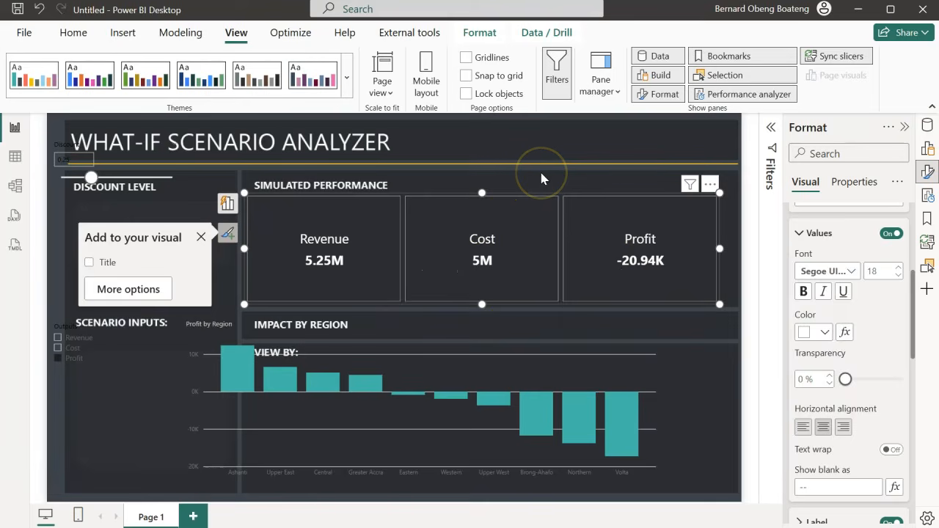
pyautogui.click(511, 195)
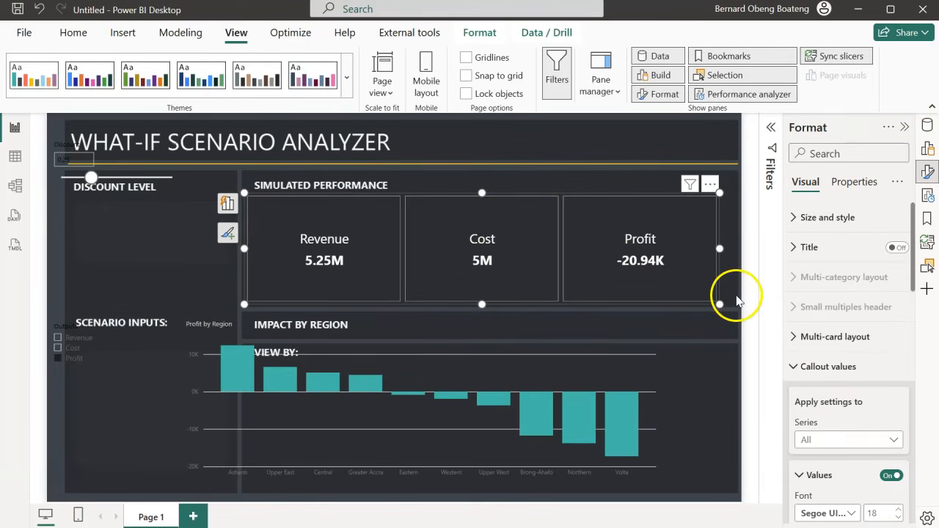
pyautogui.click(793, 368)
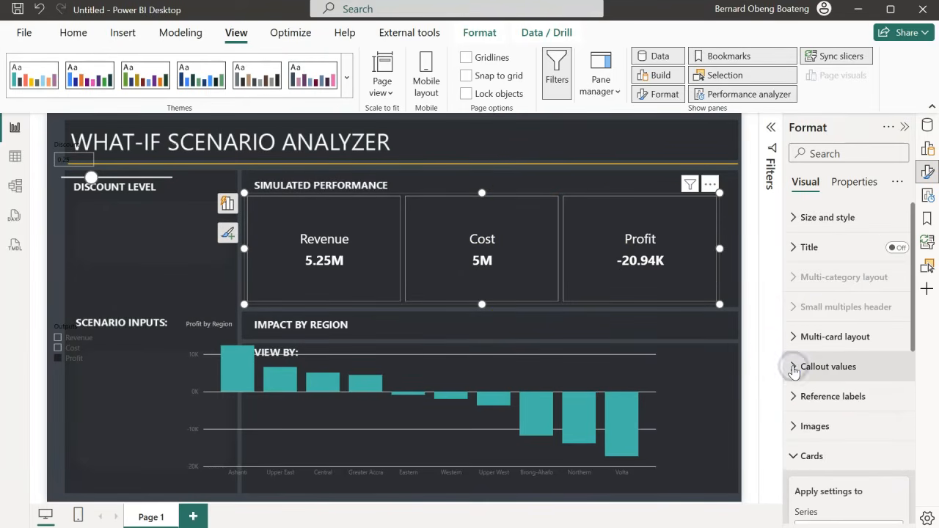
# - Turn on the accent bar for all the Revenue, Cost and Profit cards
pyautogui.scroll(-3, 793, 370)
pyautogui.click(792, 281)
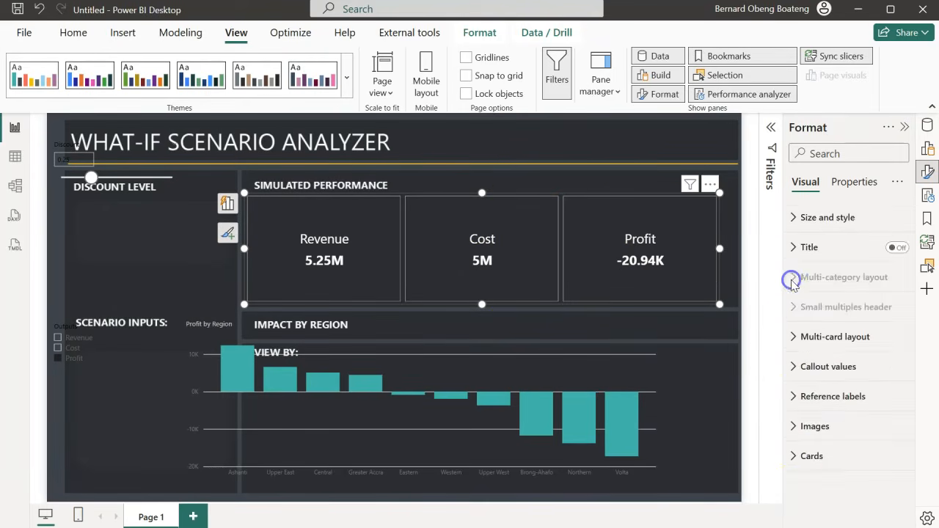
pyautogui.click(794, 456)
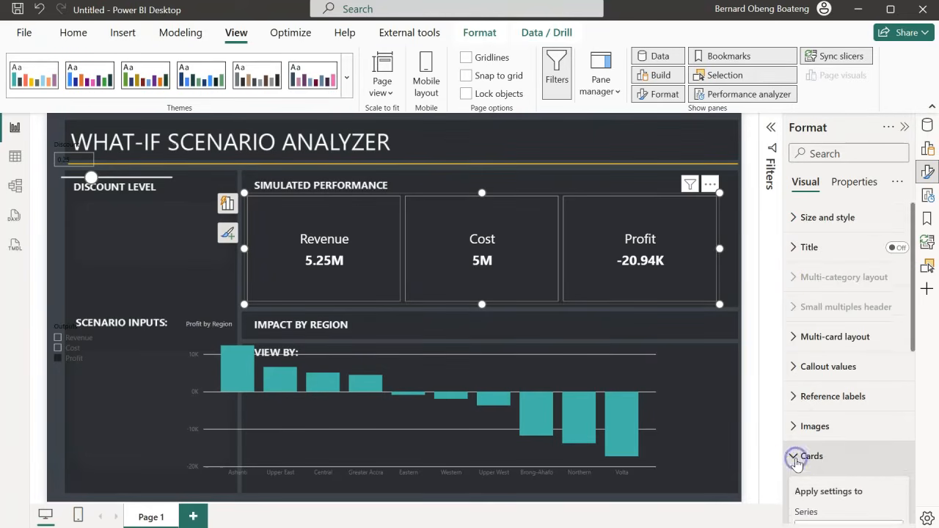
pyautogui.scroll(-5, 797, 462)
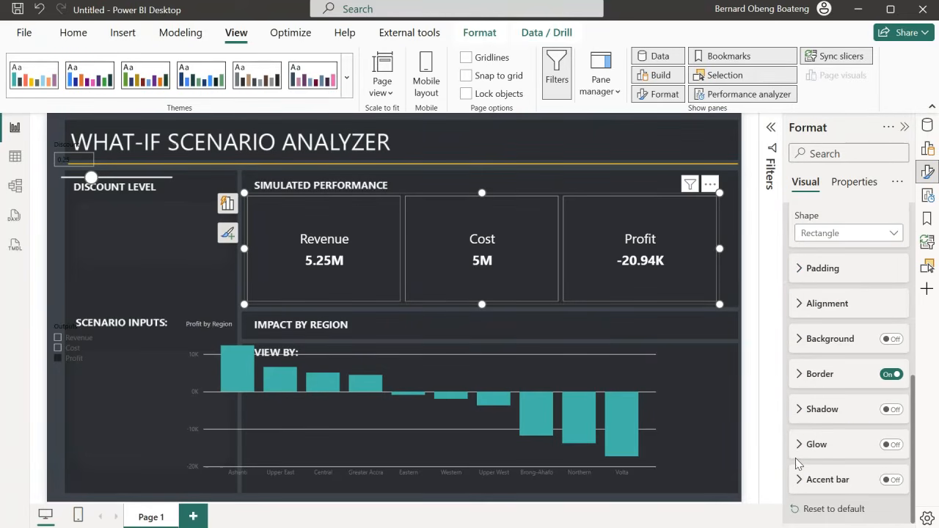
pyautogui.click(890, 480)
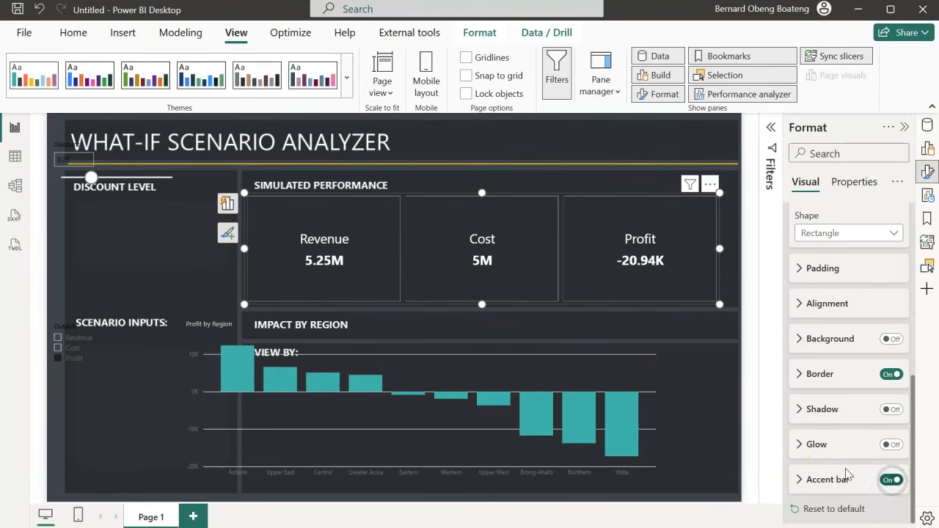
# - Set the accent bars of the Revenue, Cost and Profit cards to teal with a width of 4 px
pyautogui.click(802, 479)
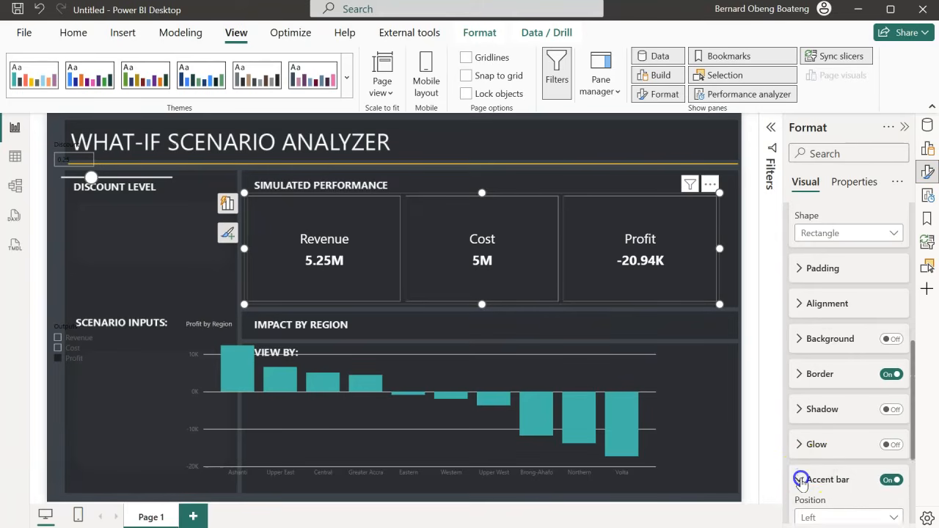
pyautogui.scroll(-3, 802, 479)
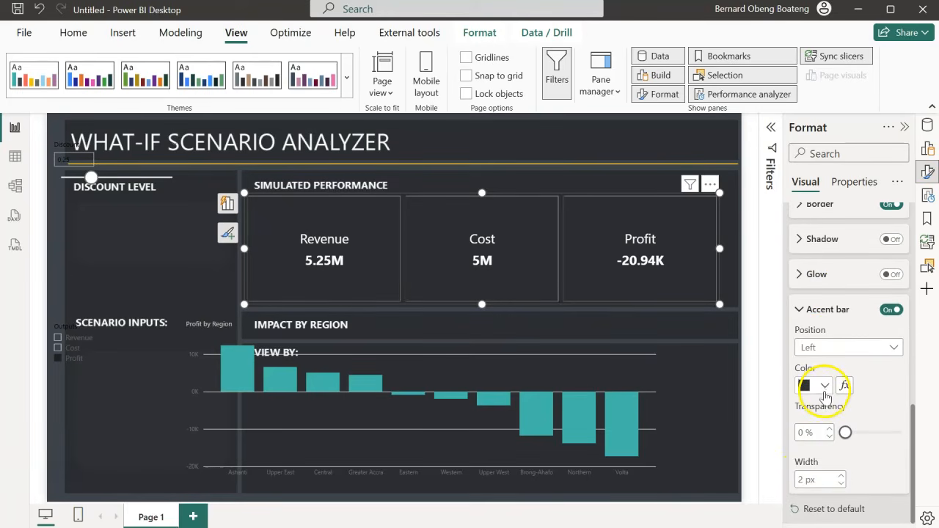
pyautogui.click(825, 386)
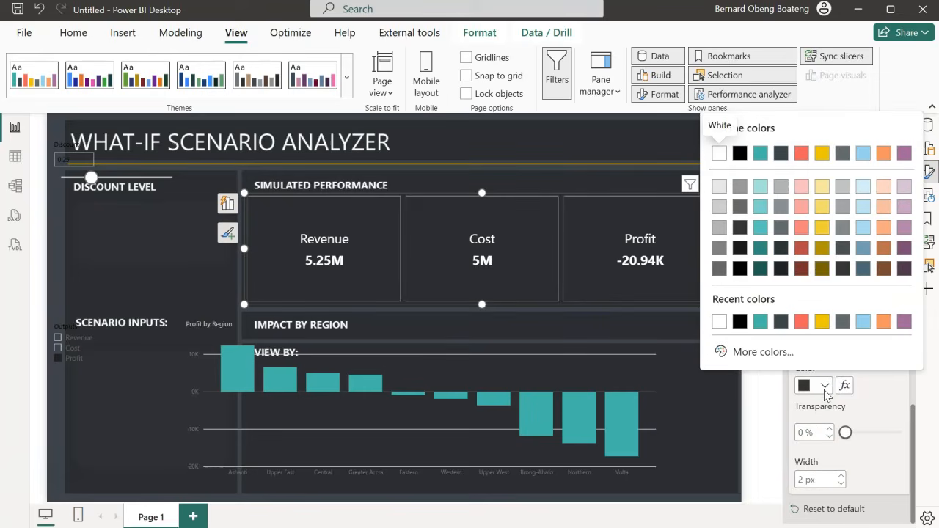
pyautogui.click(760, 321)
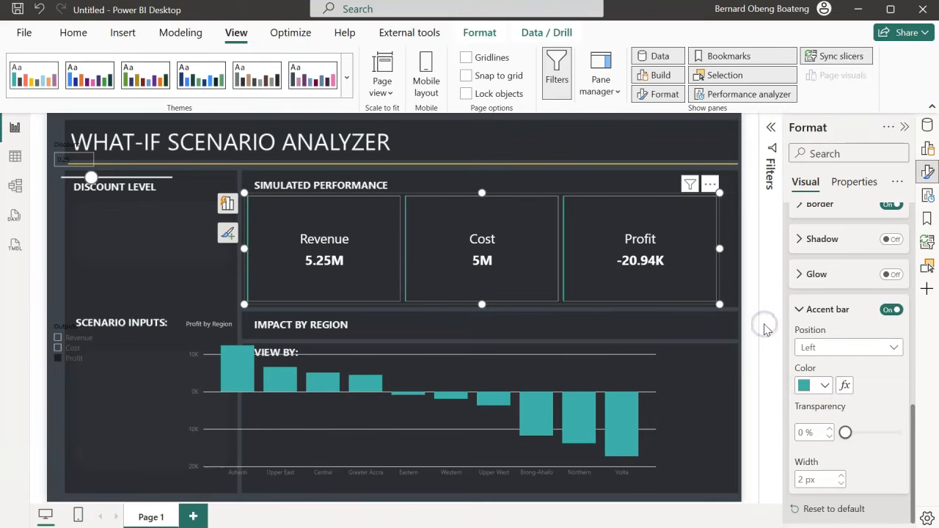
pyautogui.click(842, 479)
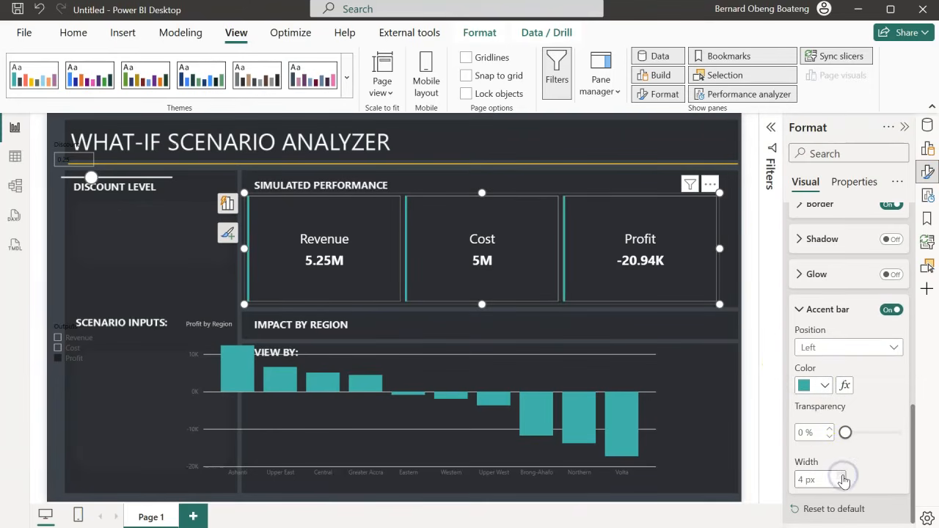
pyautogui.click(636, 183)
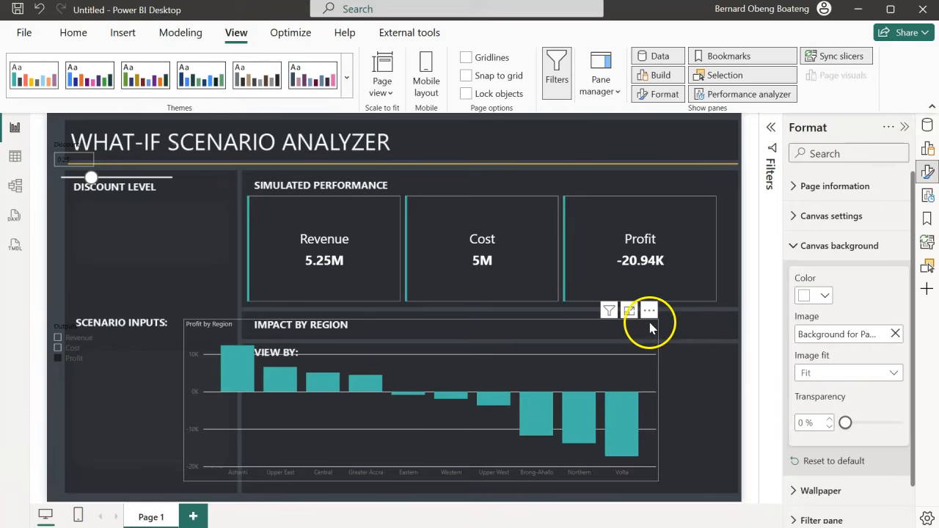
# - Move the Profit by Region chart beneath the VIEW BY heading and shorten it to fit inside the panel
pyautogui.click(651, 327)
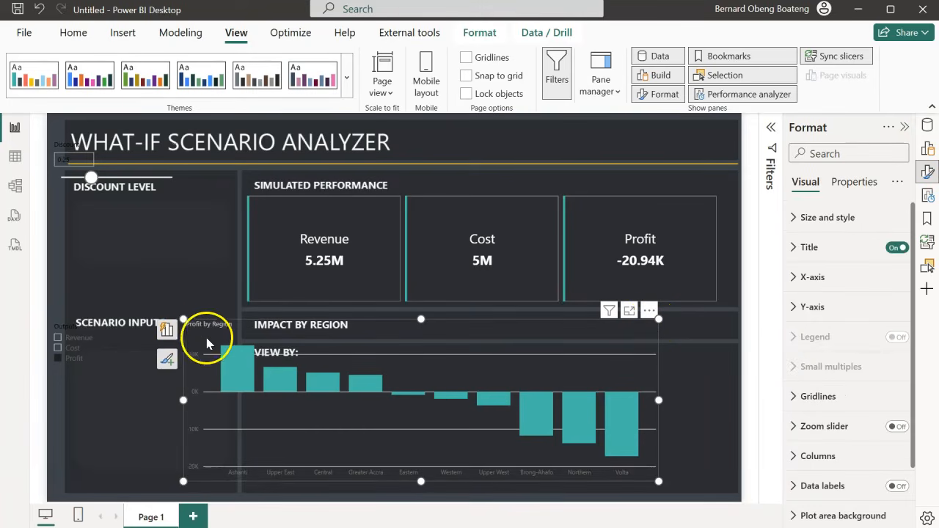
pyautogui.moveTo(376, 325); pyautogui.dragTo(479, 362)
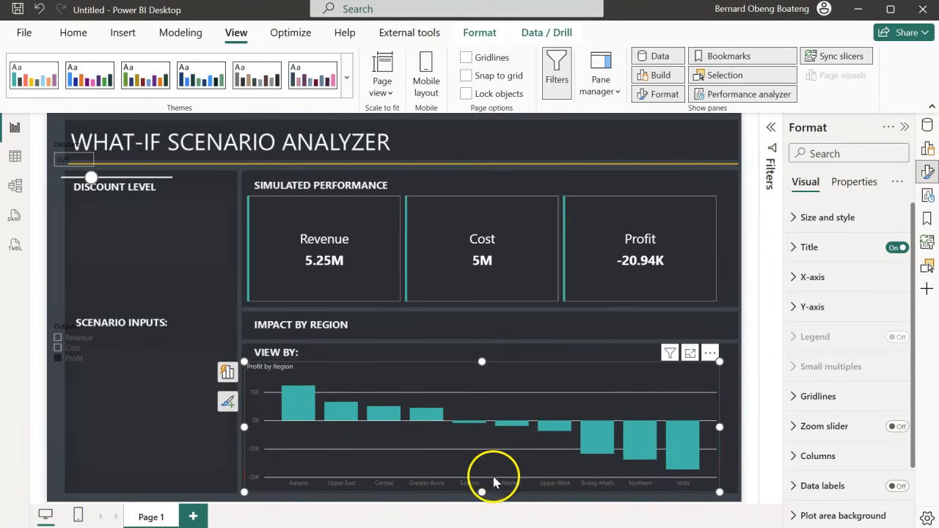
pyautogui.moveTo(483, 492); pyautogui.dragTo(485, 482)
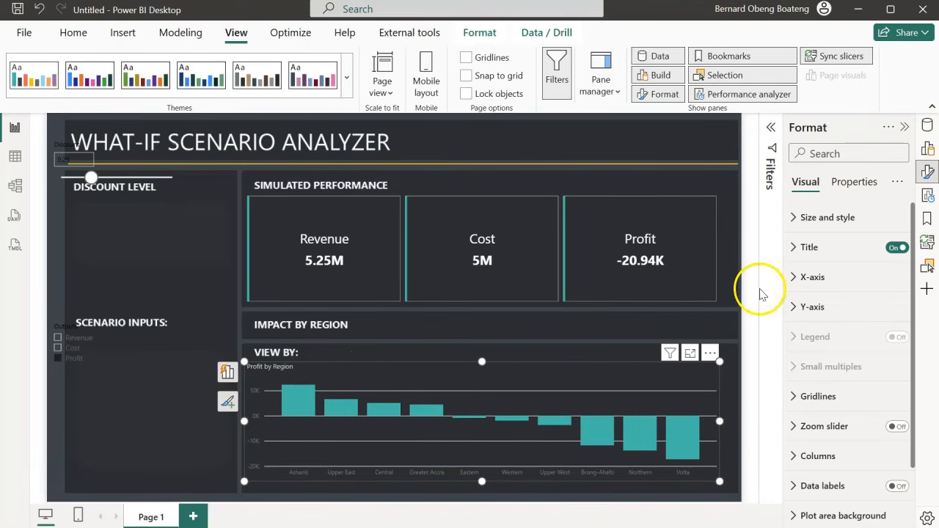
# - Turn off the Y-axis values of the regional profit chart
pyautogui.click(795, 305)
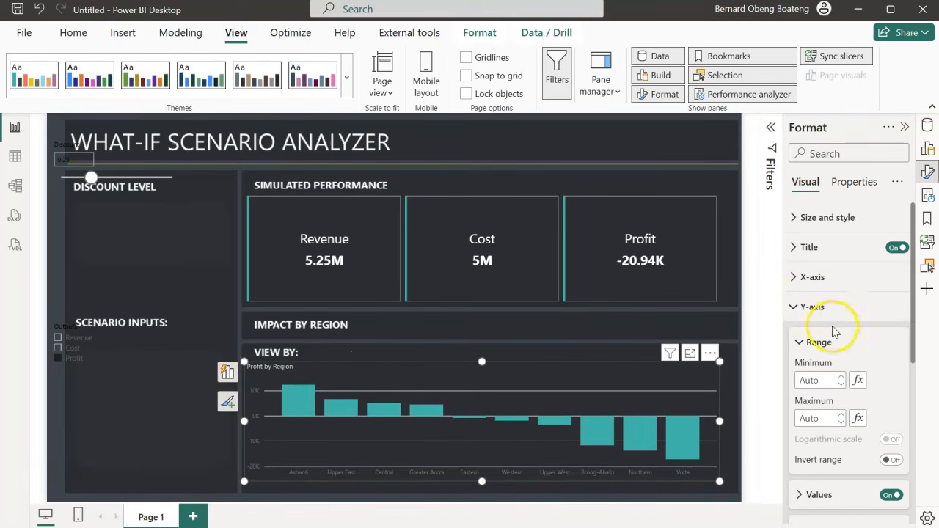
pyautogui.scroll(-2, 833, 332)
pyautogui.click(888, 435)
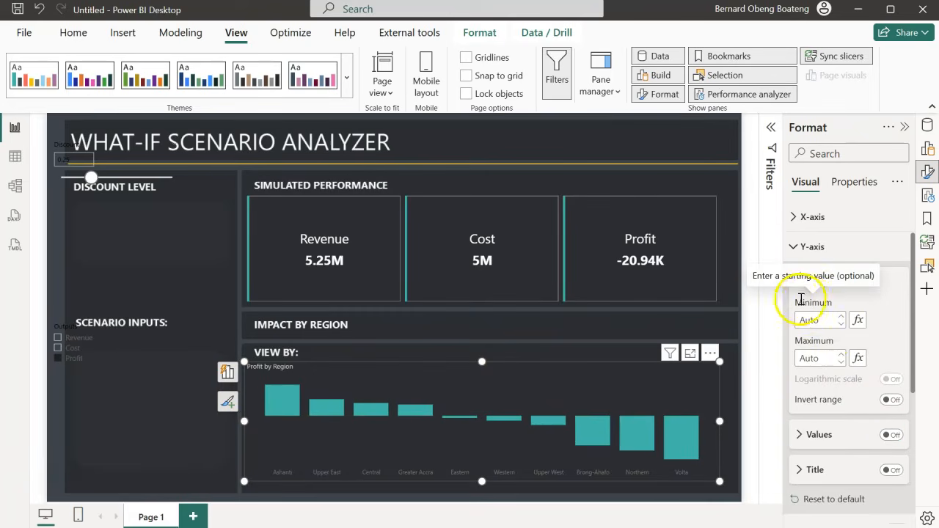
pyautogui.click(795, 249)
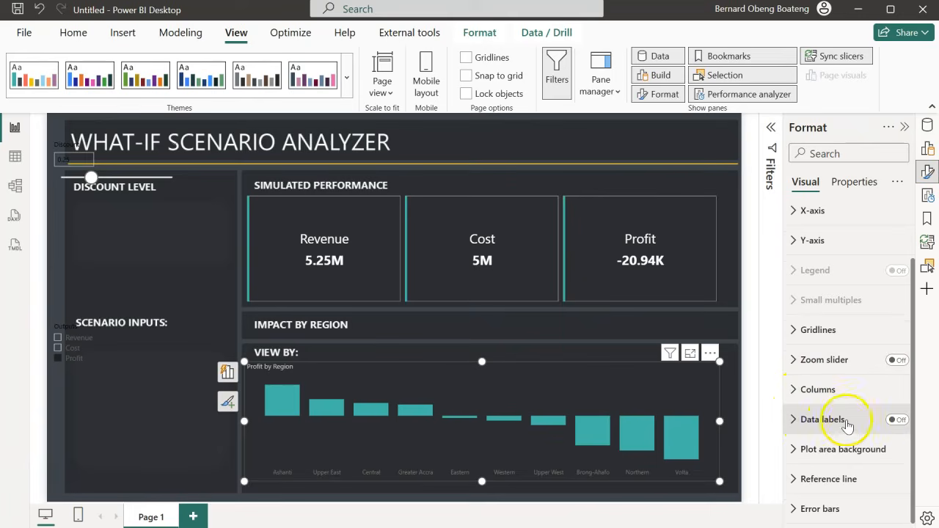
# - Turn on the regional chart's data labels and set their values to white at font size 10
pyautogui.click(898, 421)
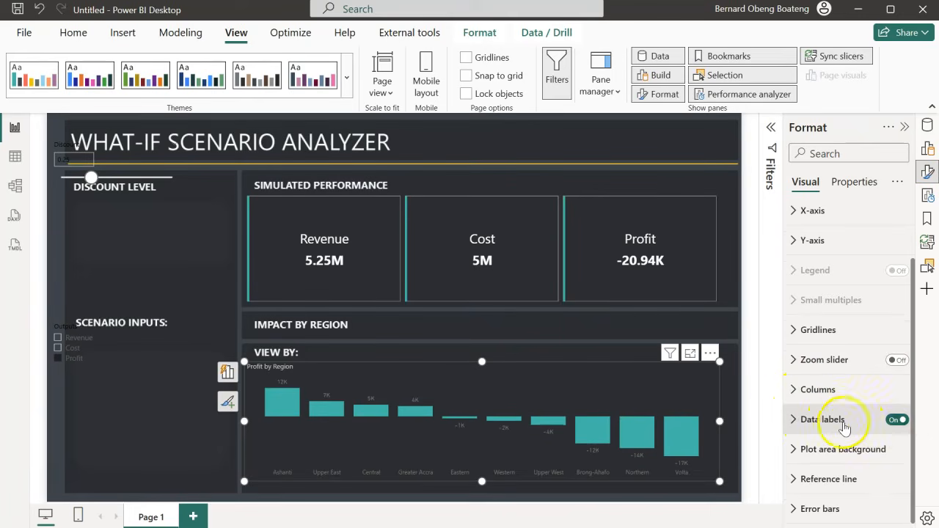
pyautogui.click(799, 420)
pyautogui.scroll(-2, 799, 425)
pyautogui.scroll(-4, 796, 422)
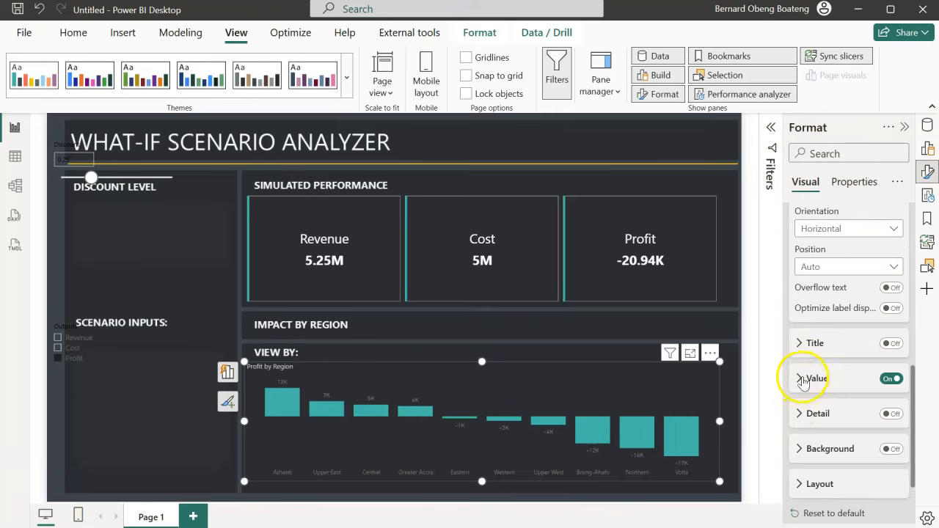
pyautogui.click(803, 378)
pyautogui.scroll(-2, 813, 422)
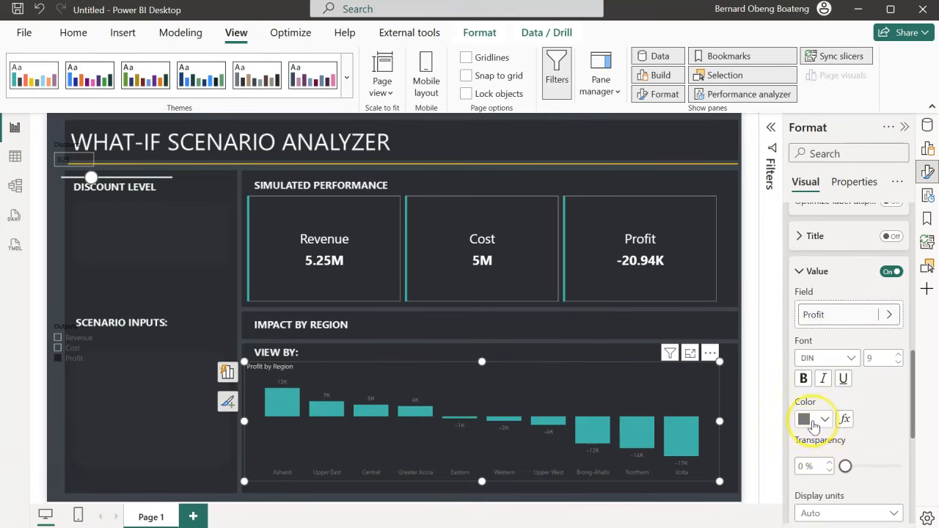
pyautogui.click(825, 420)
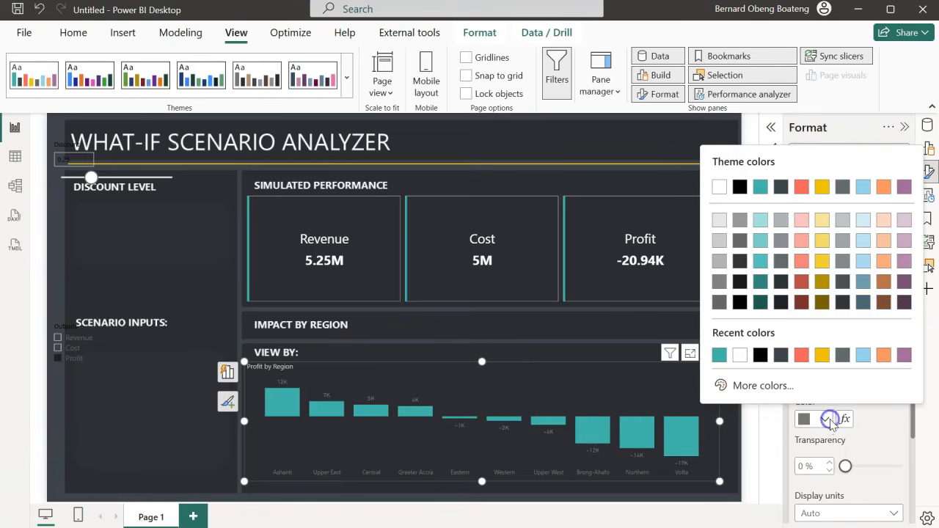
pyautogui.click(745, 362)
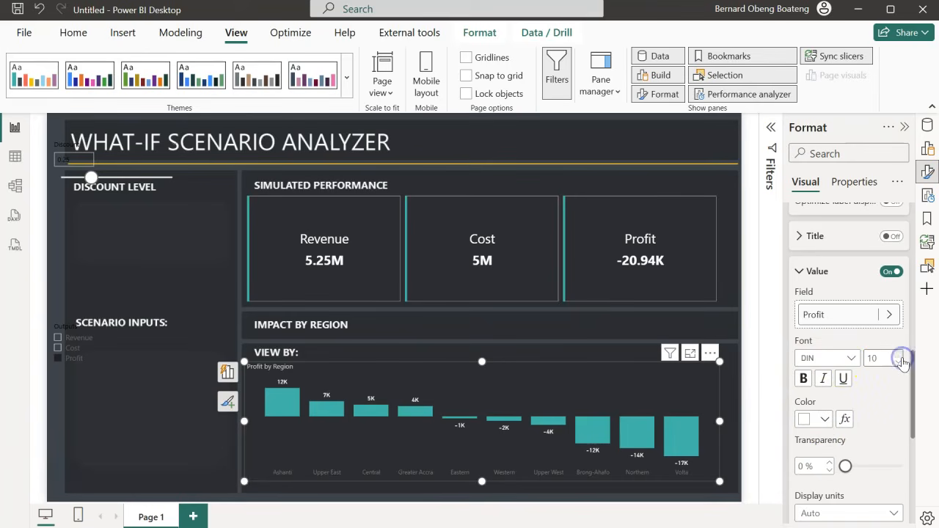
pyautogui.click(485, 421)
pyautogui.click(802, 274)
# - Set the regional chart's X-axis values to white and increase their font size to 10
pyautogui.scroll(8, 803, 279)
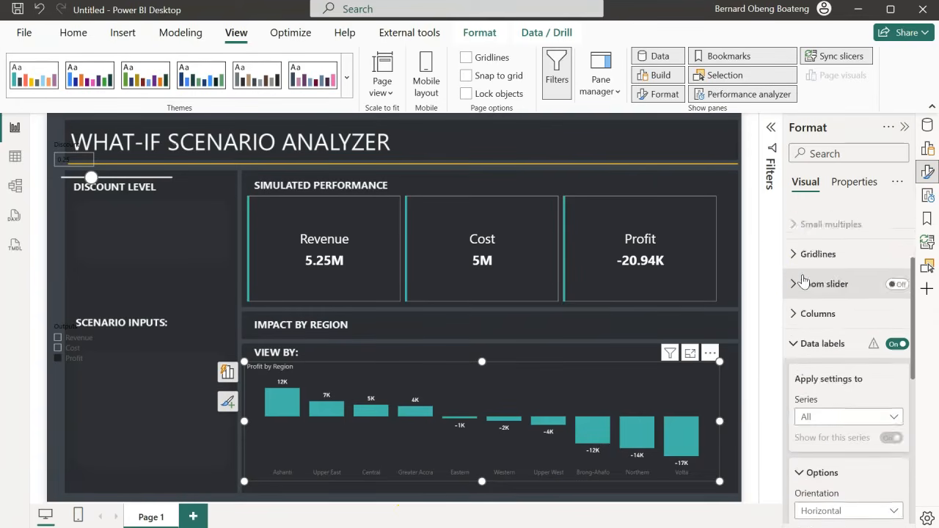
pyautogui.click(794, 277)
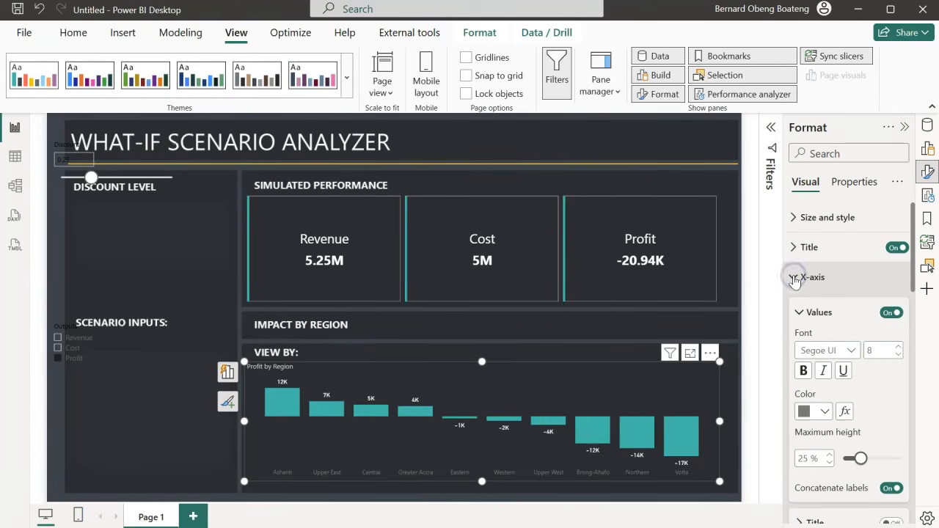
pyautogui.click(827, 413)
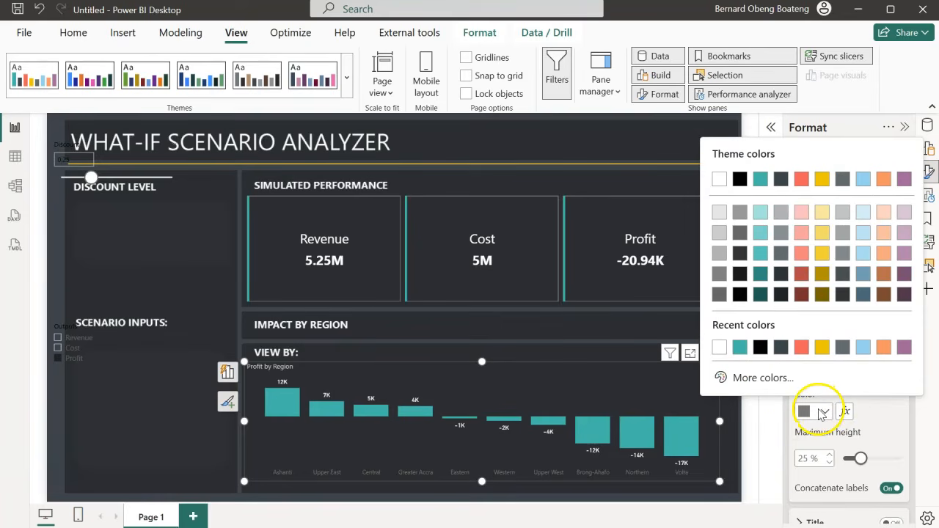
pyautogui.click(719, 348)
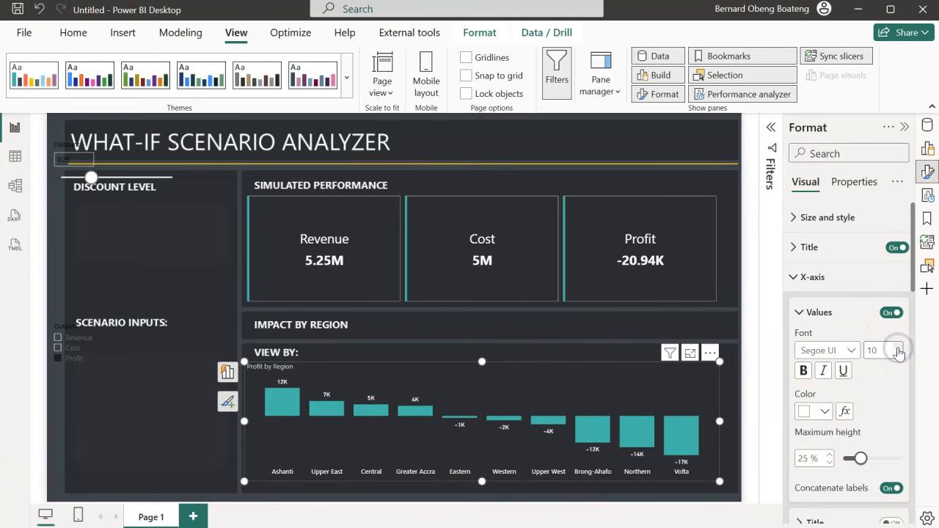
pyautogui.click(717, 419)
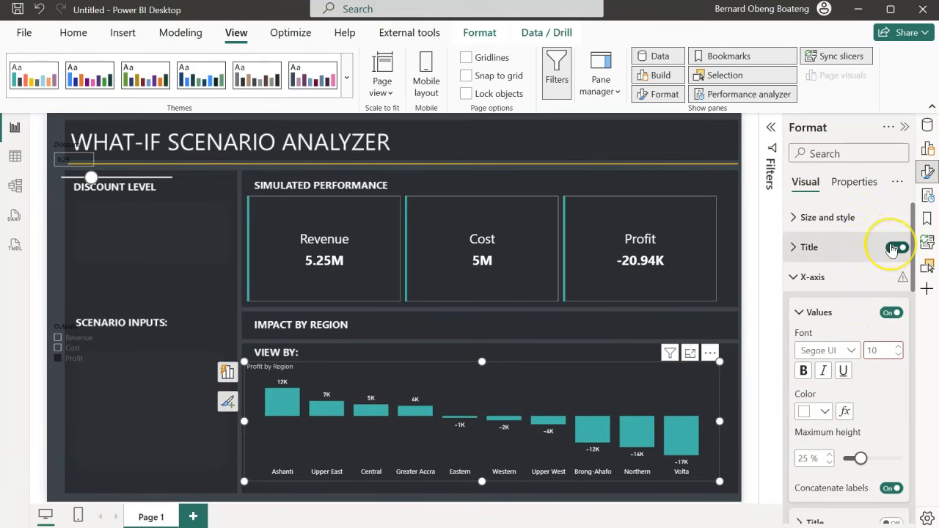
# - Turn off the title of the regional profit chart
pyautogui.click(892, 250)
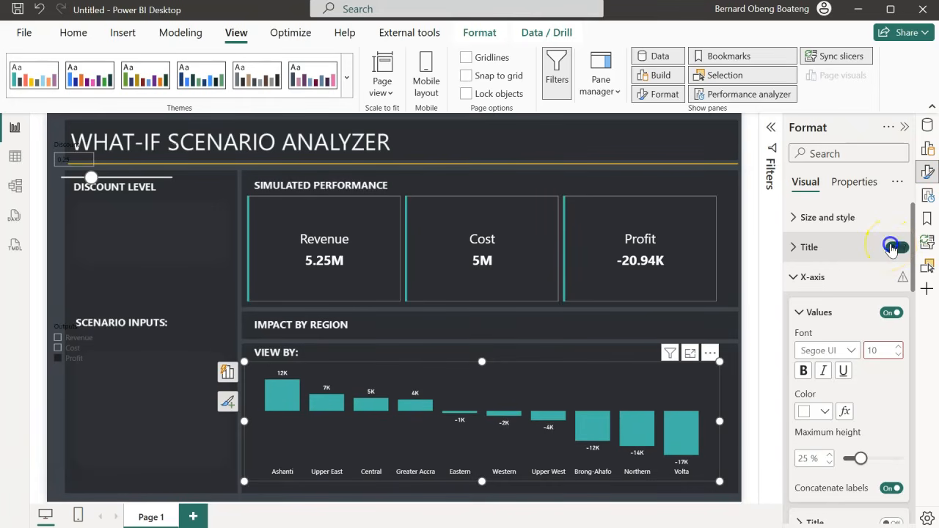
pyautogui.click(485, 402)
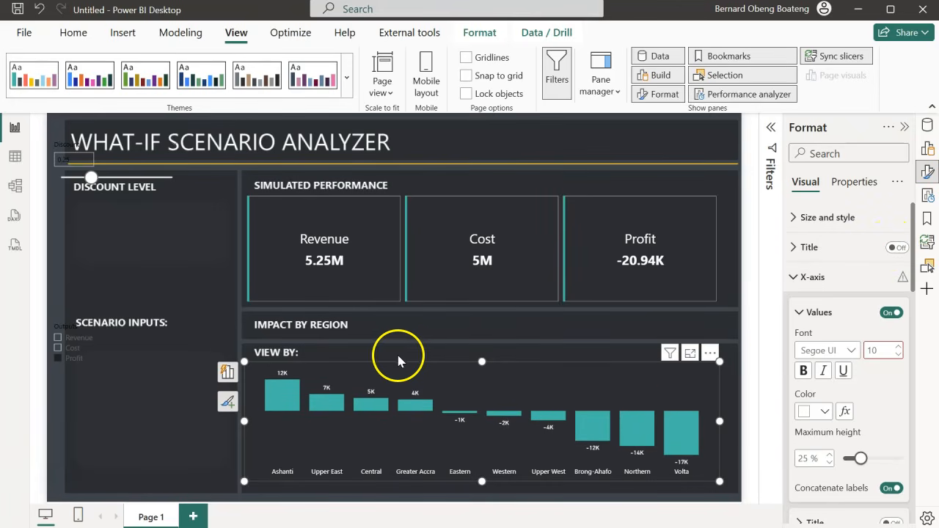
pyautogui.click(523, 355)
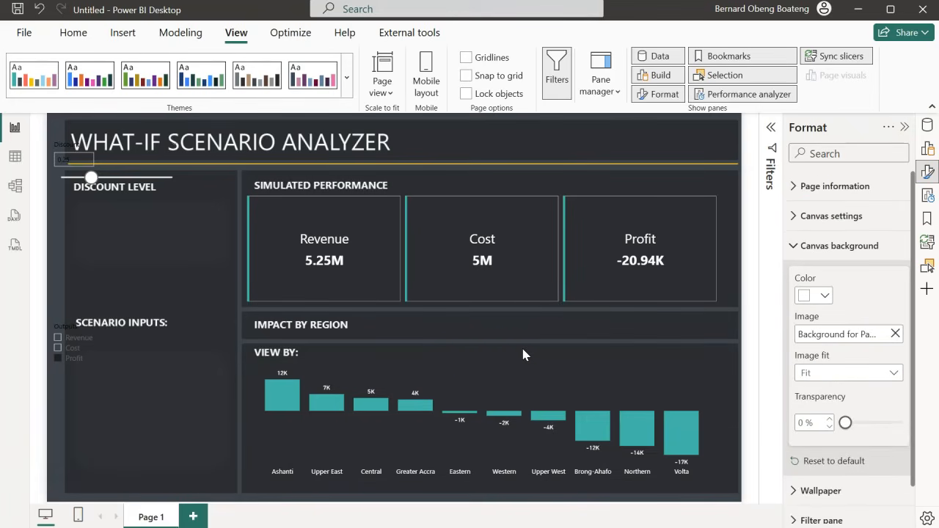
pyautogui.click(521, 370)
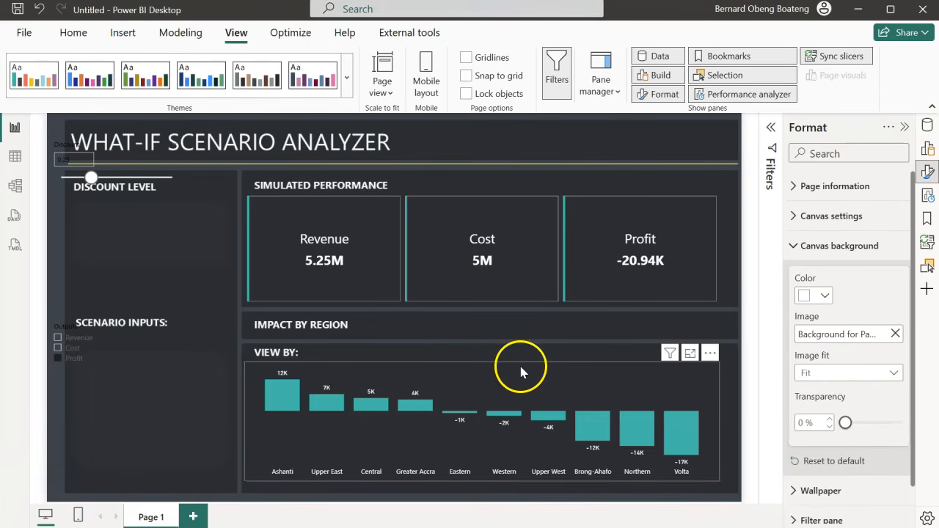
# - Open conditional formatting for the regional chart's column colour and base its rules on the Profit field
pyautogui.click(518, 390)
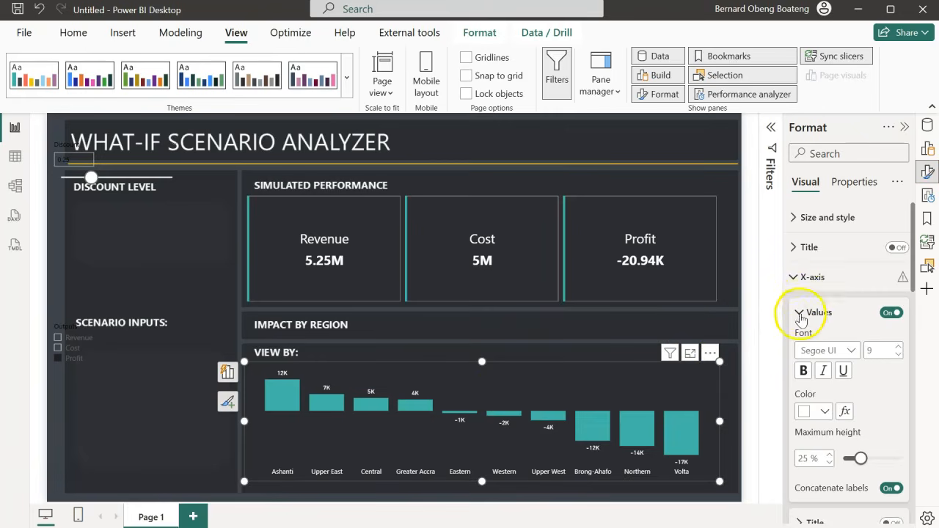
pyautogui.click(794, 279)
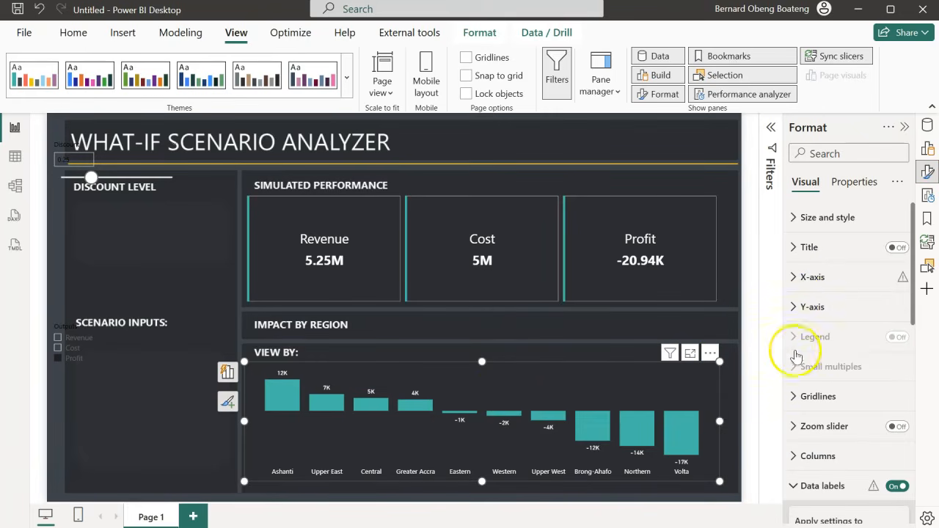
pyautogui.scroll(-3, 792, 357)
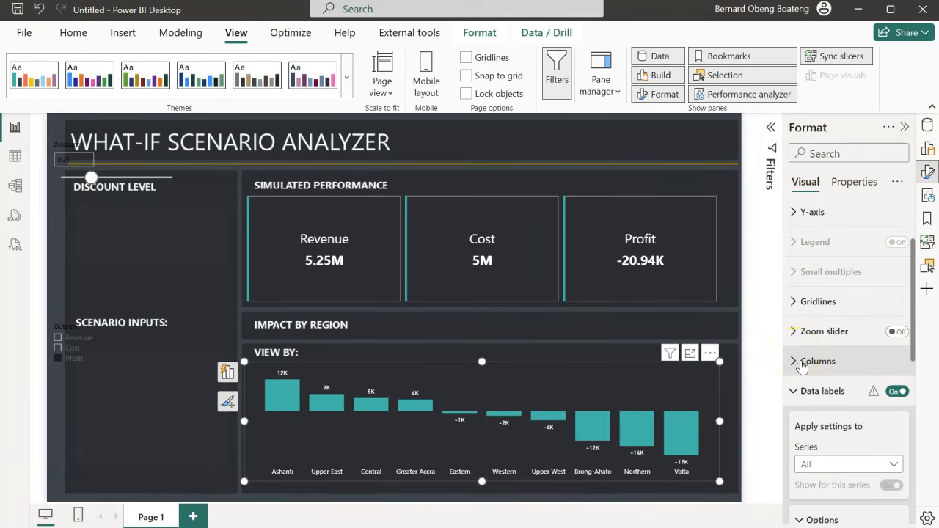
pyautogui.click(796, 361)
pyautogui.scroll(-3, 797, 367)
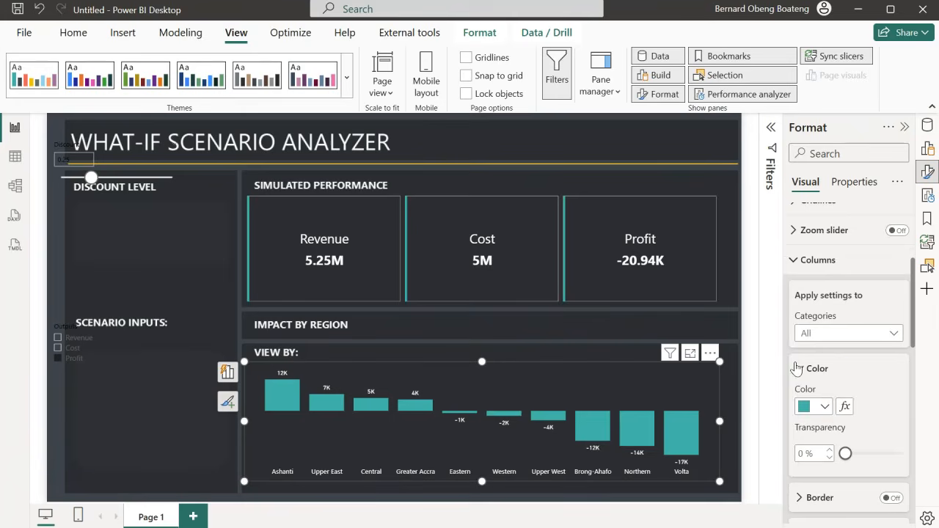
pyautogui.scroll(-2, 802, 387)
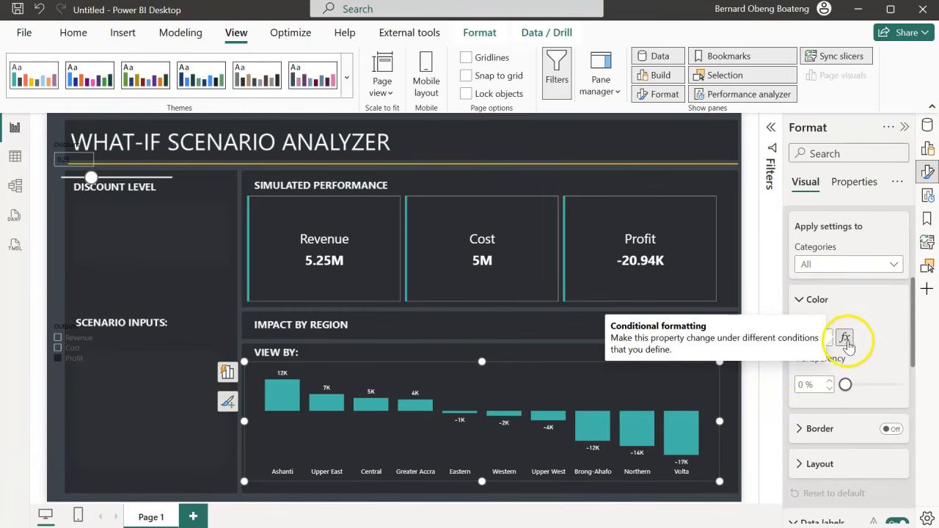
pyautogui.click(846, 339)
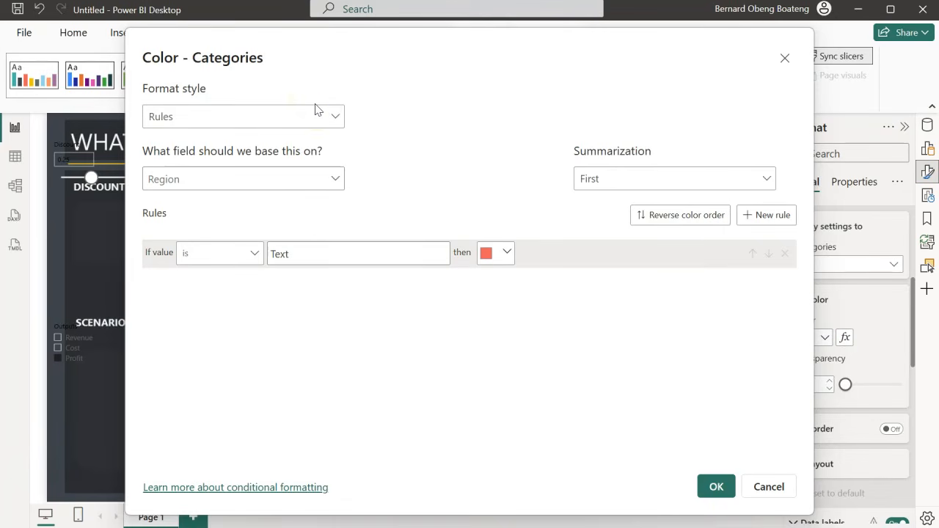
pyautogui.click(173, 122)
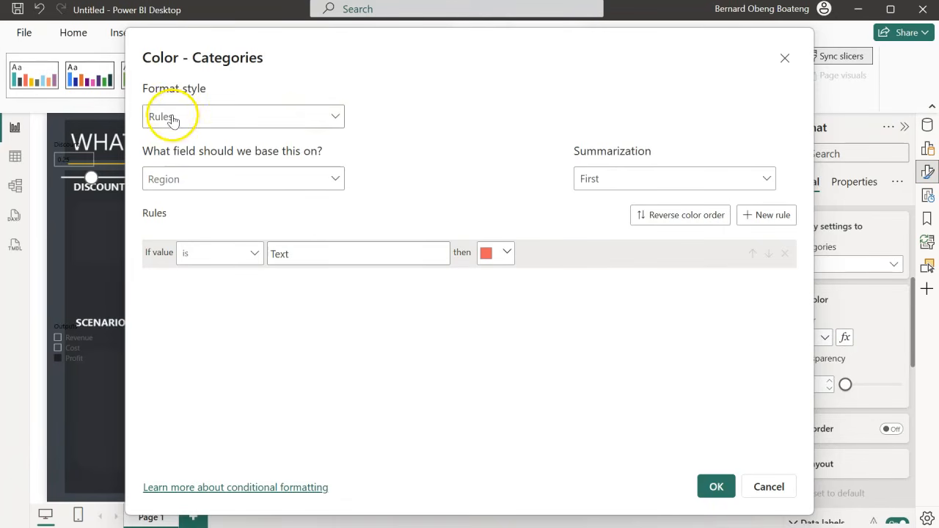
pyautogui.click(308, 176)
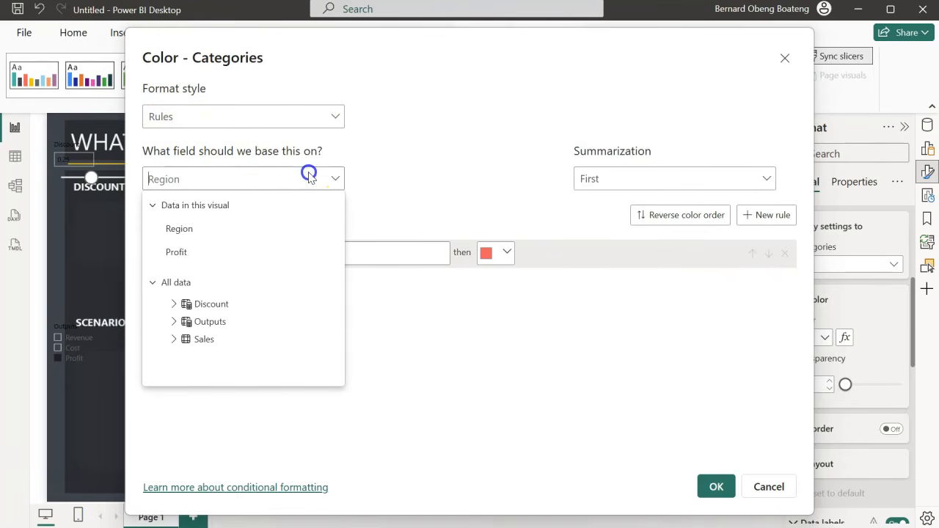
pyautogui.click(176, 252)
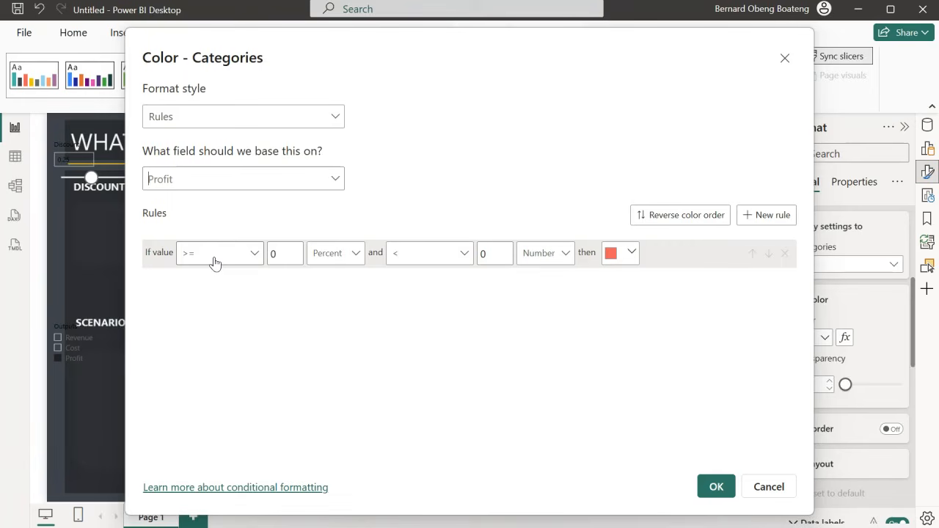
# - Set the colour rule to range from the minimum as a number to less than 0, keeping the coral colour, and apply it
pyautogui.click(291, 255)
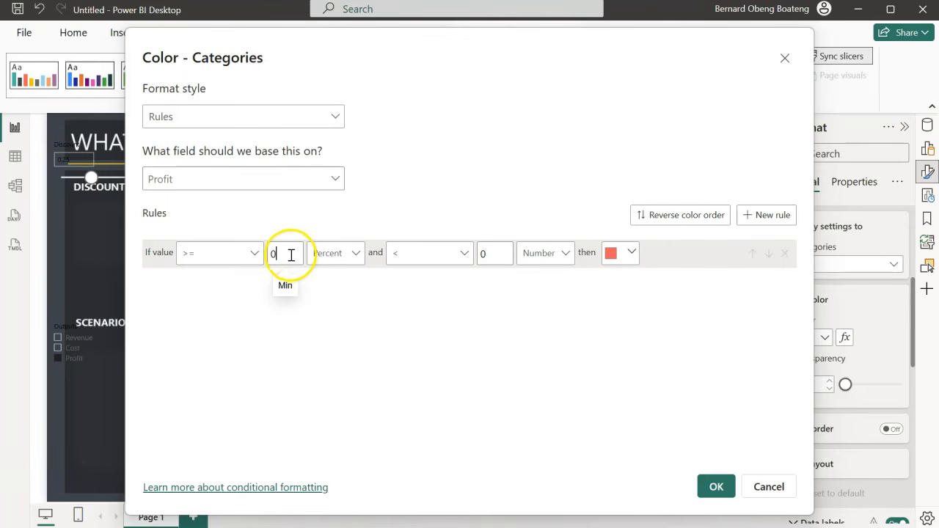
pyautogui.press('BackSpace')
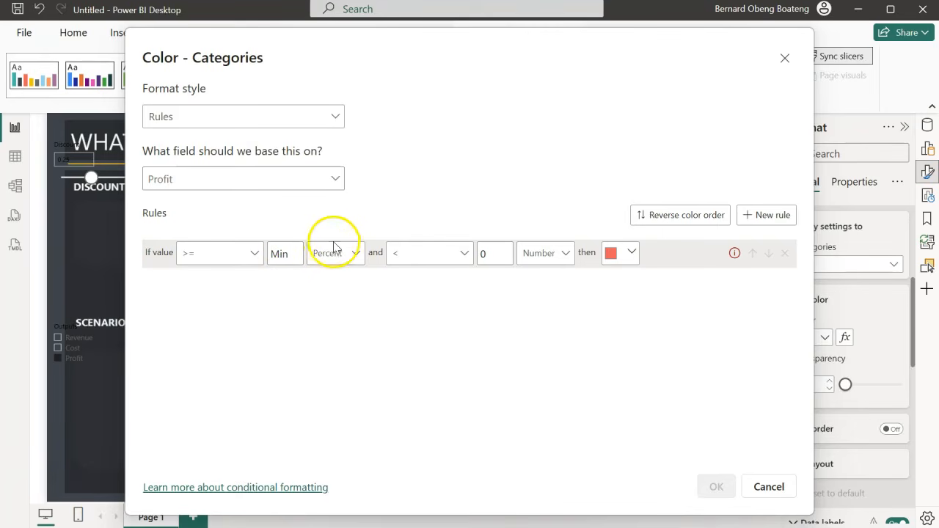
pyautogui.click(355, 252)
pyautogui.click(345, 279)
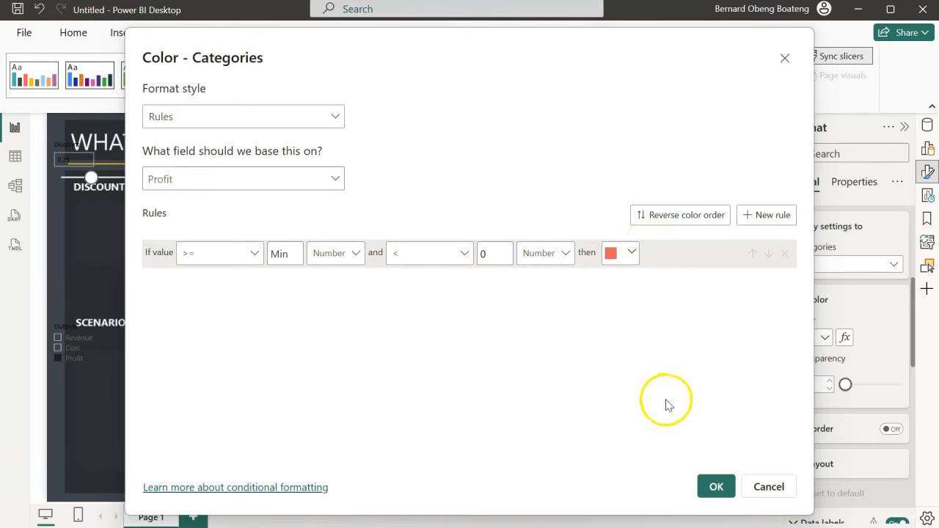
pyautogui.click(711, 486)
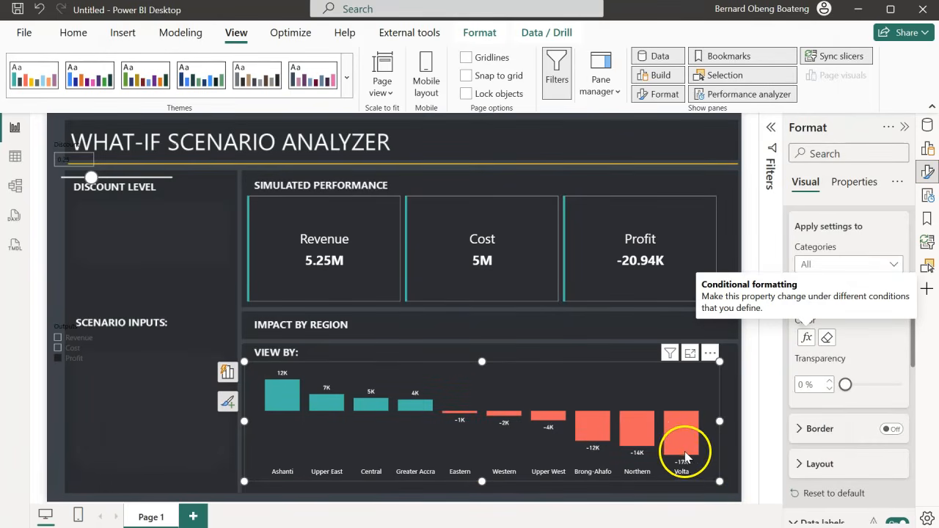
pyautogui.moveTo(639, 436)
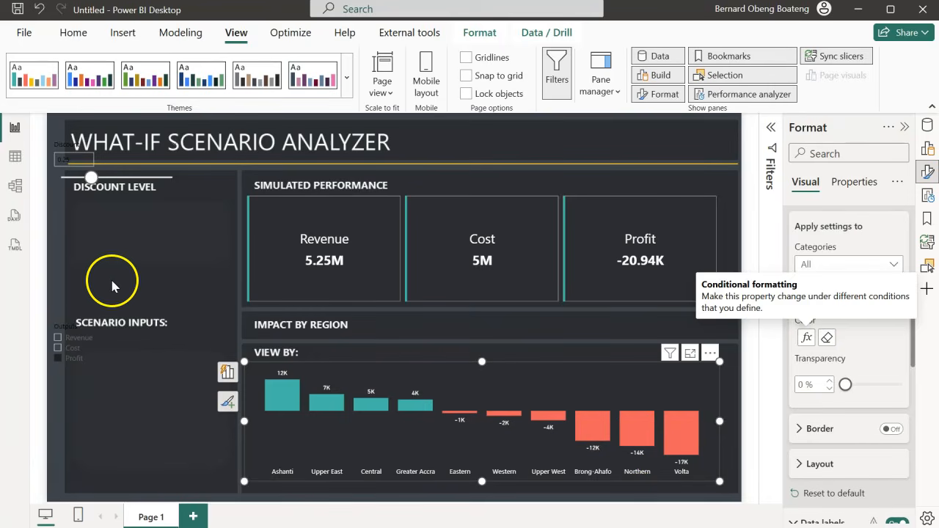
# - Move the Outputs slicer out of the scenario inputs area onto the Impact by Region heading
pyautogui.click(69, 323)
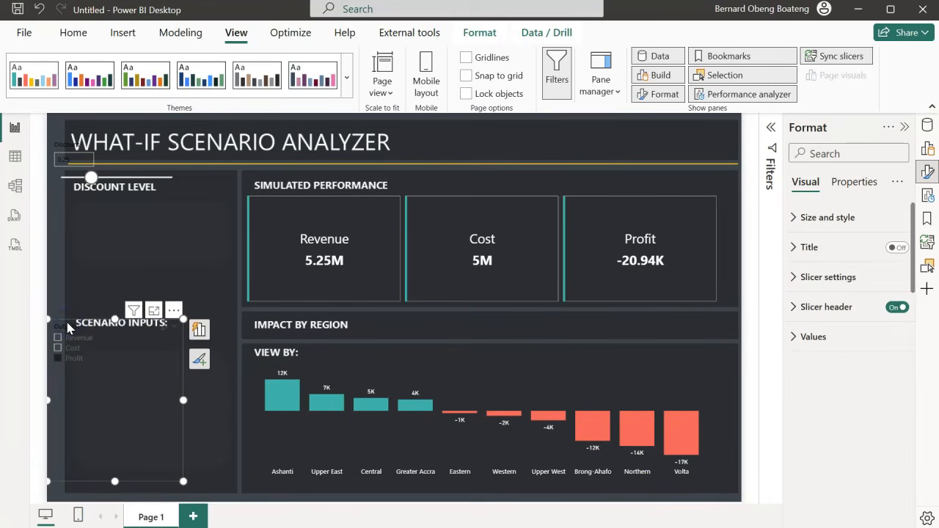
pyautogui.moveTo(68, 327); pyautogui.dragTo(404, 317)
pyautogui.click(414, 341)
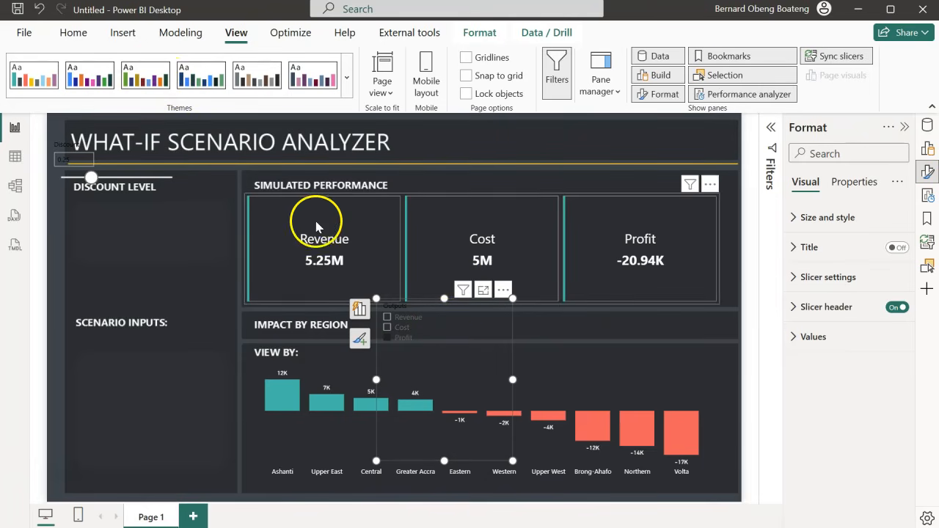
# - Convert the Outputs slicer to a Button slicer
pyautogui.click(85, 34)
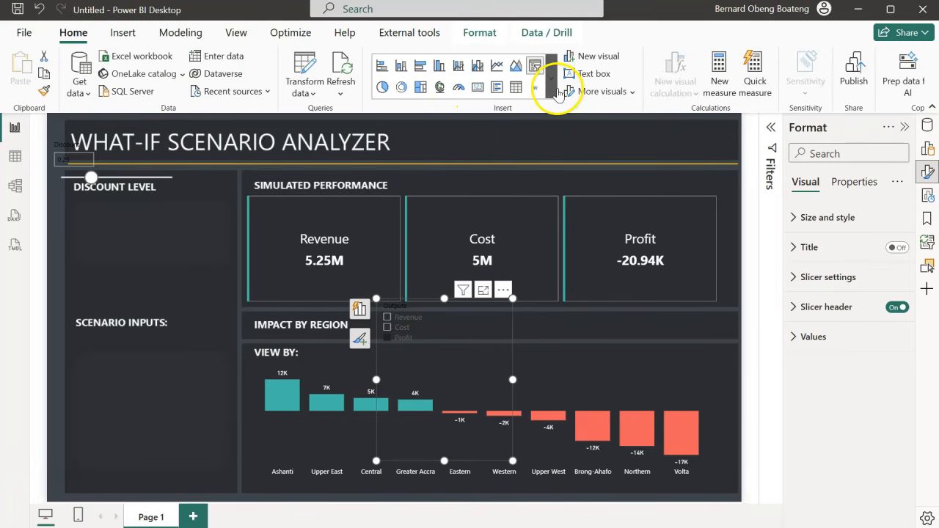
pyautogui.click(555, 91)
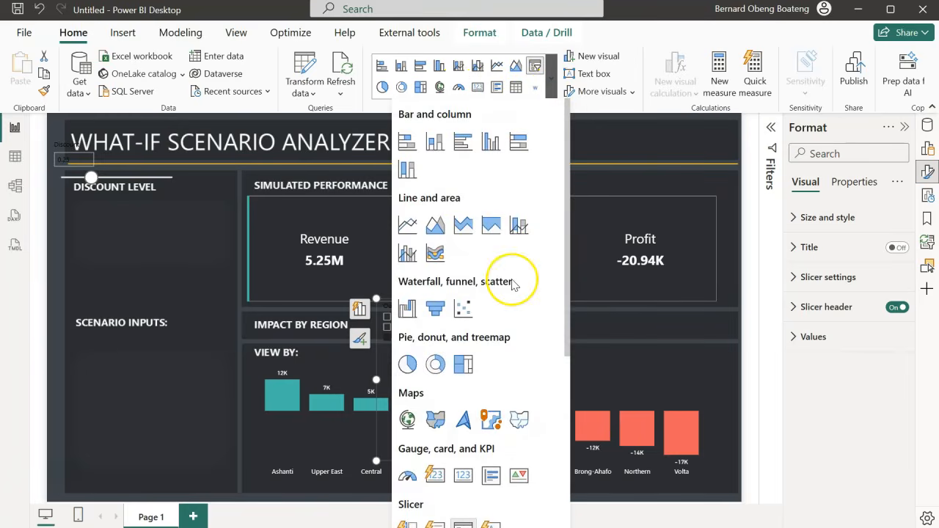
pyautogui.scroll(-5, 514, 285)
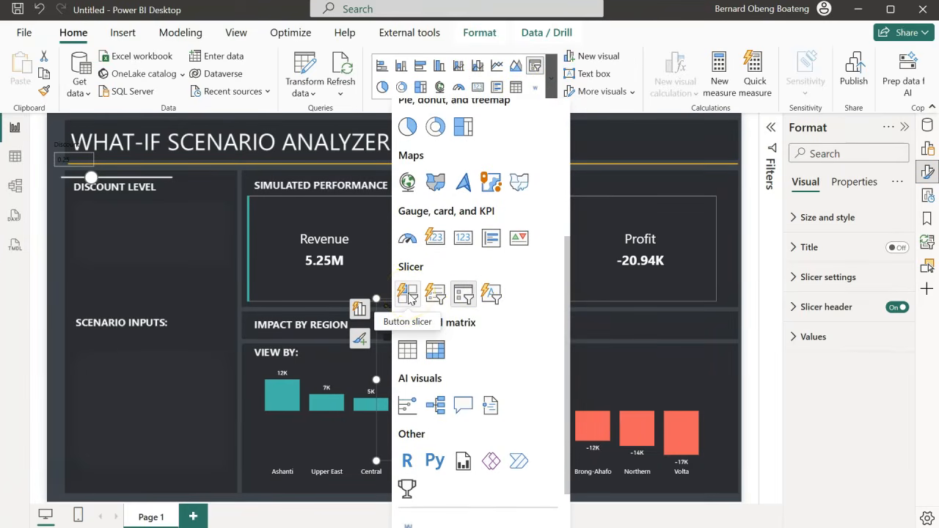
pyautogui.click(409, 295)
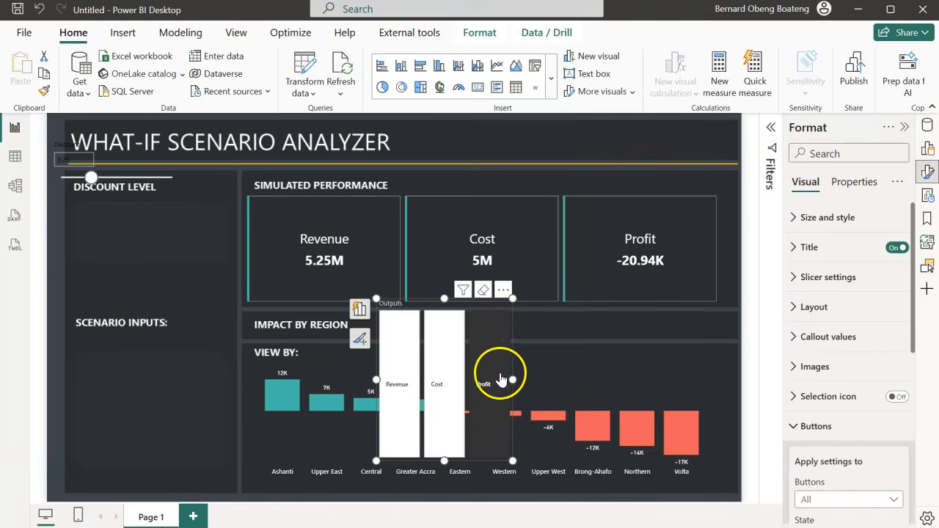
# - Widen the Outputs button slicer, reduce it to a single short row and place it beside the Impact by Region heading
pyautogui.moveTo(514, 378); pyautogui.dragTo(663, 379)
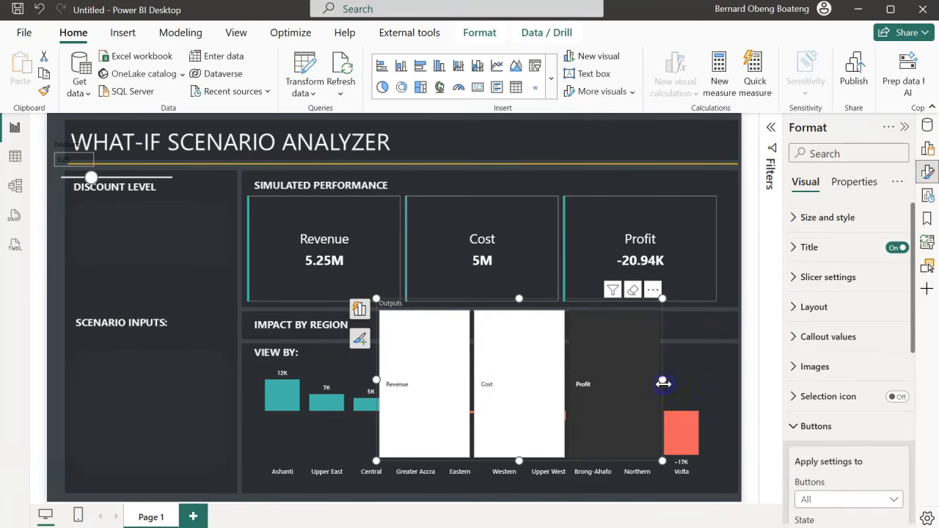
pyautogui.moveTo(520, 460); pyautogui.dragTo(532, 347)
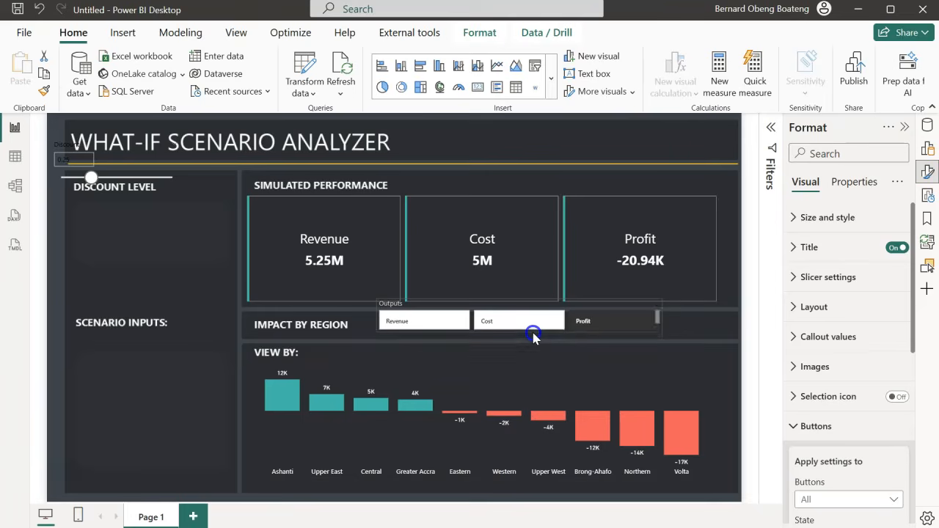
pyautogui.click(516, 306)
pyautogui.moveTo(516, 308); pyautogui.dragTo(500, 310)
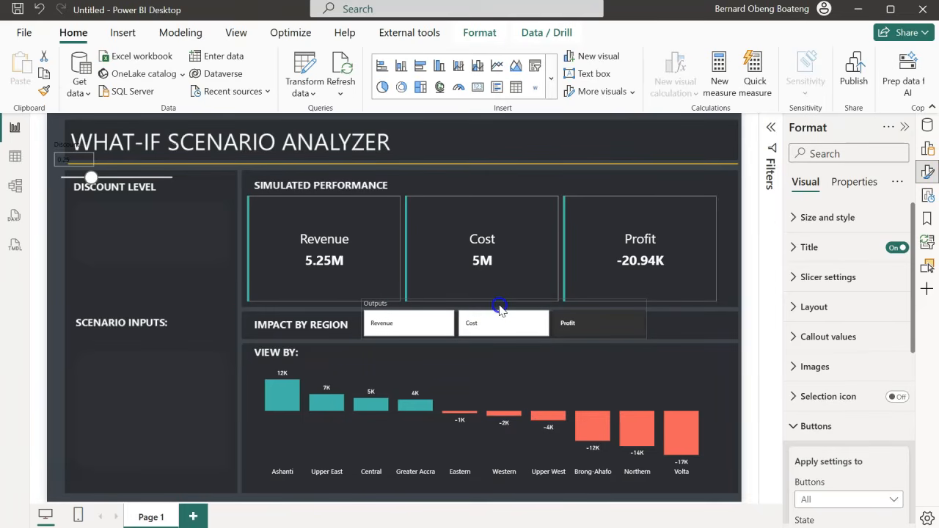
pyautogui.click(628, 348)
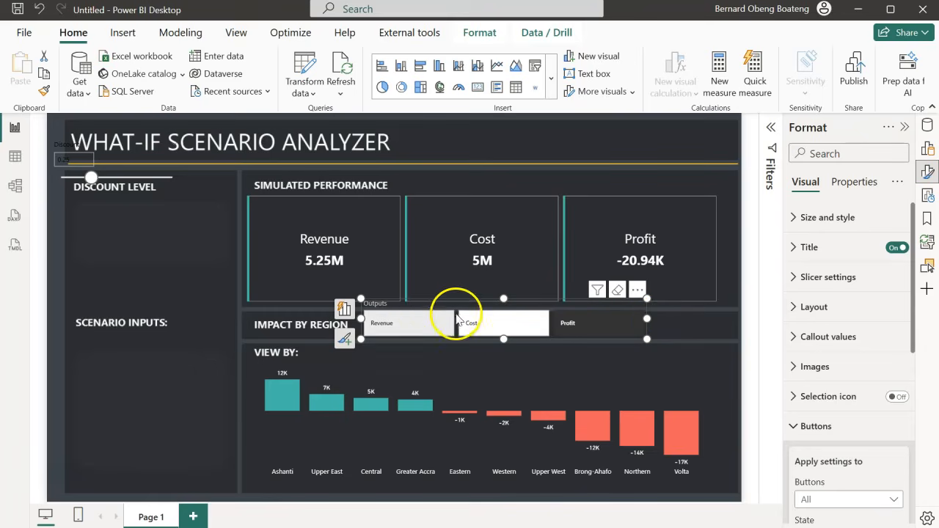
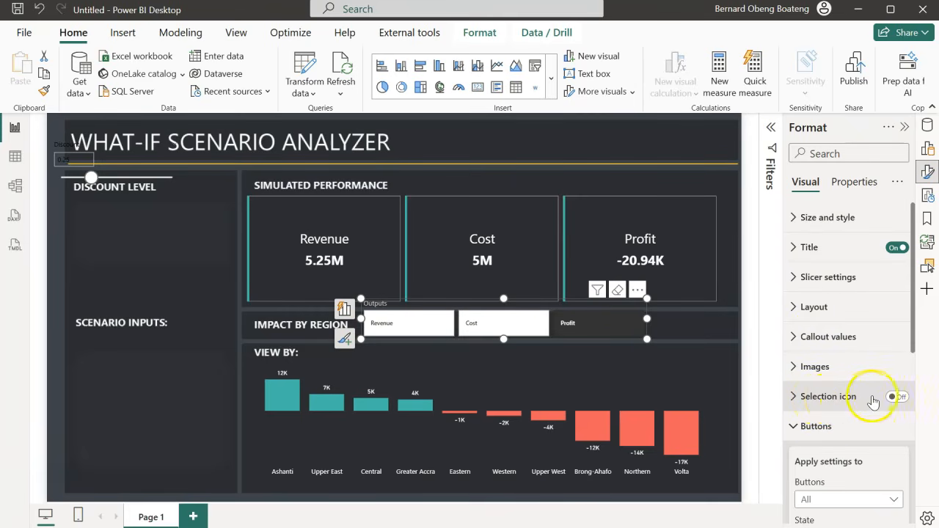
# - Turn on the selection icon of the Outputs button slicer and turn off its title
pyautogui.click(900, 397)
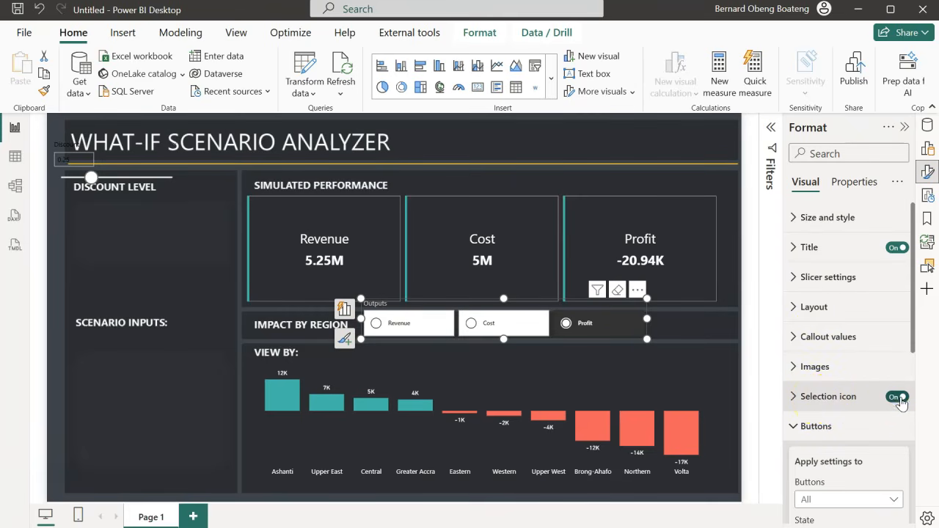
pyautogui.click(435, 326)
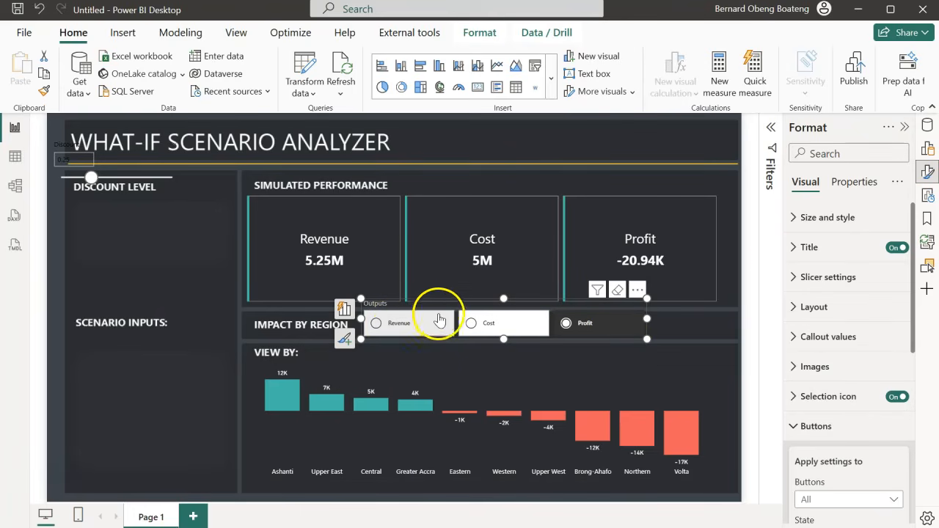
pyautogui.click(884, 255)
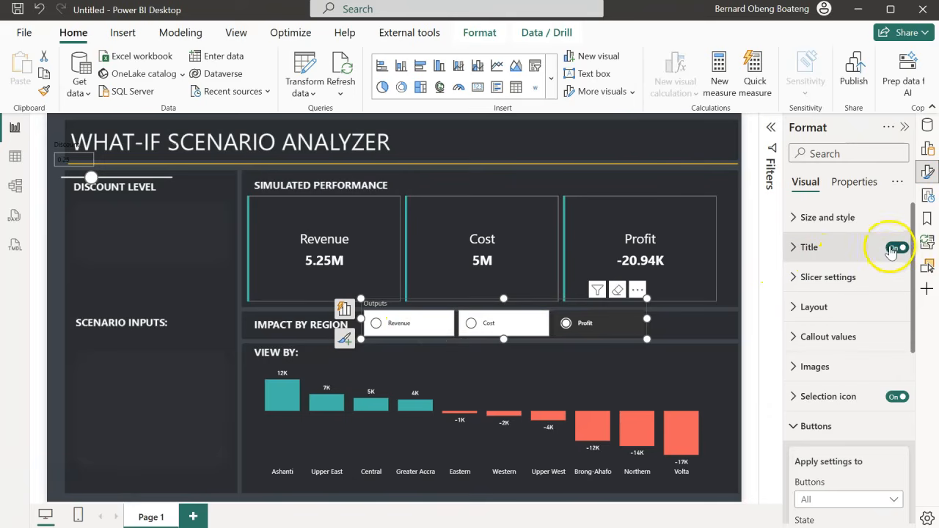
# - Shift the Outputs button slicer down slightly so it fits inside the Impact by Region band
pyautogui.click(585, 320)
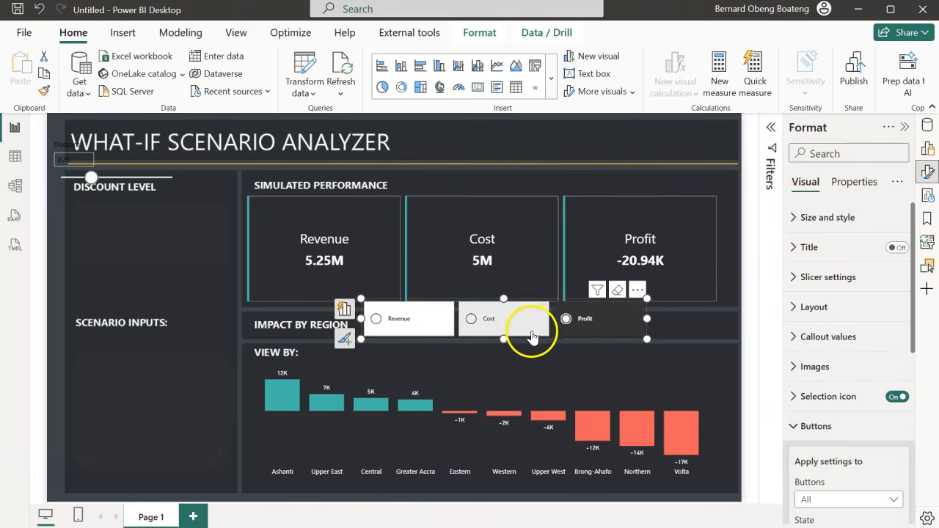
pyautogui.moveTo(506, 337); pyautogui.dragTo(519, 314)
pyautogui.click(784, 389)
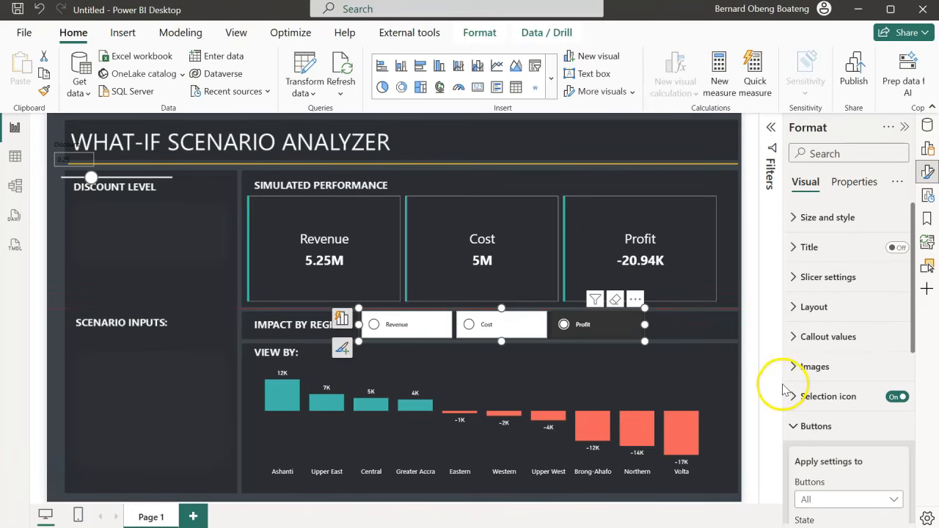
# - Turn off the fill of the Outputs slicer's buttons
pyautogui.scroll(-1, 800, 389)
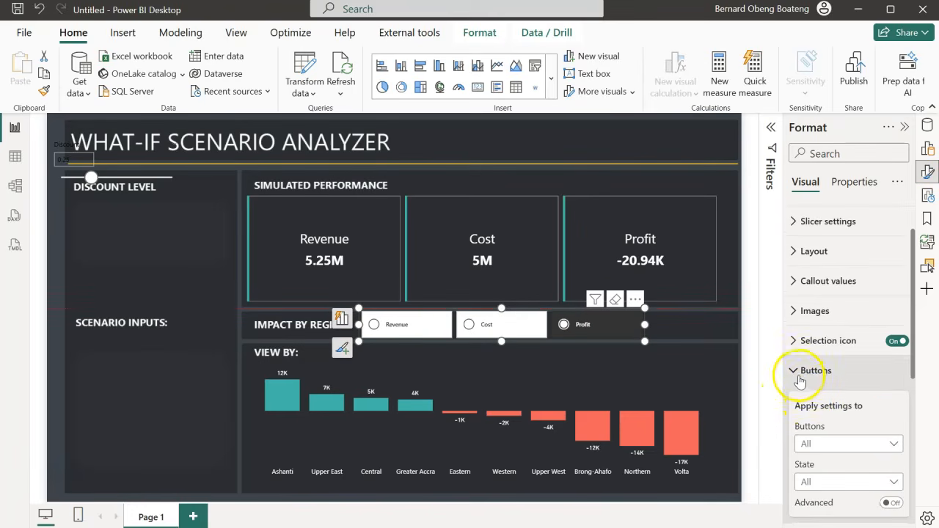
pyautogui.click(798, 374)
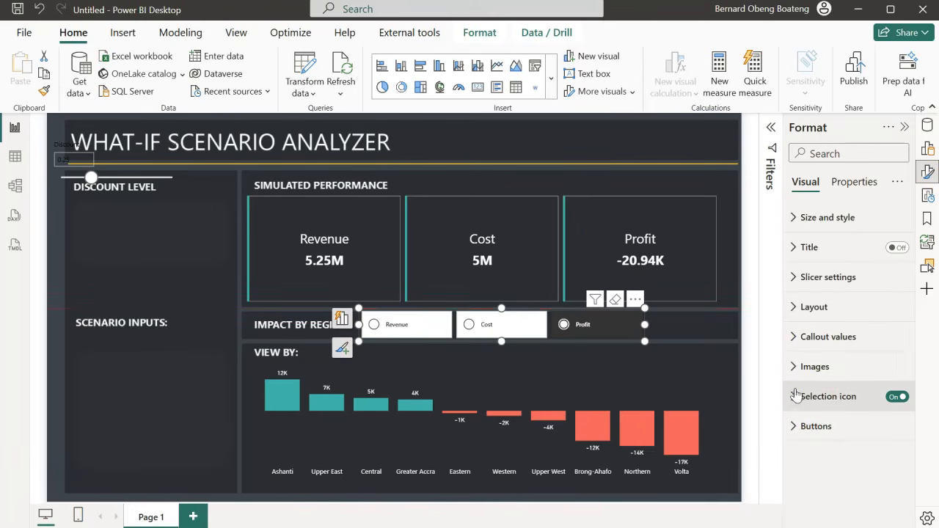
pyautogui.click(794, 435)
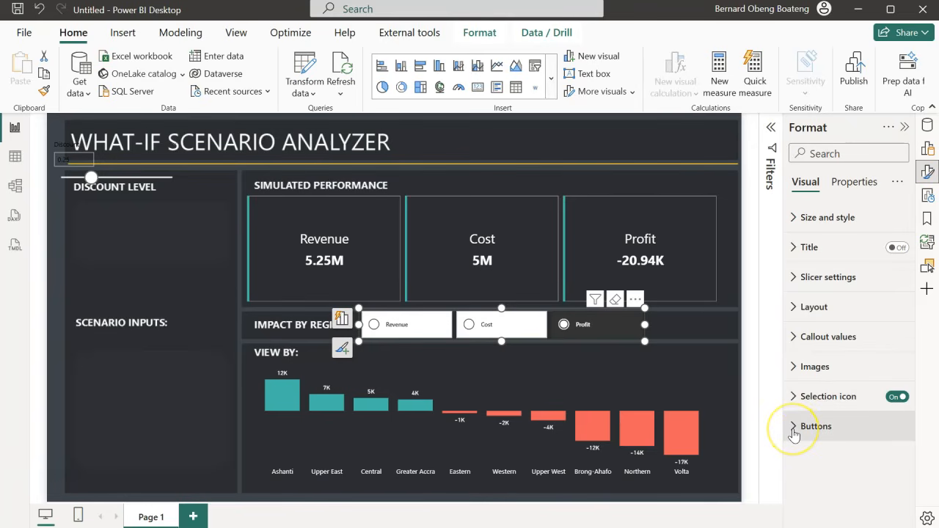
pyautogui.click(794, 432)
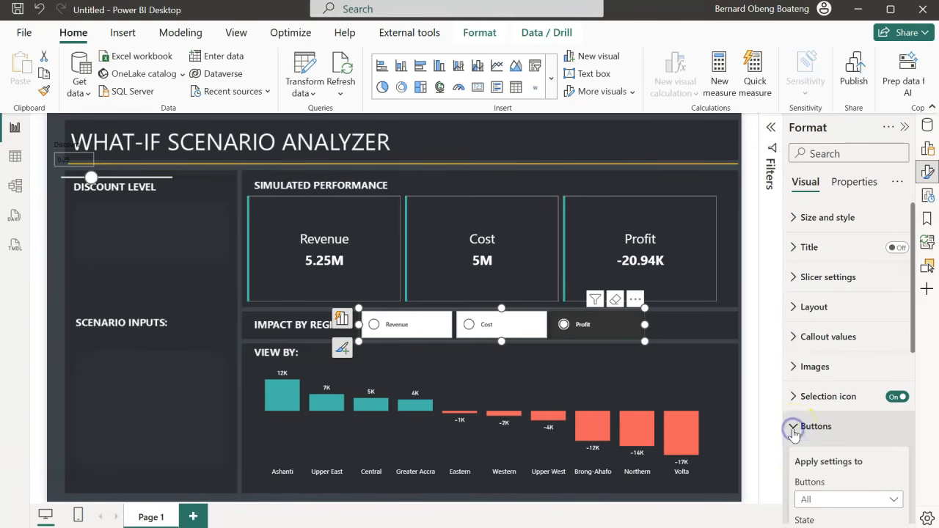
pyautogui.scroll(-3, 793, 434)
pyautogui.scroll(-2, 793, 433)
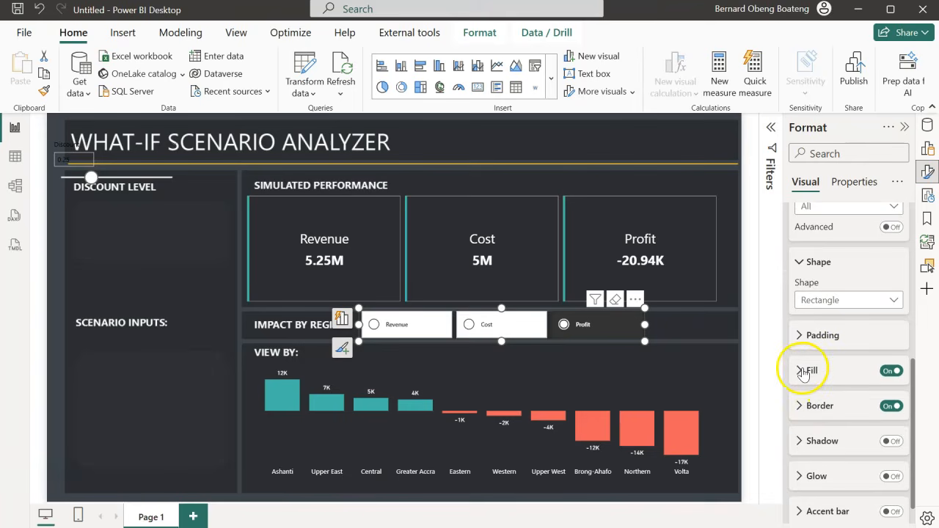
pyautogui.click(887, 371)
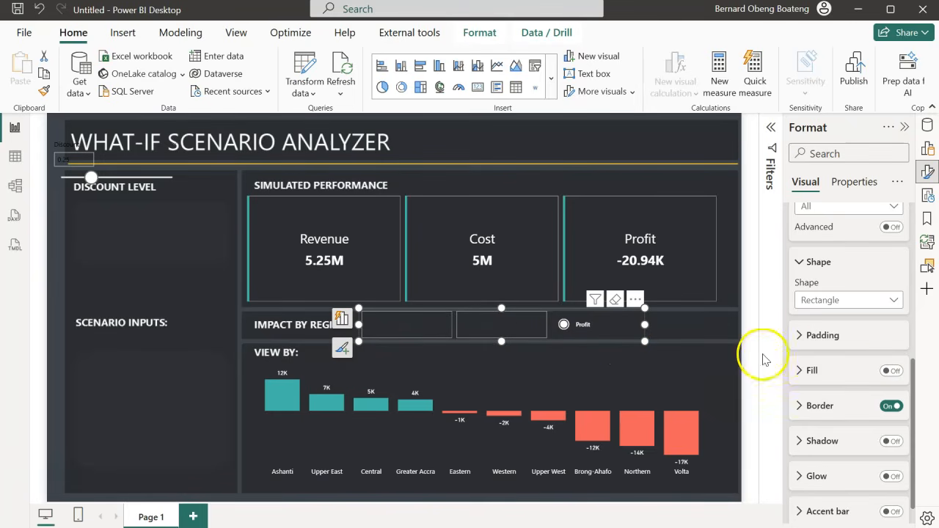
# - Set the callout values of the Outputs button slicer to white at font size 11
pyautogui.scroll(5, 825, 361)
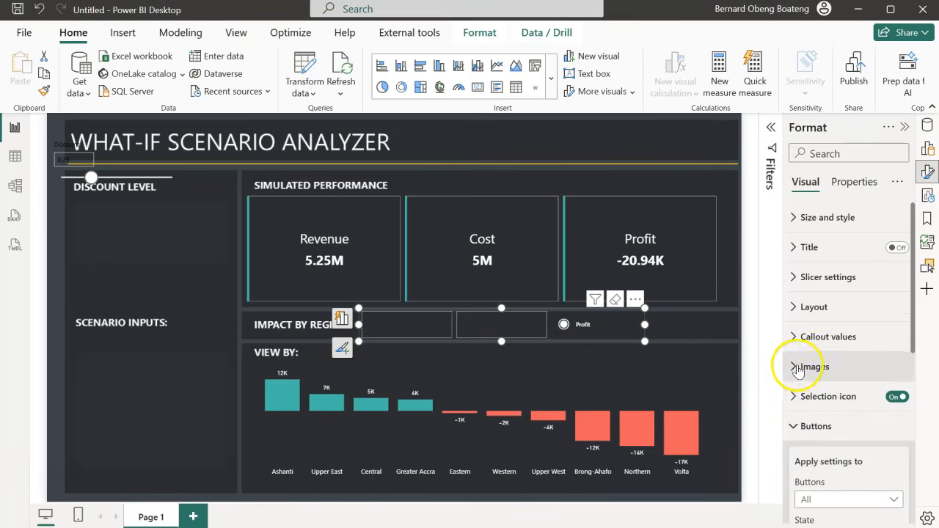
pyautogui.click(795, 339)
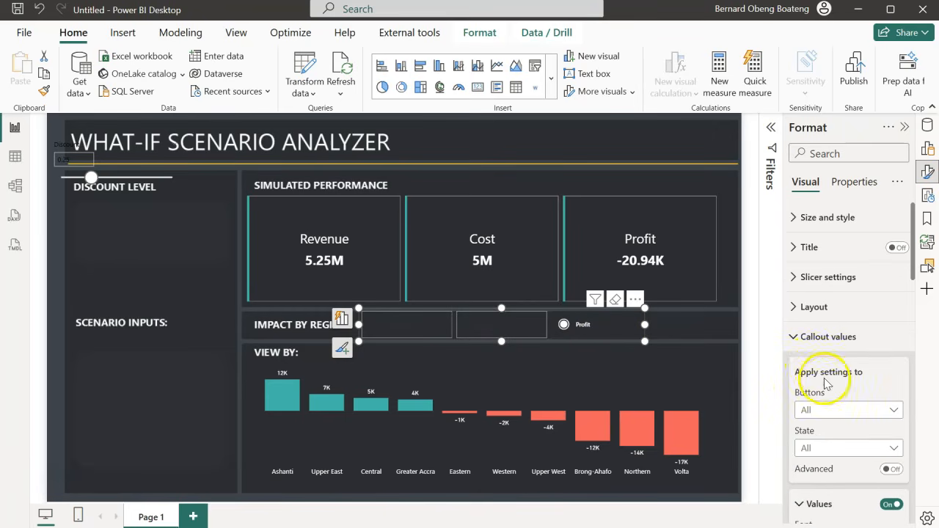
pyautogui.scroll(-1, 828, 384)
pyautogui.scroll(-1, 824, 385)
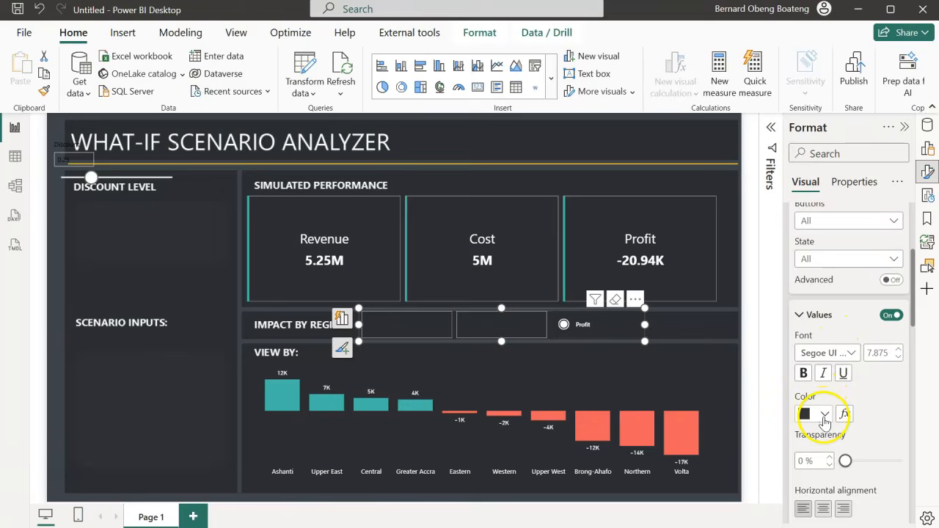
pyautogui.click(824, 416)
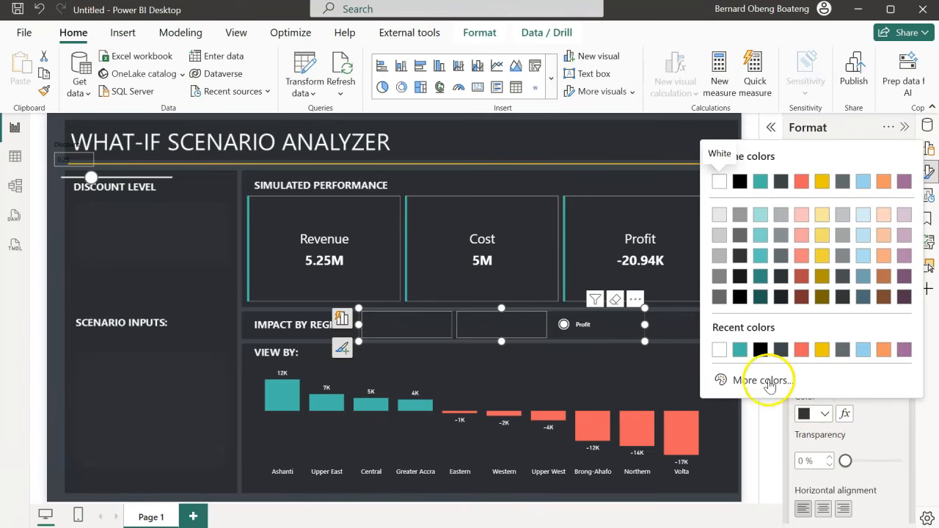
pyautogui.click(719, 350)
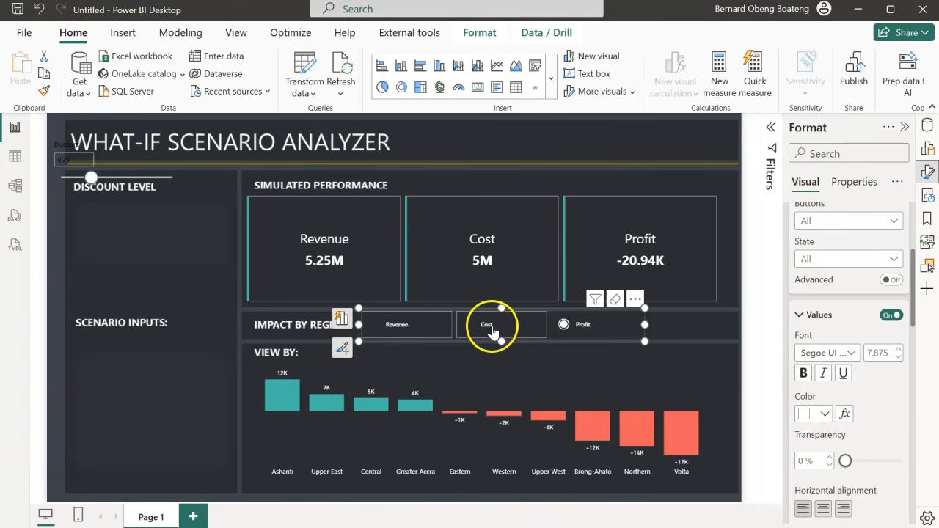
pyautogui.click(899, 357)
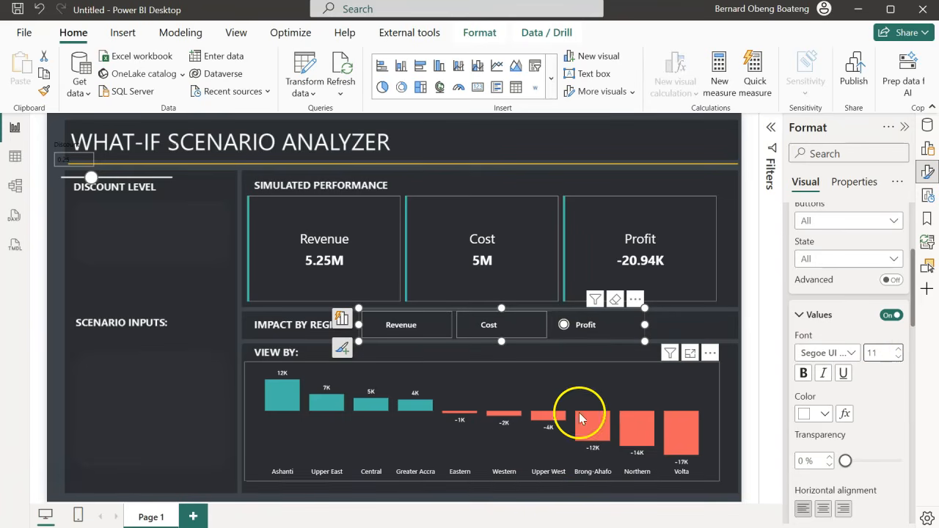
# - Set the selection icon colour of the Outputs button slicer to white
pyautogui.click(686, 332)
pyautogui.click(607, 318)
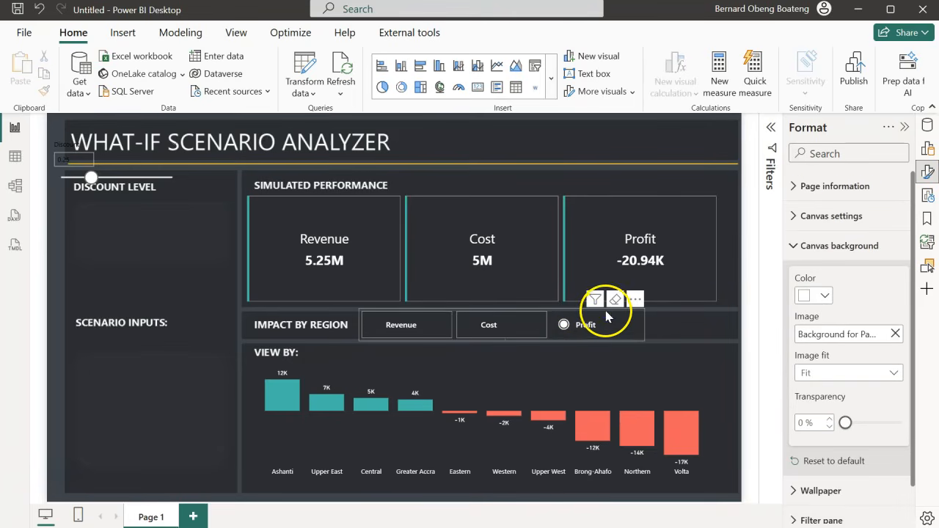
pyautogui.click(607, 316)
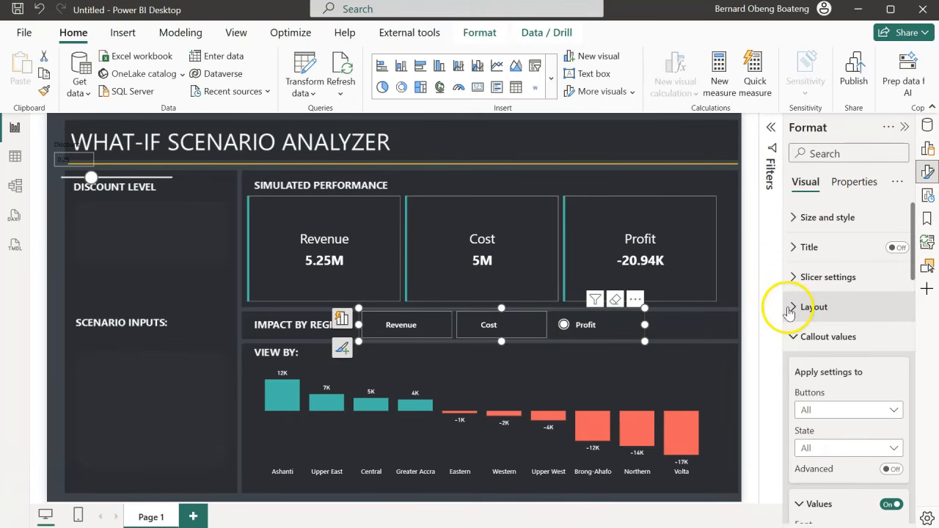
pyautogui.click(796, 397)
pyautogui.scroll(-2, 798, 397)
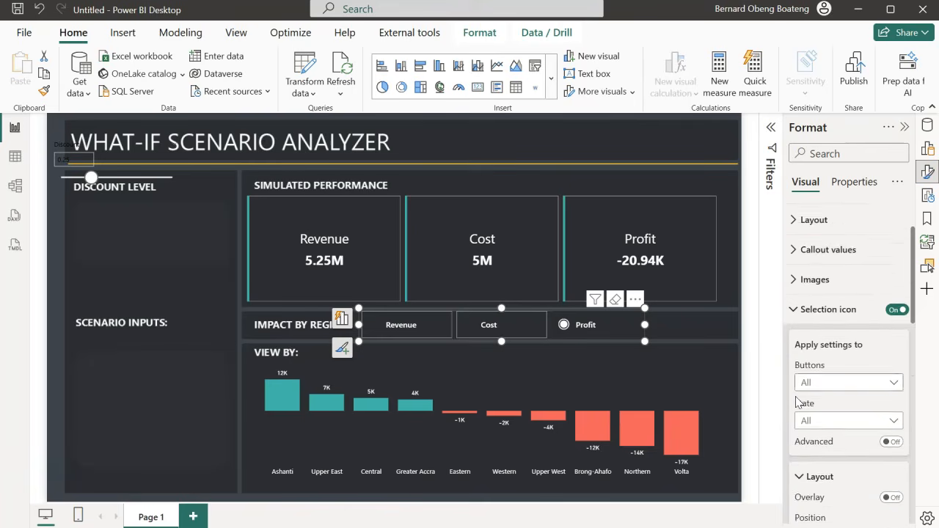
pyautogui.scroll(-3, 797, 400)
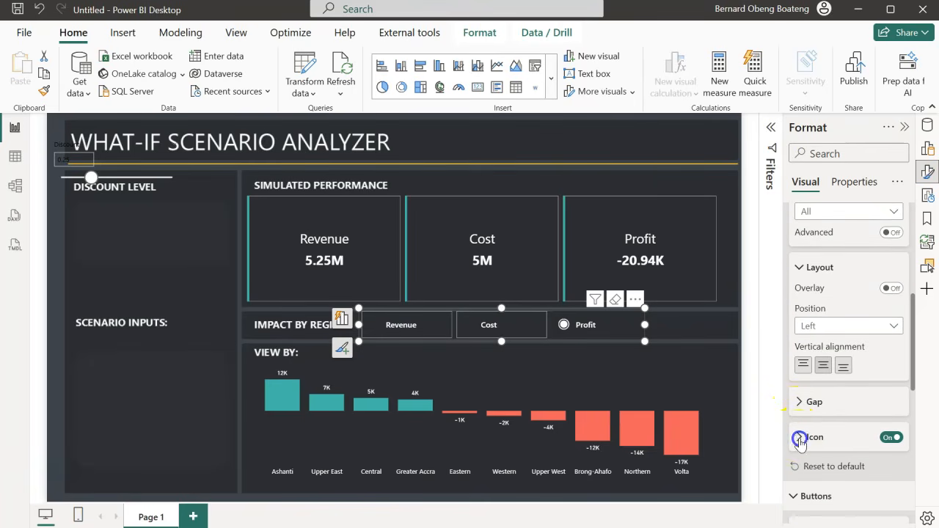
pyautogui.click(800, 439)
pyautogui.scroll(-2, 800, 439)
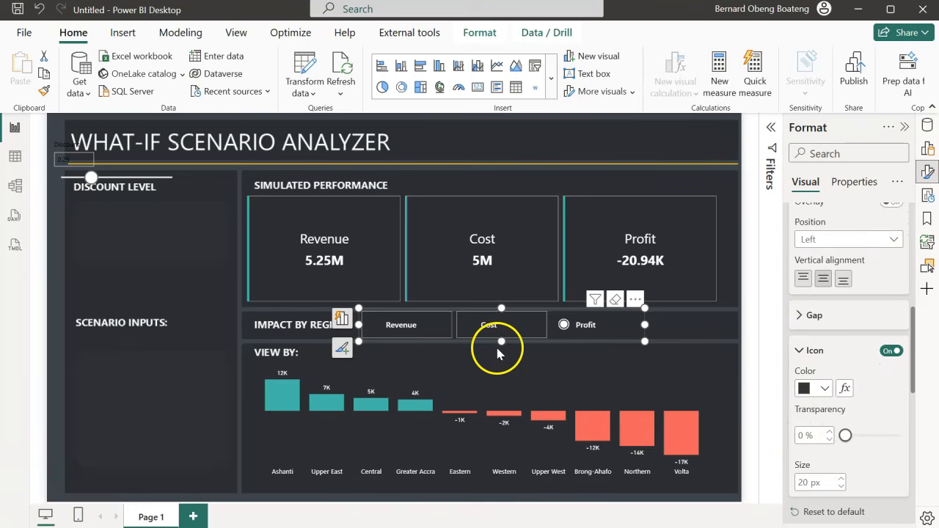
pyautogui.click(825, 388)
pyautogui.click(718, 327)
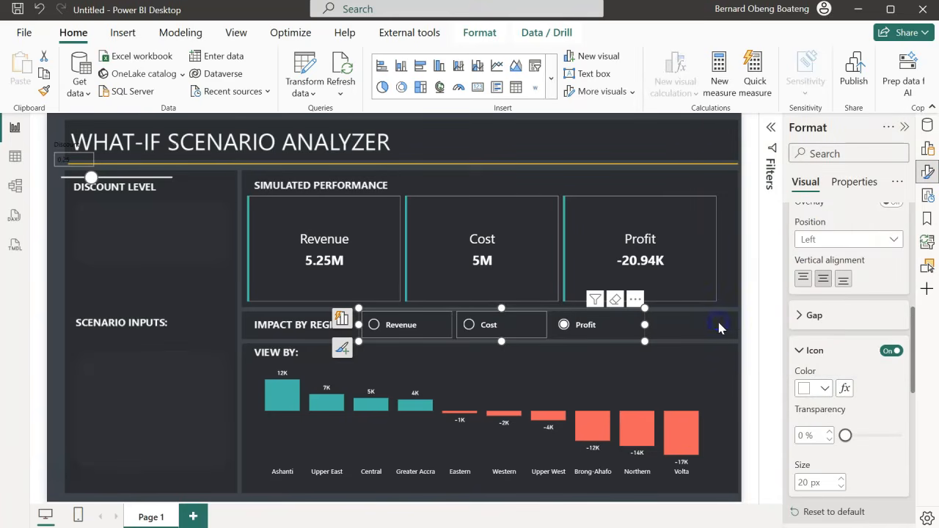
# - Turn off the border of the Outputs slicer's buttons
pyautogui.click(796, 398)
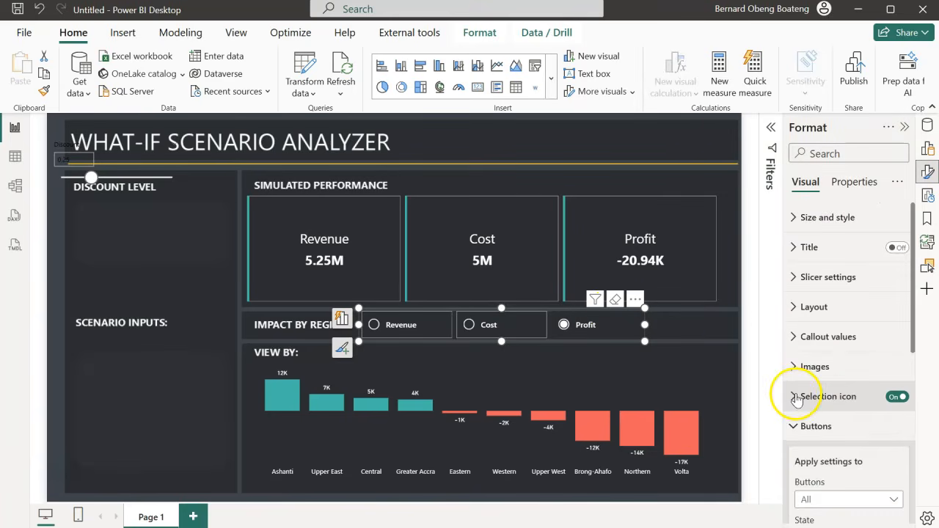
pyautogui.scroll(-3, 800, 399)
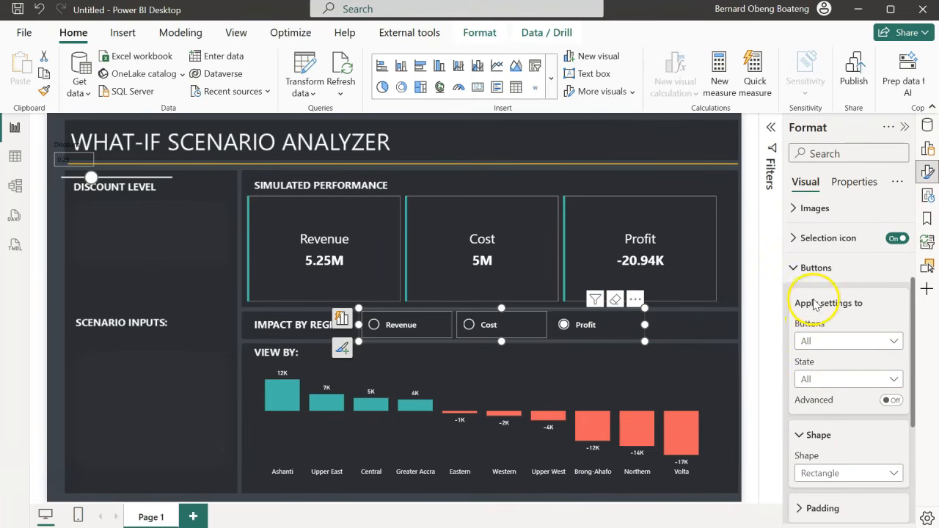
pyautogui.scroll(-3, 813, 302)
pyautogui.scroll(-1, 813, 303)
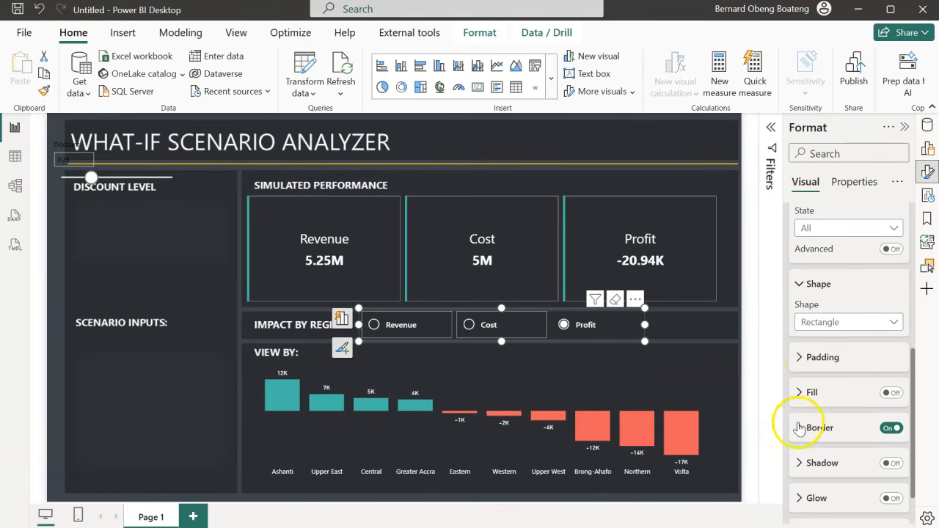
pyautogui.scroll(3, 815, 424)
pyautogui.scroll(-3, 824, 422)
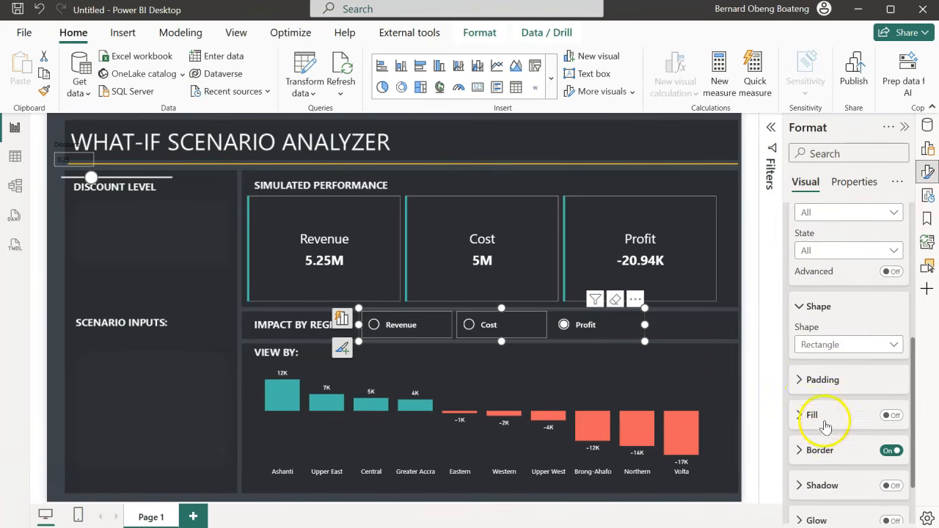
pyautogui.scroll(3, 862, 445)
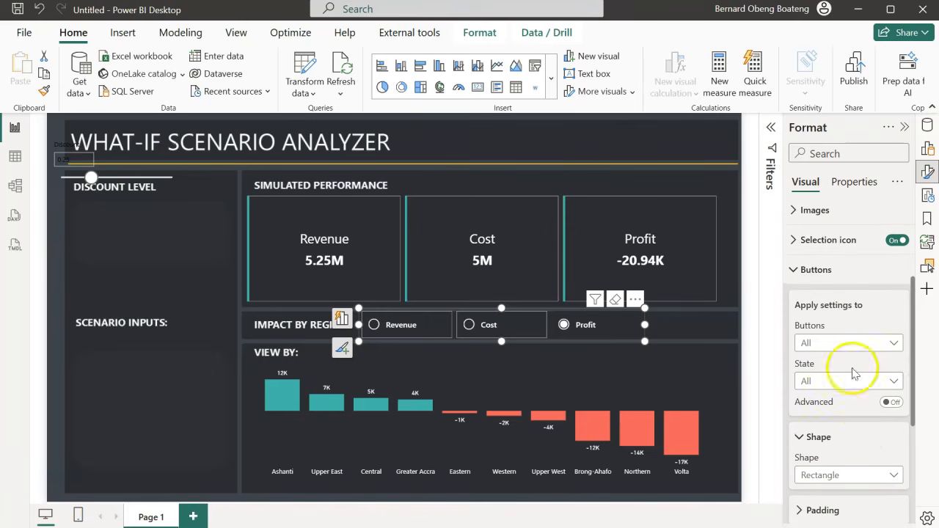
pyautogui.scroll(-5, 819, 363)
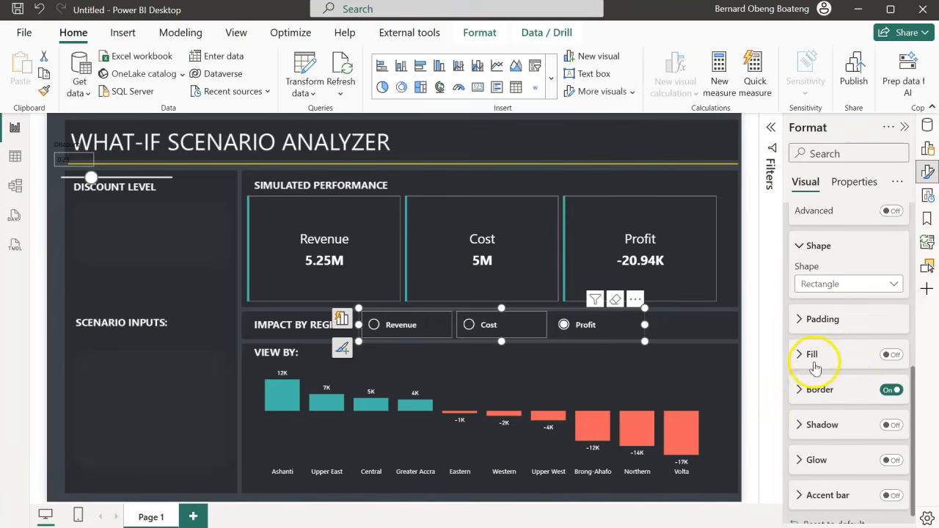
pyautogui.click(890, 389)
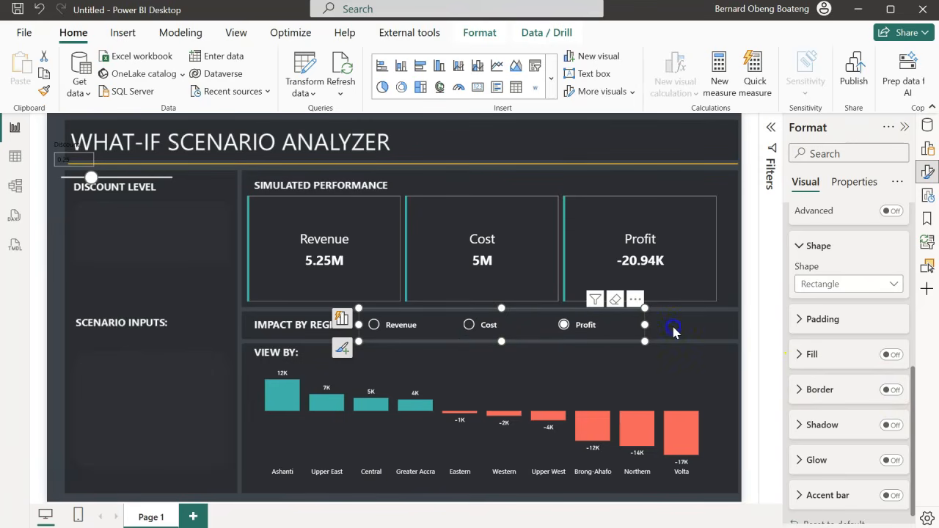
pyautogui.click(674, 331)
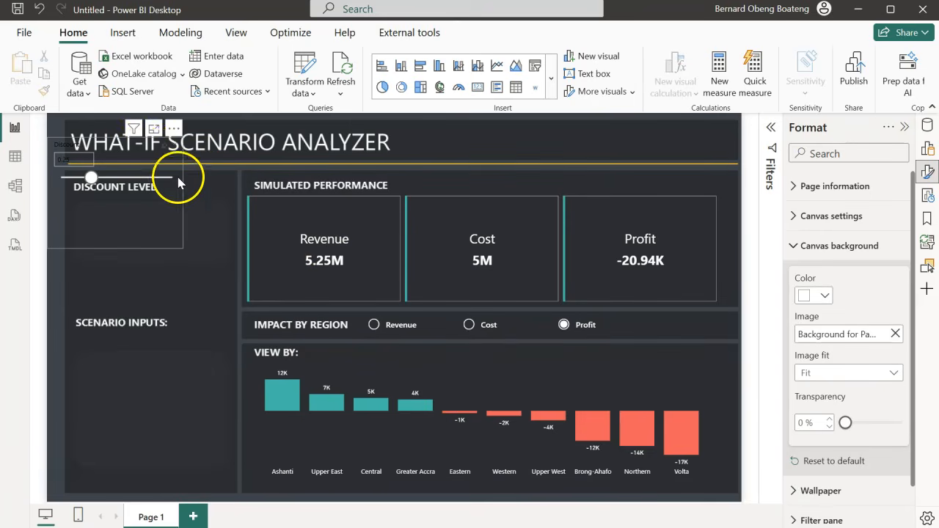
# - Move the Discount slicer under the Discount Level heading and reduce its height to fit closely around the slider
pyautogui.moveTo(143, 144); pyautogui.dragTo(169, 209)
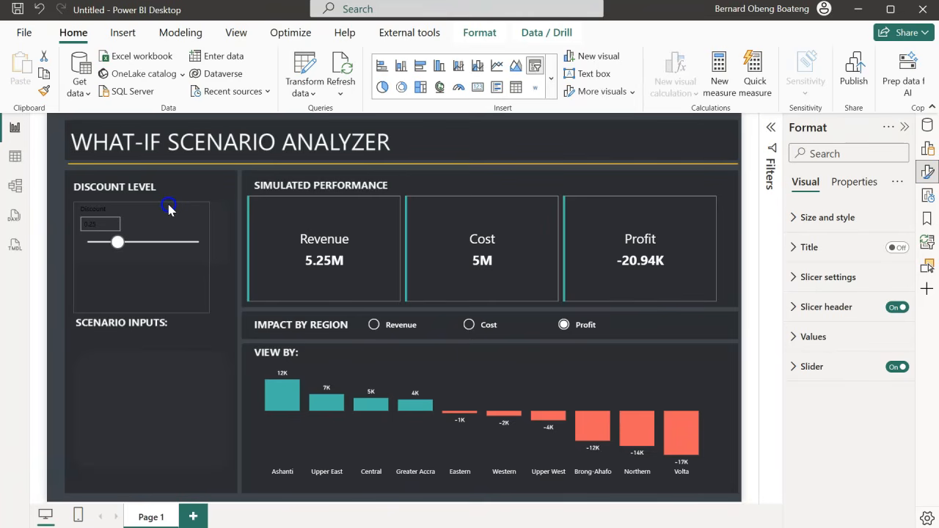
pyautogui.moveTo(142, 313); pyautogui.dragTo(155, 264)
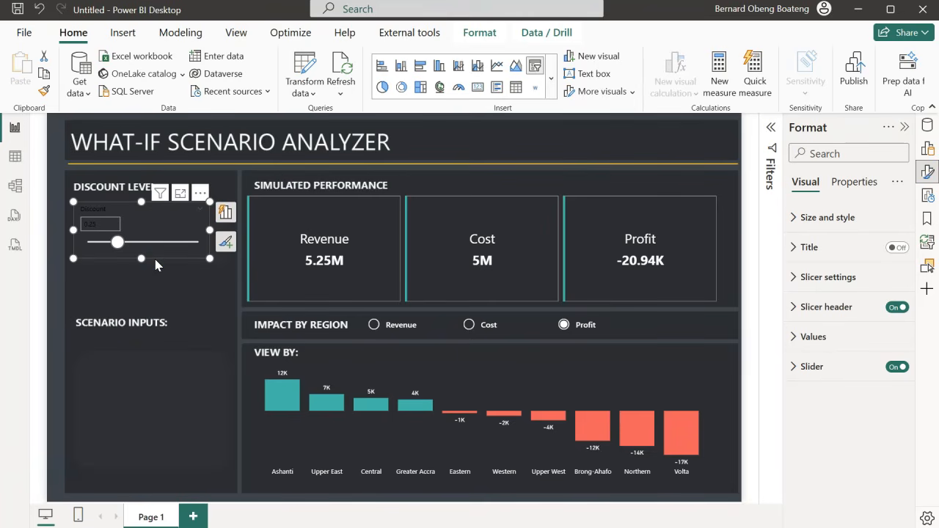
pyautogui.moveTo(105, 220); pyautogui.dragTo(224, 243)
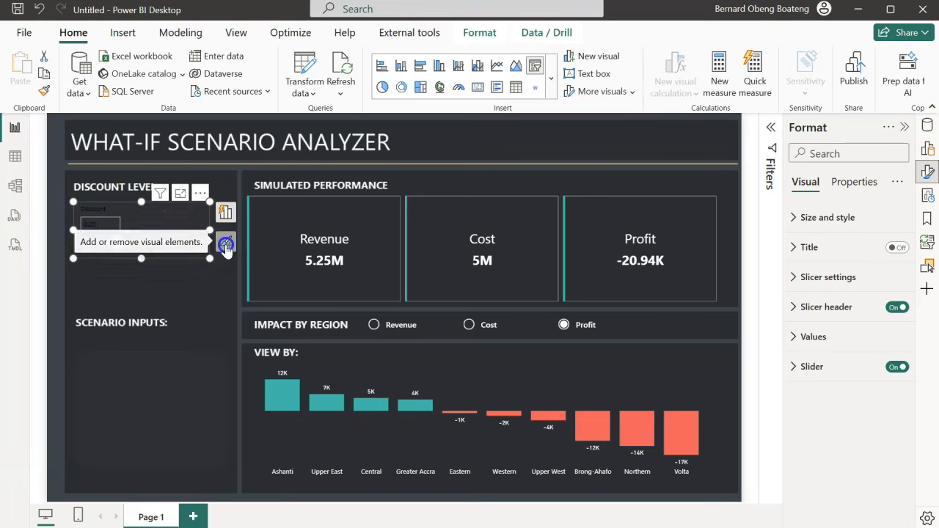
# - Set the Discount slicer's header text to white at font size 11
pyautogui.click(225, 242)
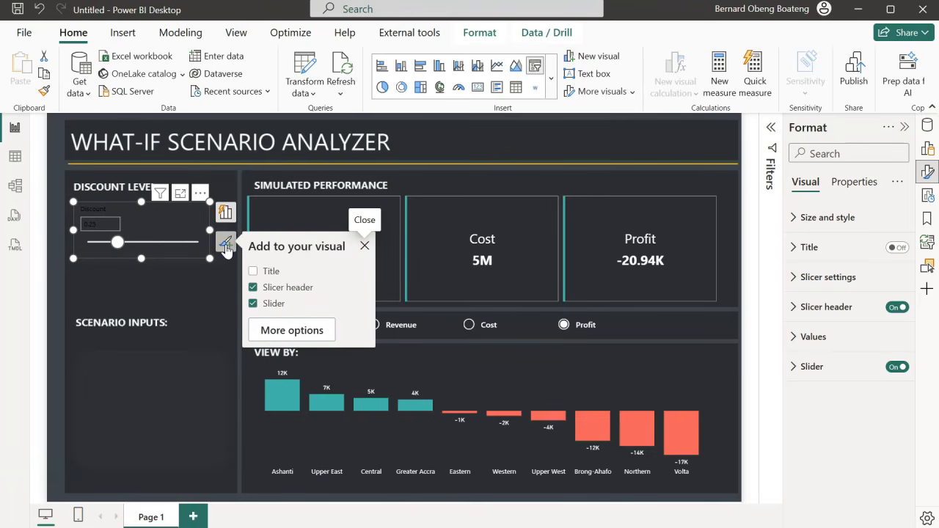
pyautogui.click(798, 307)
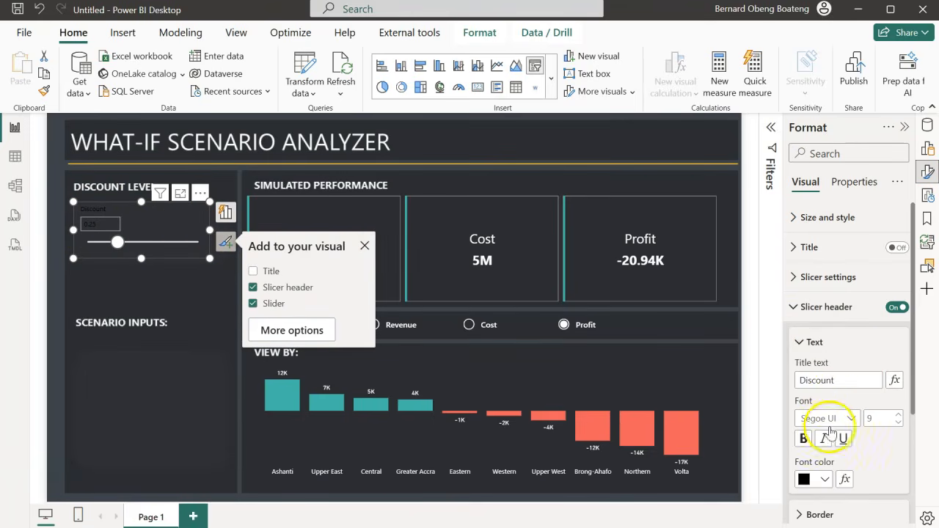
pyautogui.click(824, 480)
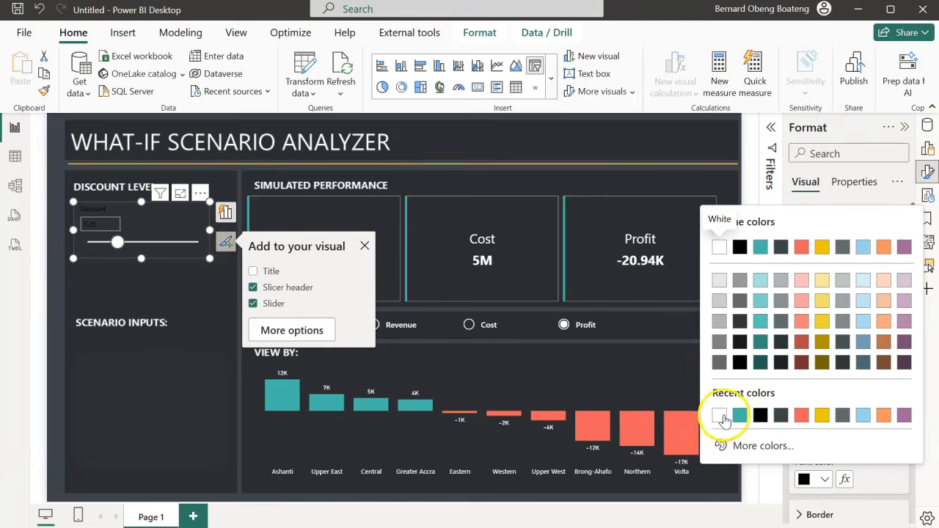
pyautogui.click(720, 415)
pyautogui.click(891, 418)
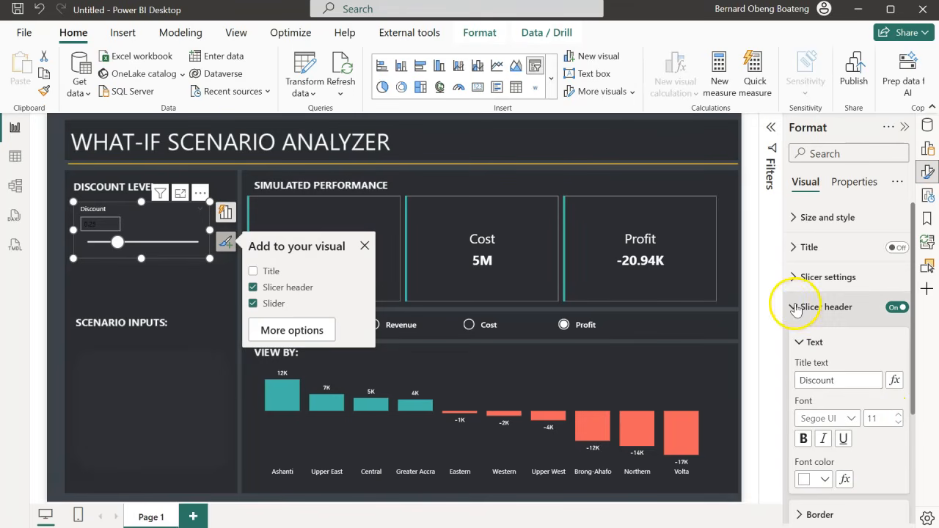
pyautogui.click(795, 306)
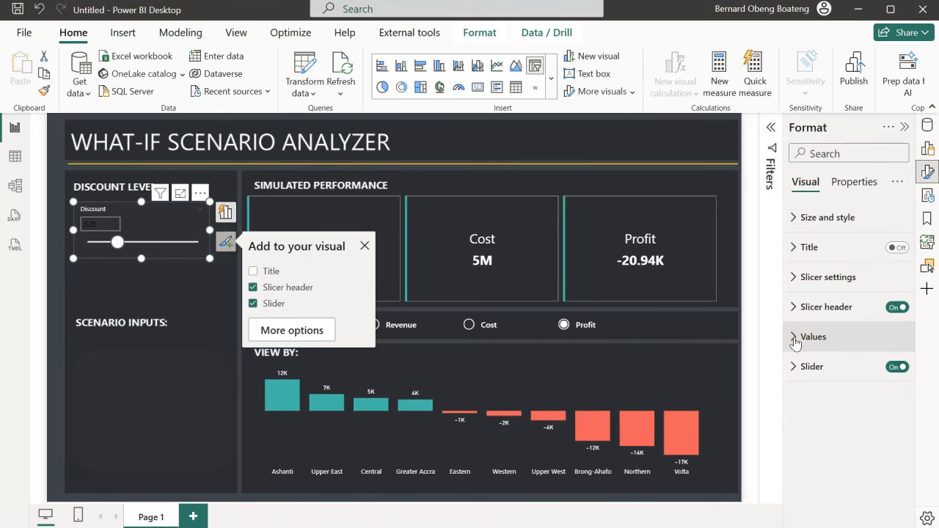
# - Set the Discount slicer's values to white at font size 11
pyautogui.click(794, 338)
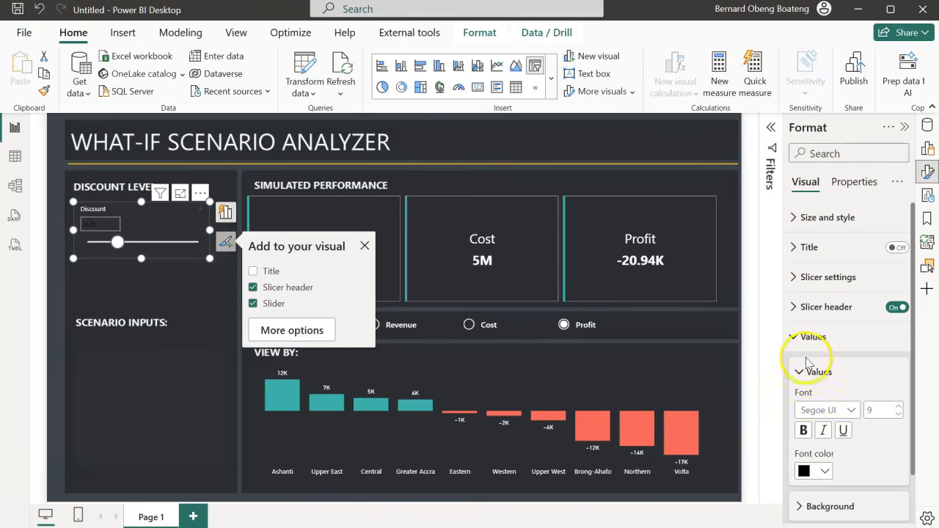
pyautogui.click(828, 475)
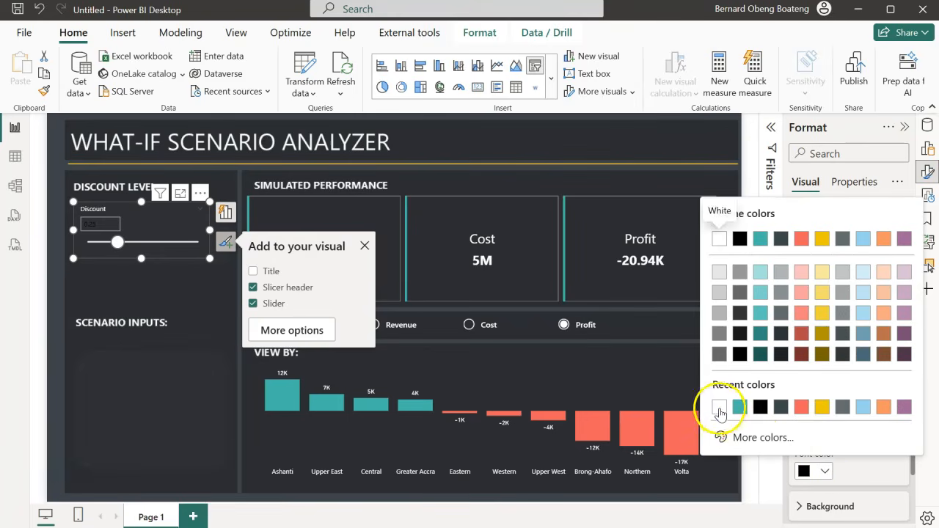
pyautogui.click(719, 411)
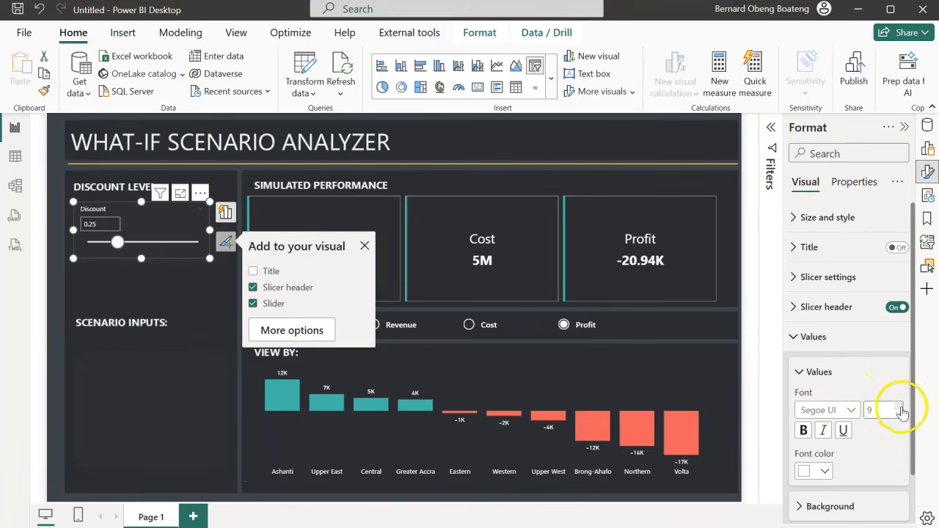
pyautogui.click(902, 408)
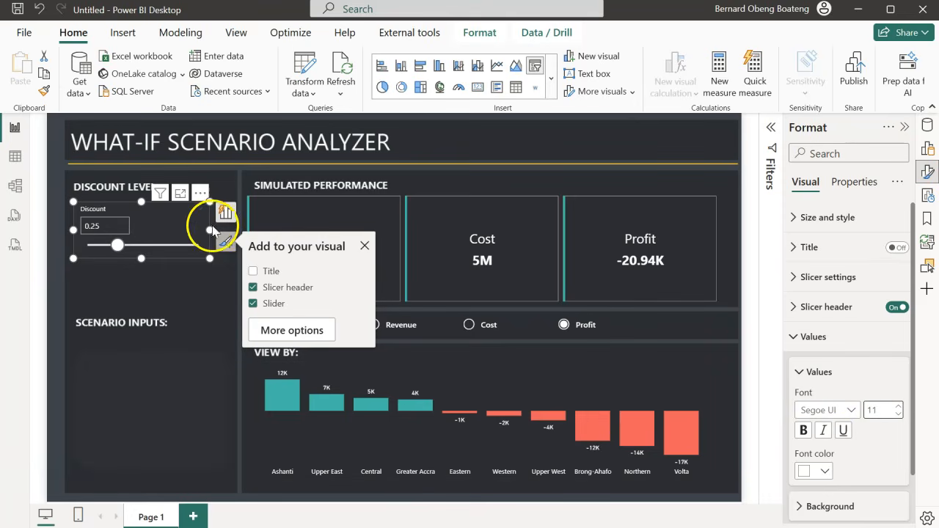
# - Widen the Discount slicer slightly so it nearly fills the width of the Discount Level area
pyautogui.moveTo(211, 229); pyautogui.dragTo(217, 234)
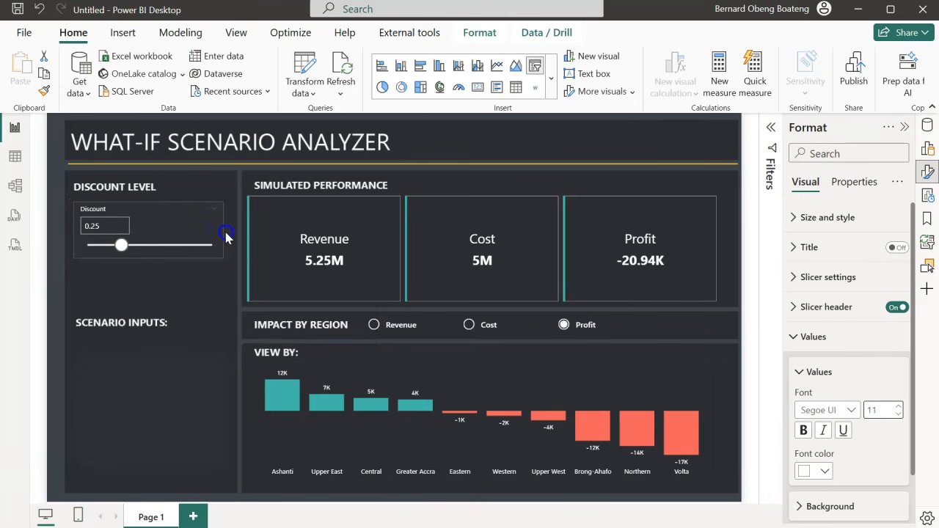
pyautogui.click(226, 235)
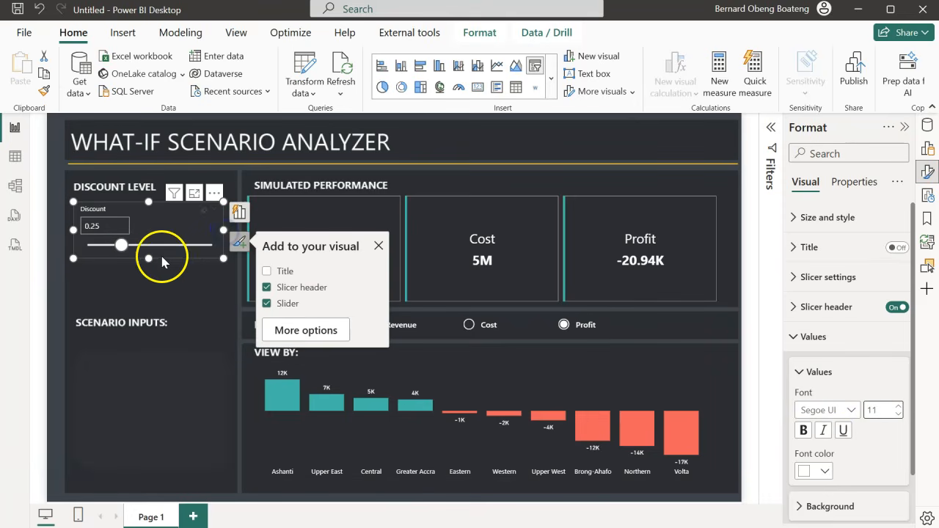
pyautogui.click(127, 286)
pyautogui.click(147, 320)
pyautogui.click(144, 396)
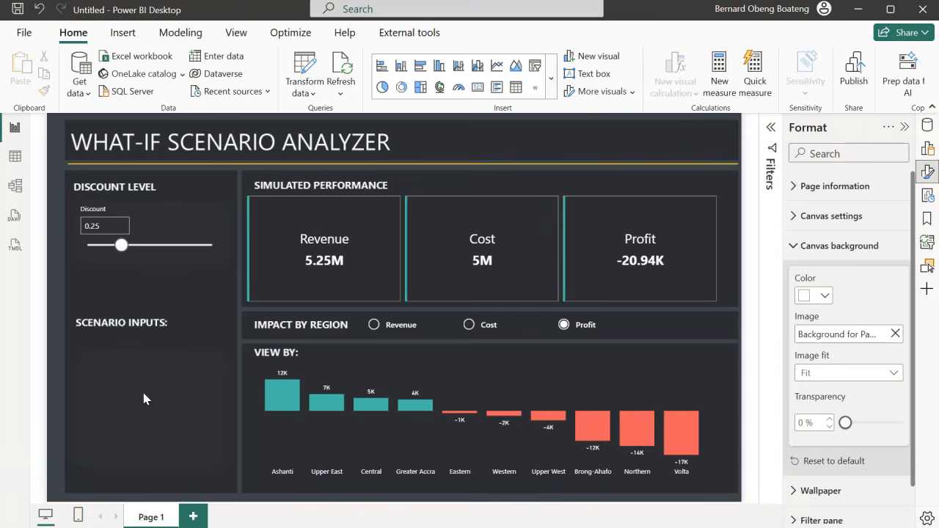
# - Insert an empty button slicer and place it below the Scenario Inputs heading
pyautogui.click(144, 399)
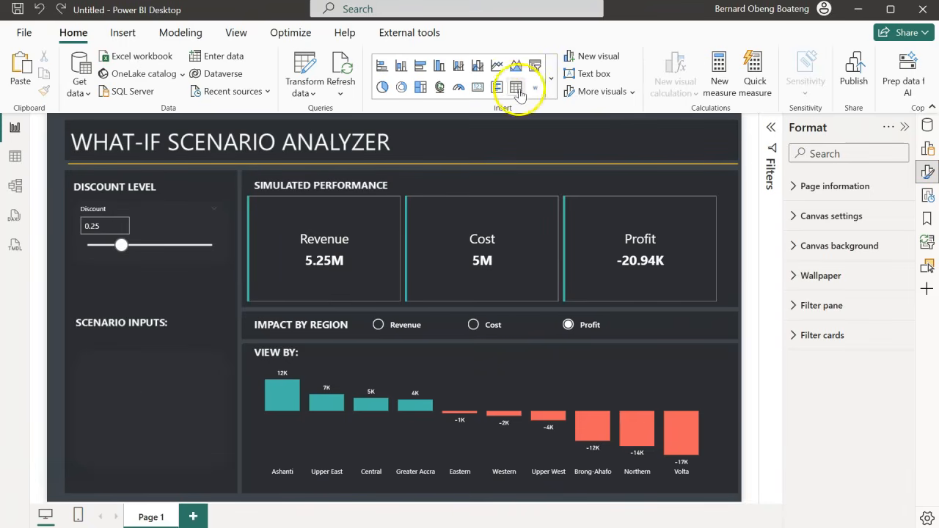
pyautogui.click(551, 89)
pyautogui.scroll(-3, 453, 329)
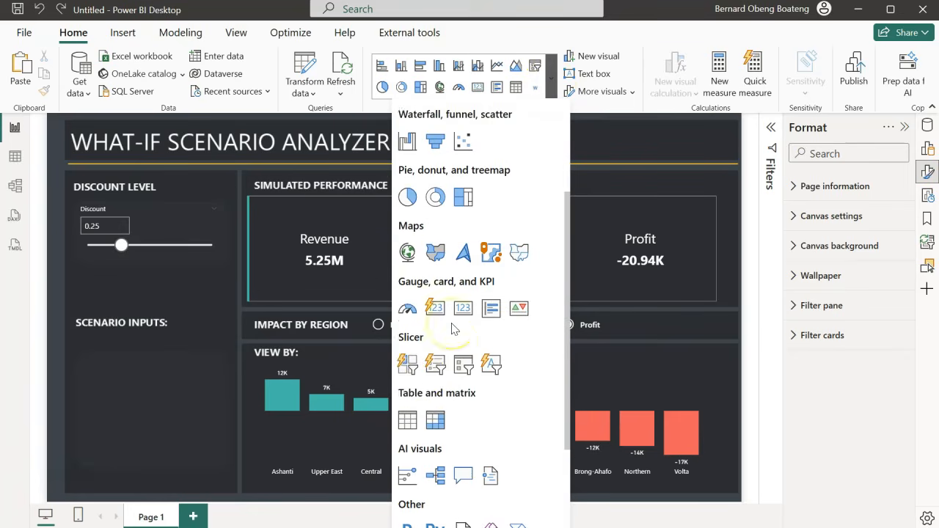
pyautogui.scroll(-1, 454, 329)
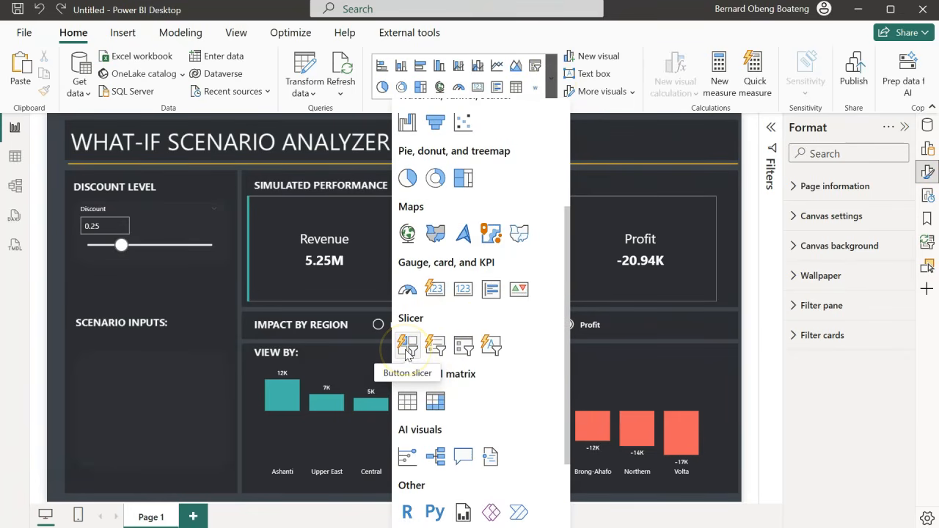
pyautogui.click(408, 346)
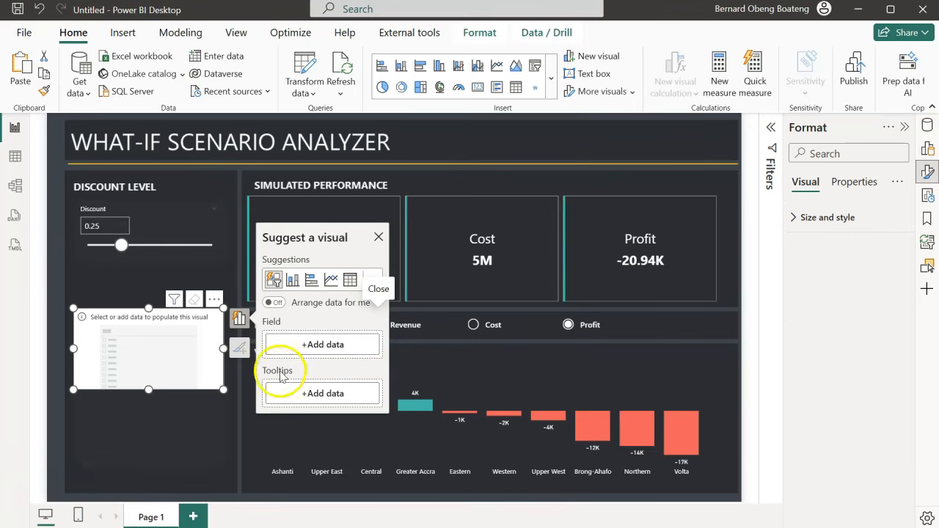
pyautogui.moveTo(178, 320); pyautogui.dragTo(176, 377)
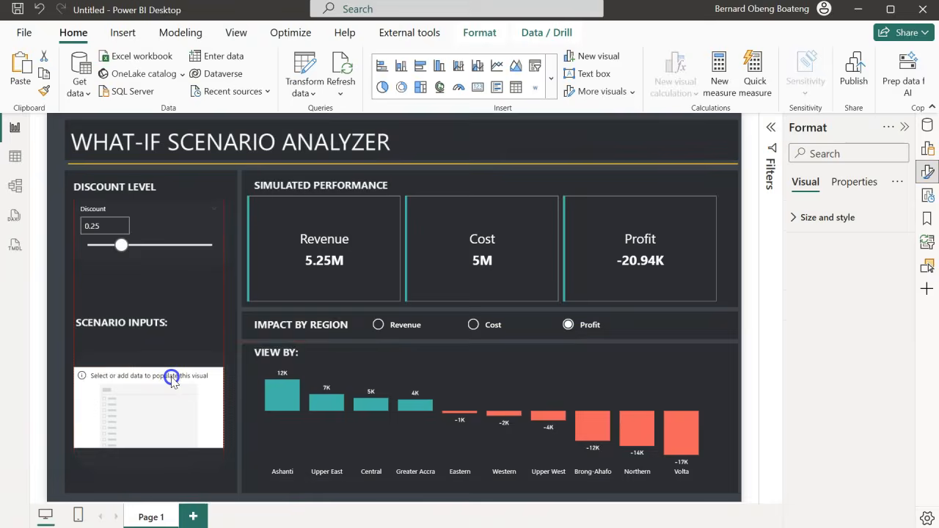
pyautogui.click(151, 455)
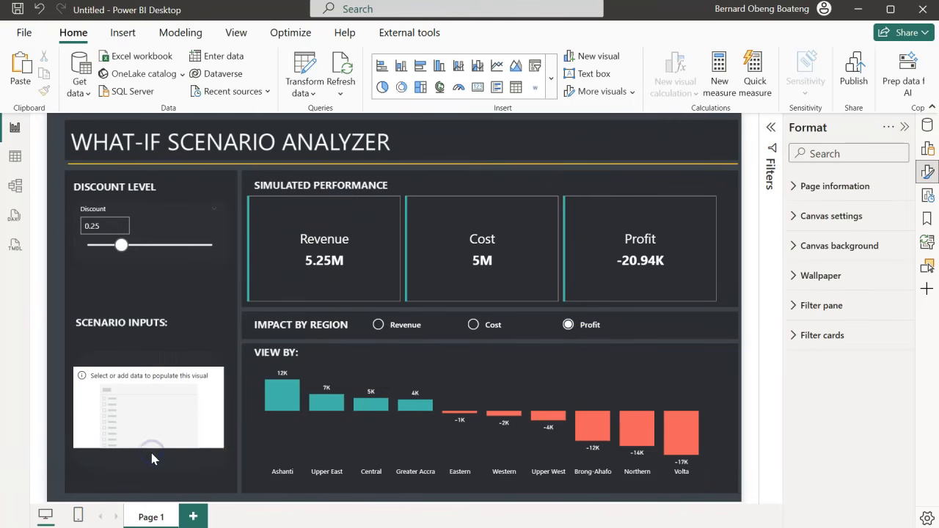
# - Populate the empty button slicer under Scenario Inputs with the Segment field from the Sales table
pyautogui.click(148, 443)
pyautogui.click(241, 377)
pyautogui.click(241, 377)
pyautogui.click(408, 324)
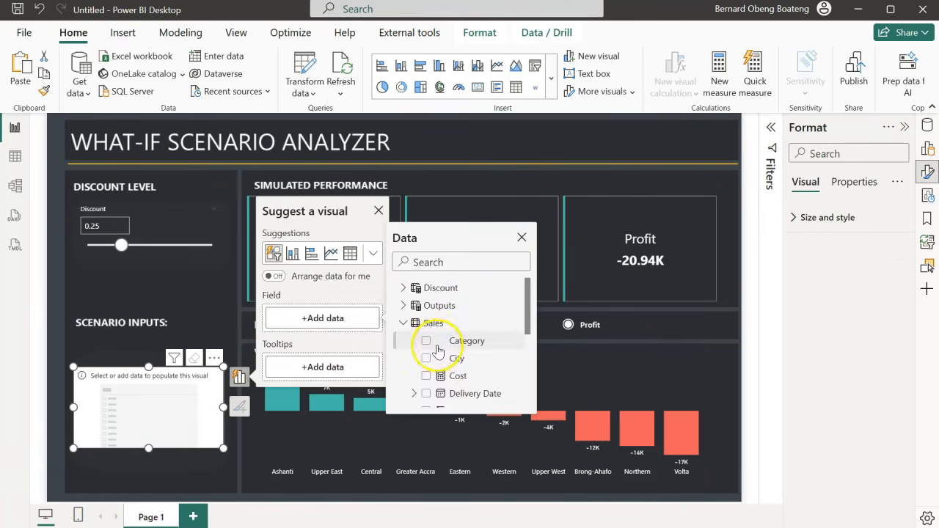
pyautogui.scroll(-3, 433, 351)
pyautogui.scroll(-1, 438, 351)
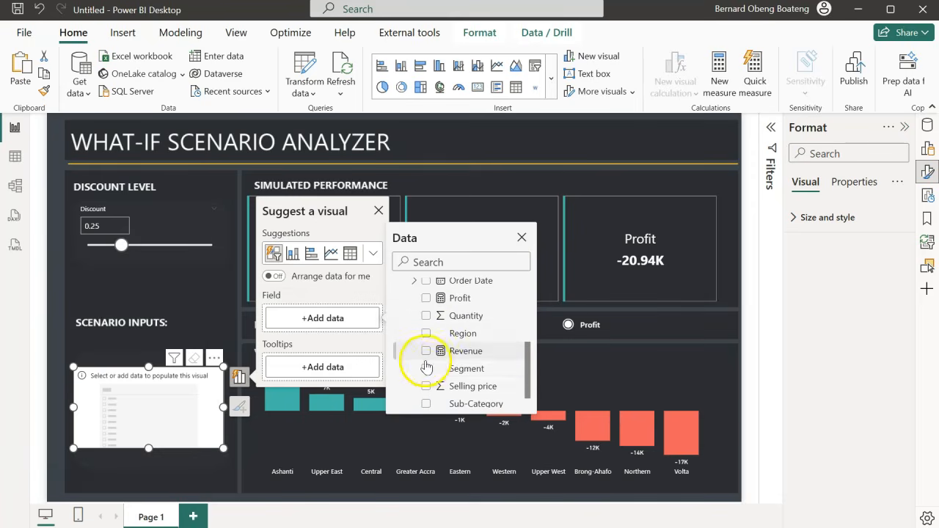
pyautogui.click(425, 368)
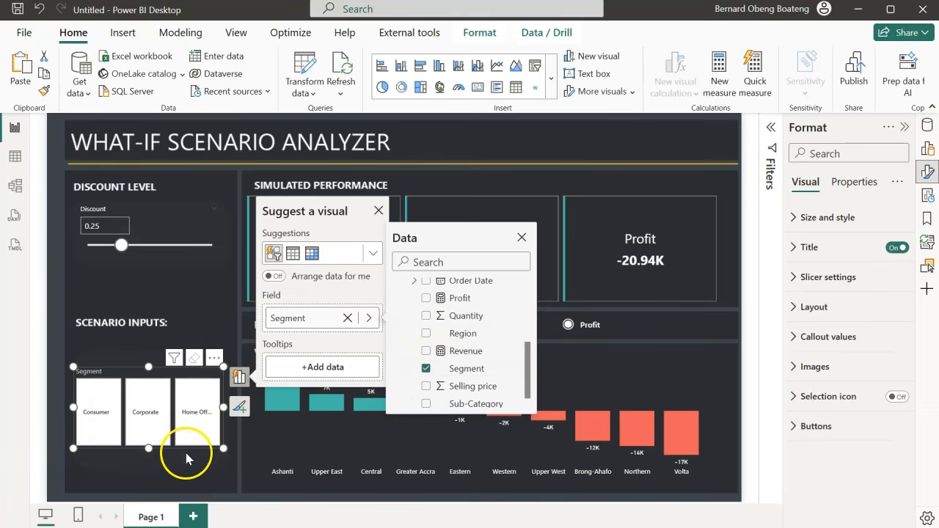
pyautogui.press('Escape')
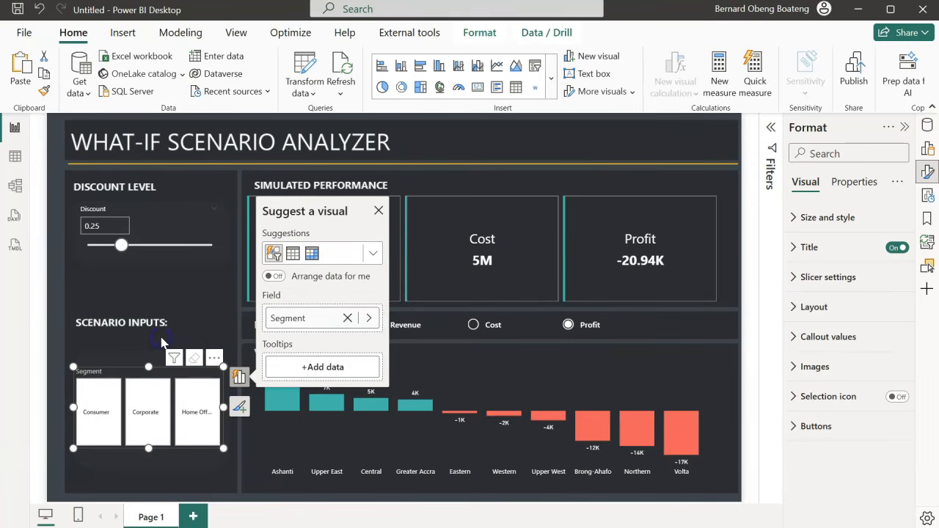
pyautogui.click(154, 340)
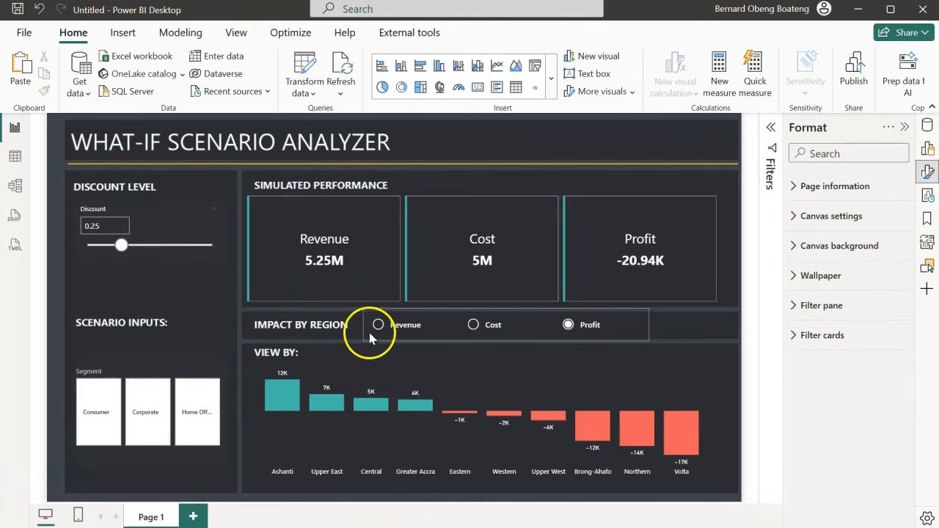
# - Copy the formatting of the Revenue/Cost/Profit slicer onto the Segment slicer with Format Painter
pyautogui.click(401, 345)
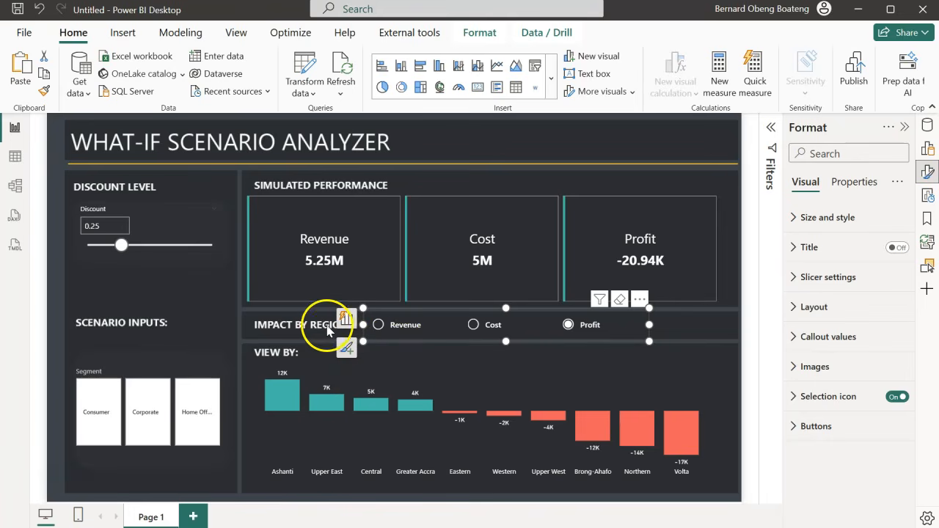
pyautogui.click(44, 92)
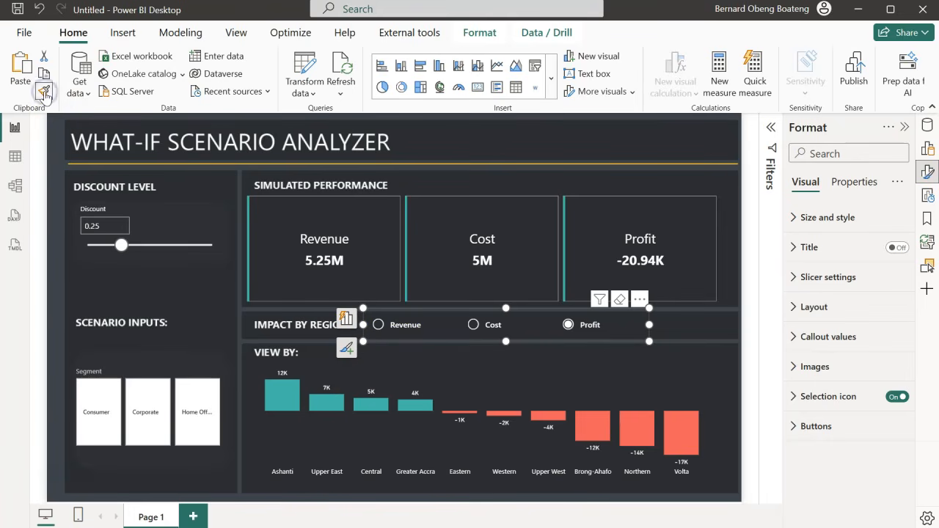
pyautogui.click(139, 369)
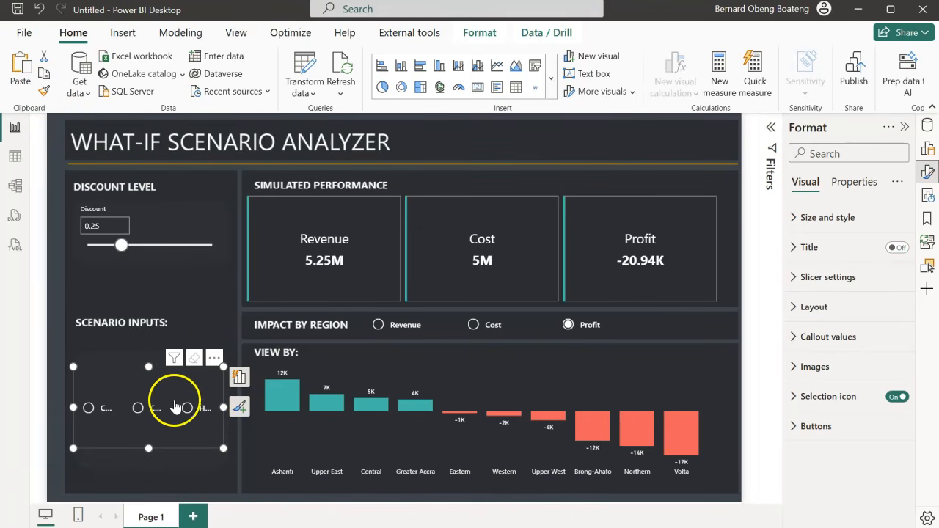
# - Set the Segment slicer's layout arrangement to Vertical and narrow the slicer slightly from both sides
pyautogui.click(794, 308)
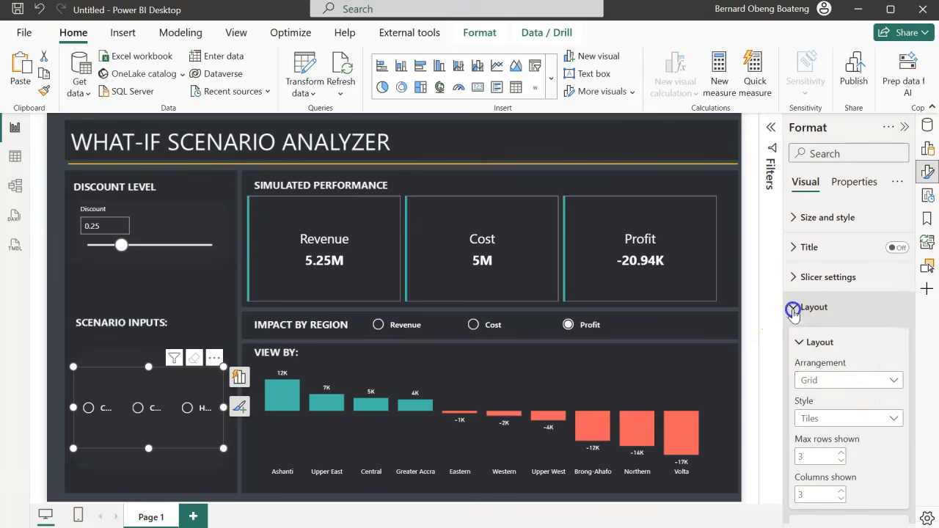
pyautogui.click(892, 382)
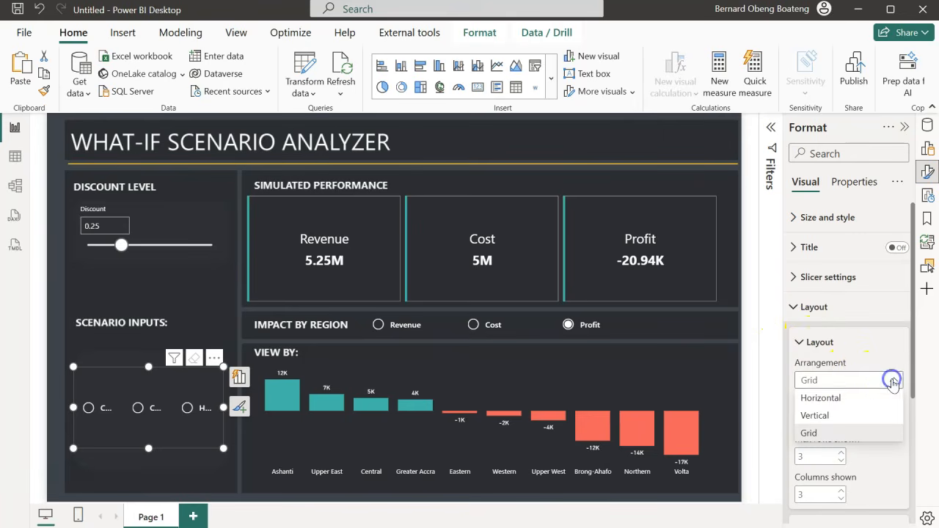
pyautogui.click(846, 416)
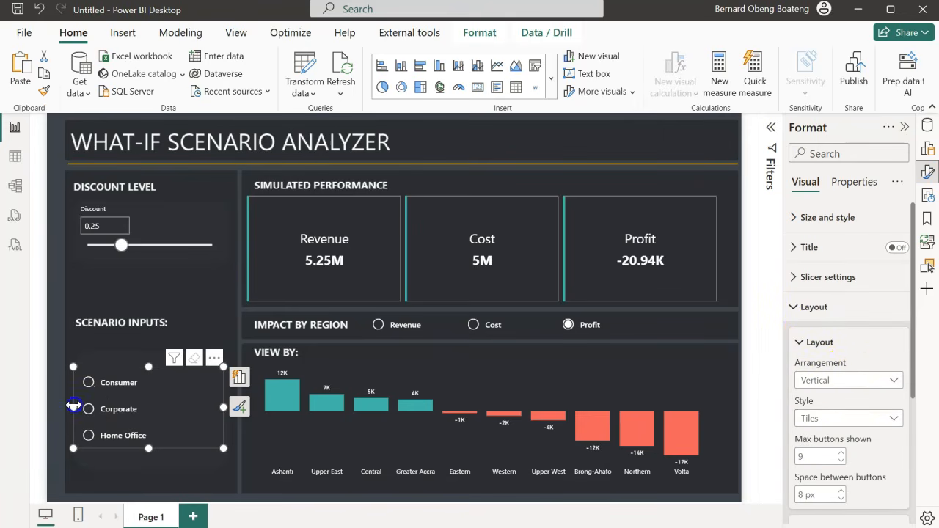
pyautogui.moveTo(73, 405); pyautogui.dragTo(84, 407)
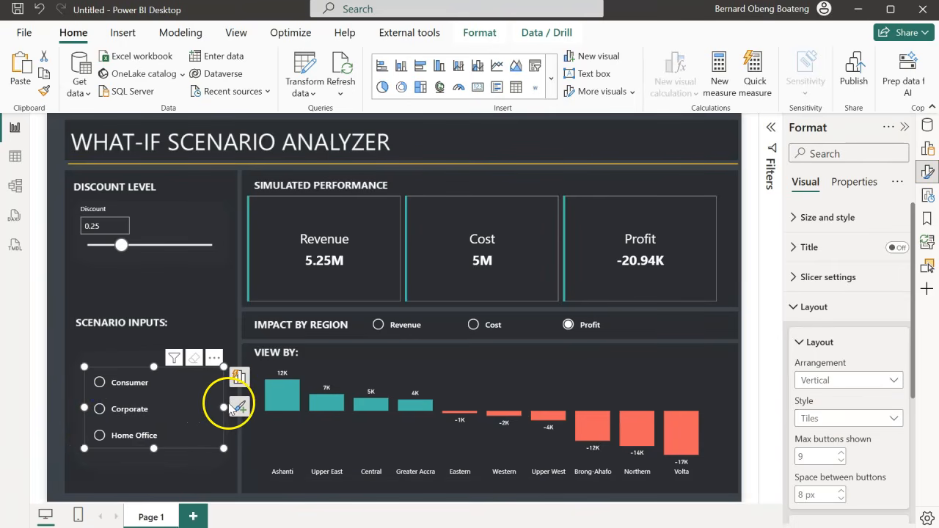
pyautogui.moveTo(222, 407); pyautogui.dragTo(215, 408)
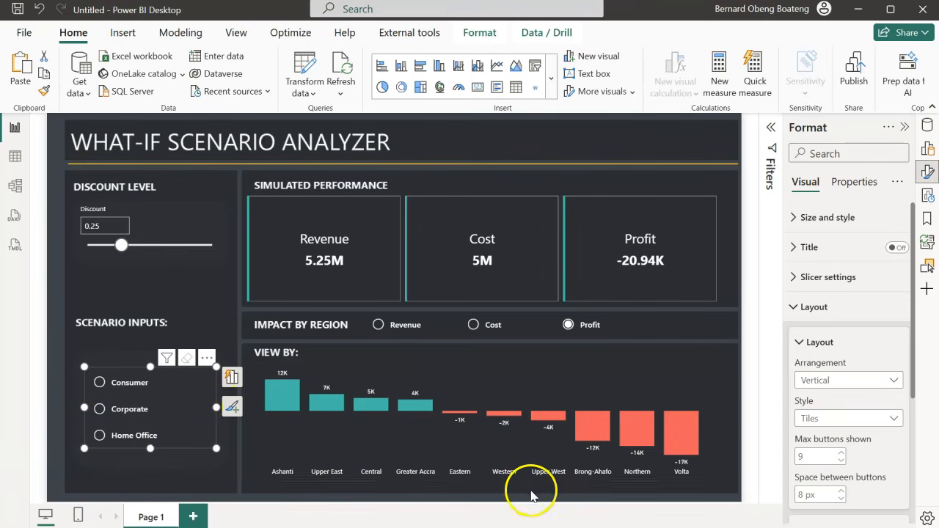
# - Test the Segment slicer by selecting Consumer, Corporate and Home Office in turn, and clear the selection at the end
pyautogui.click(111, 390)
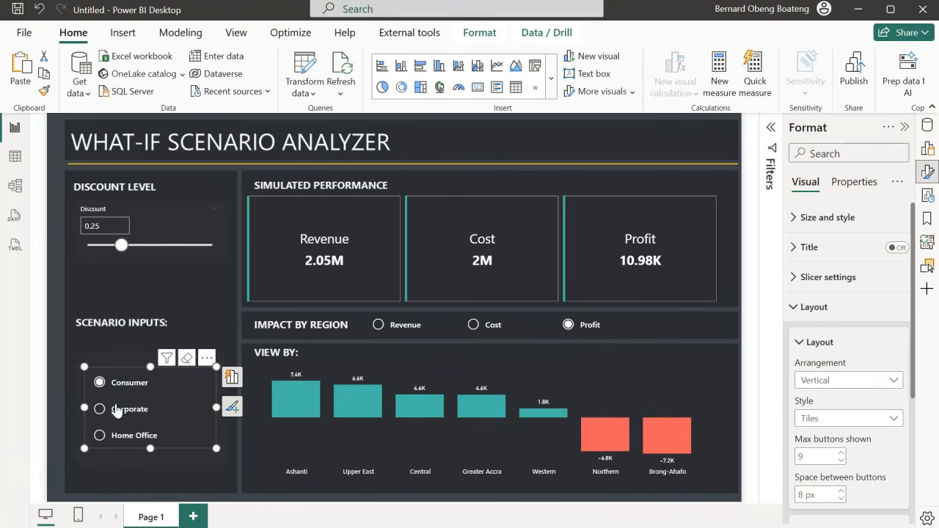
pyautogui.click(117, 410)
pyautogui.click(121, 436)
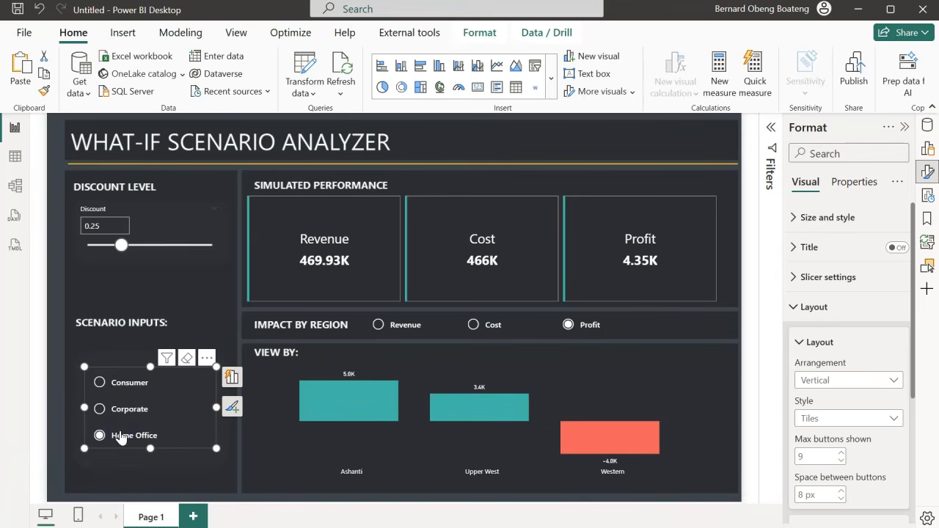
pyautogui.click(127, 386)
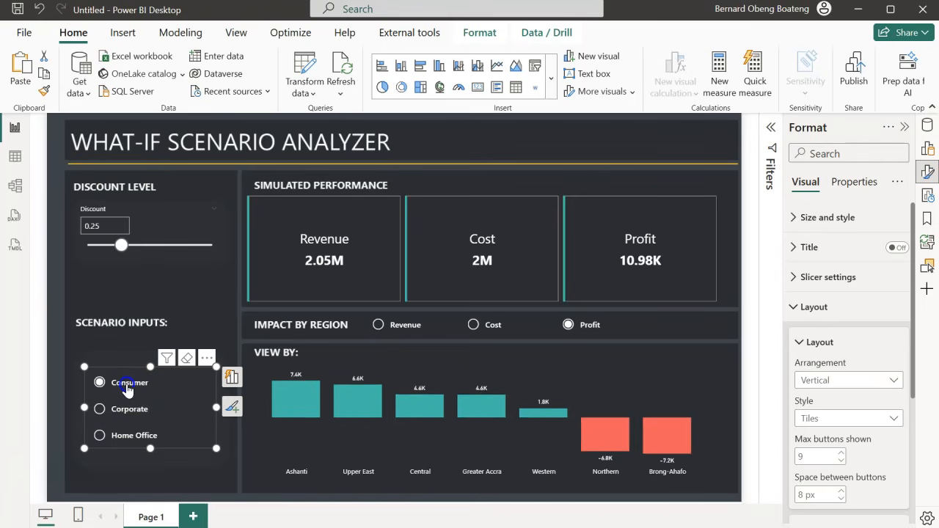
pyautogui.click(127, 386)
pyautogui.click(158, 306)
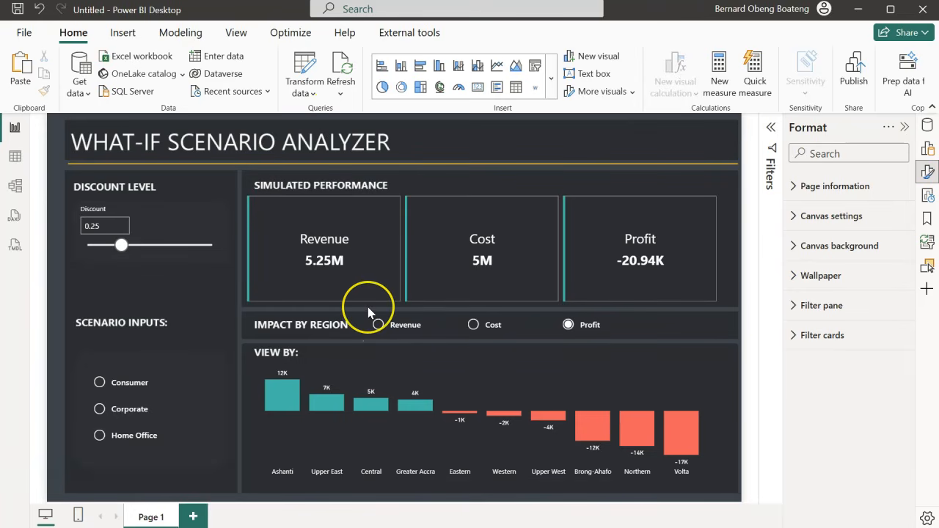
pyautogui.click(360, 247)
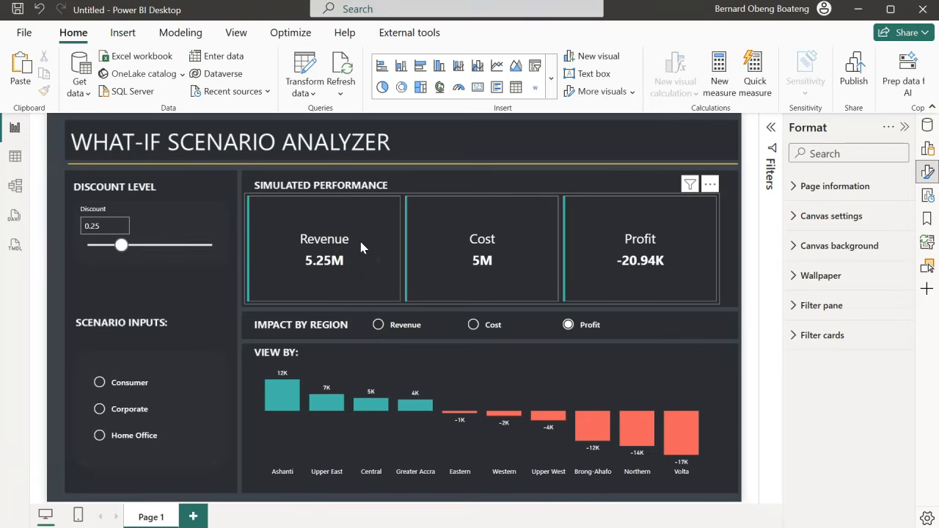
pyautogui.click(192, 34)
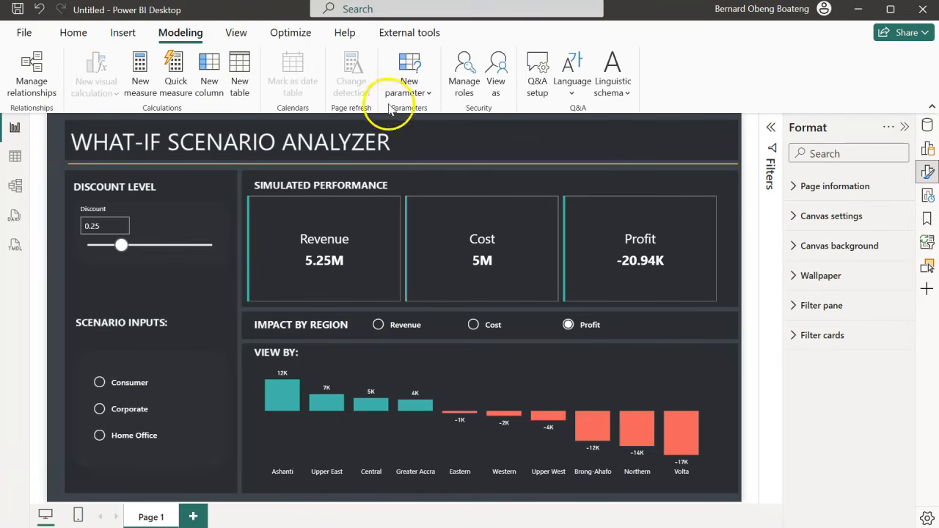
pyautogui.click(409, 94)
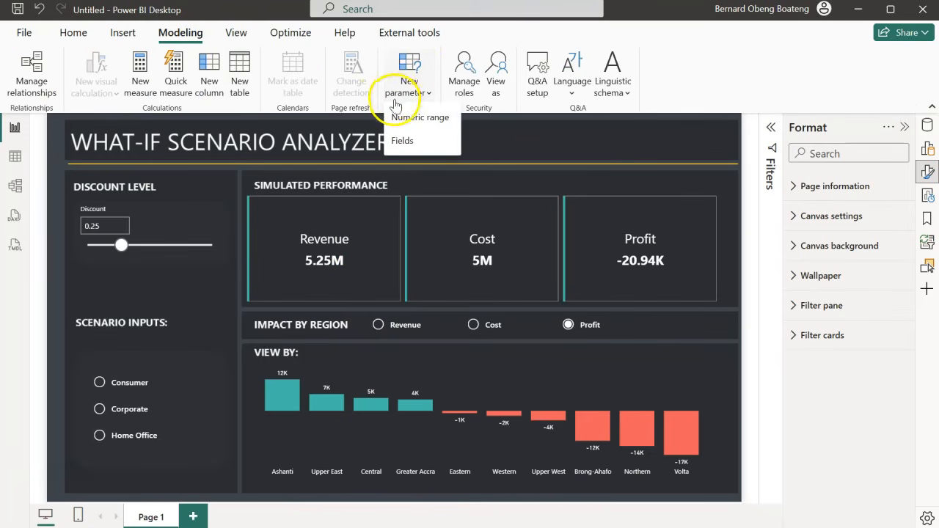
pyautogui.click(429, 126)
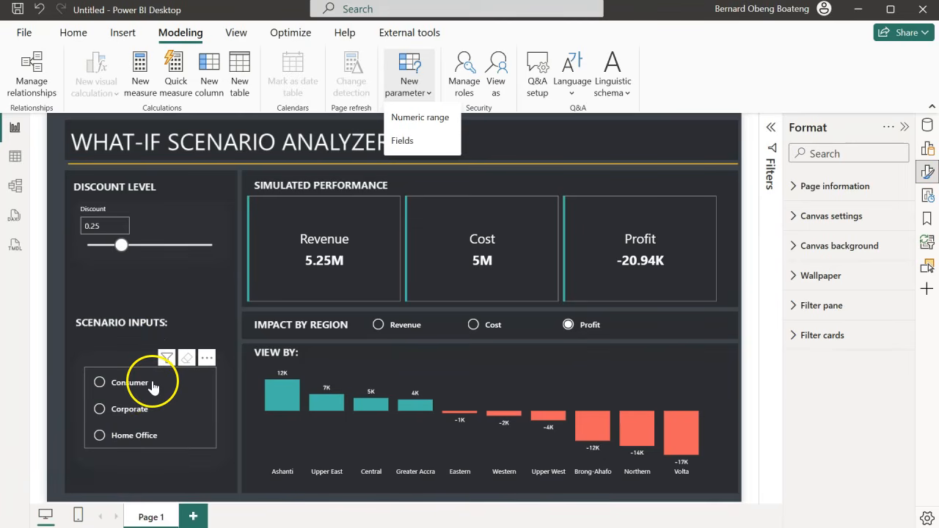
pyautogui.click(187, 310)
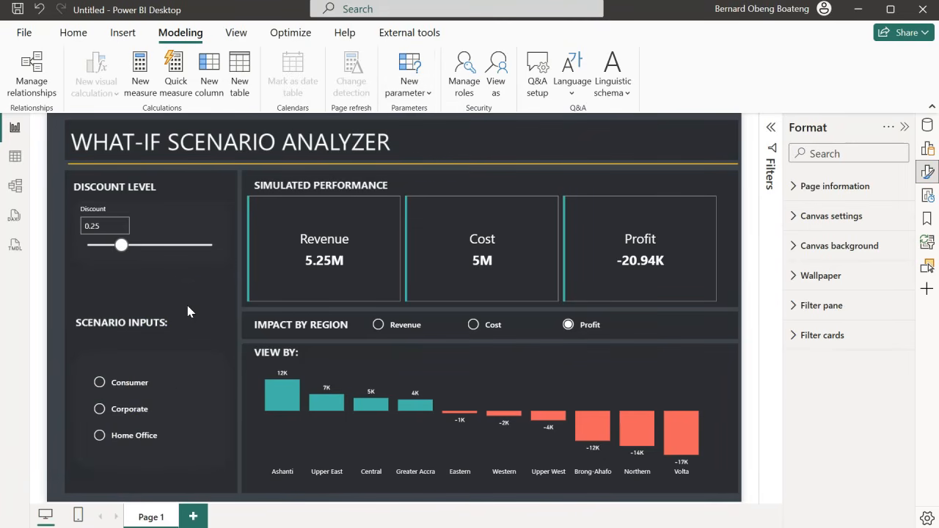